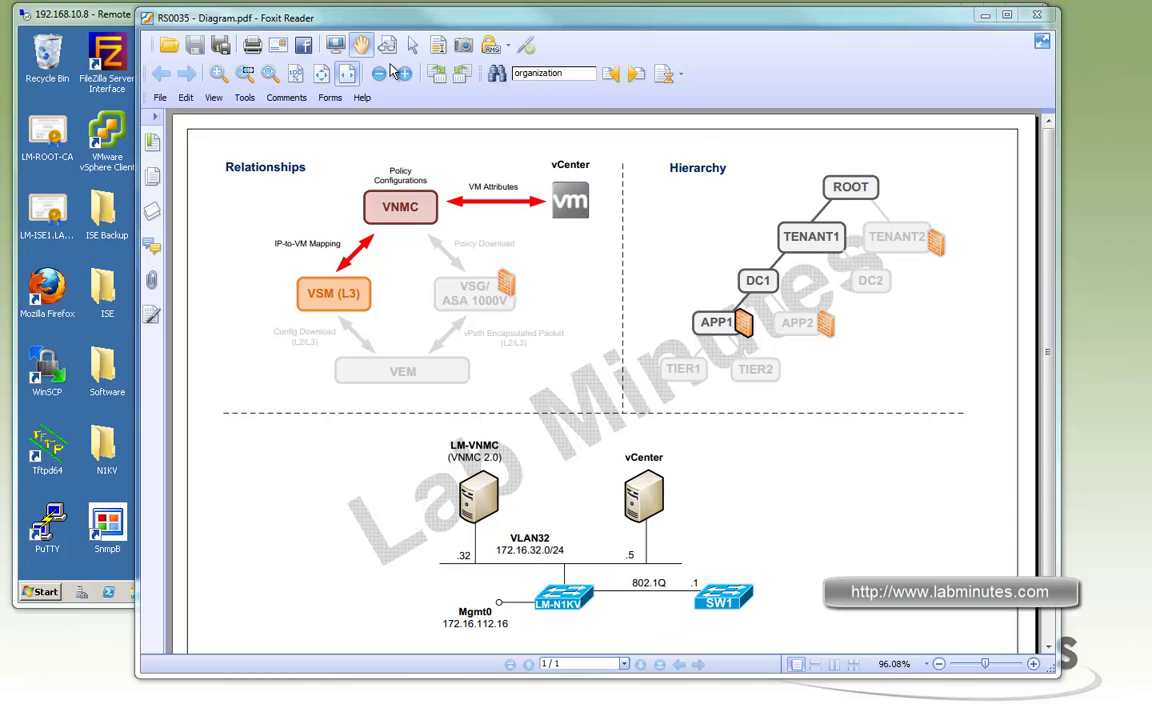
# Bring the vSphere Client forward over the lab diagram and show its File menu
pyautogui.click(104, 26)
pyautogui.click(218, 66)
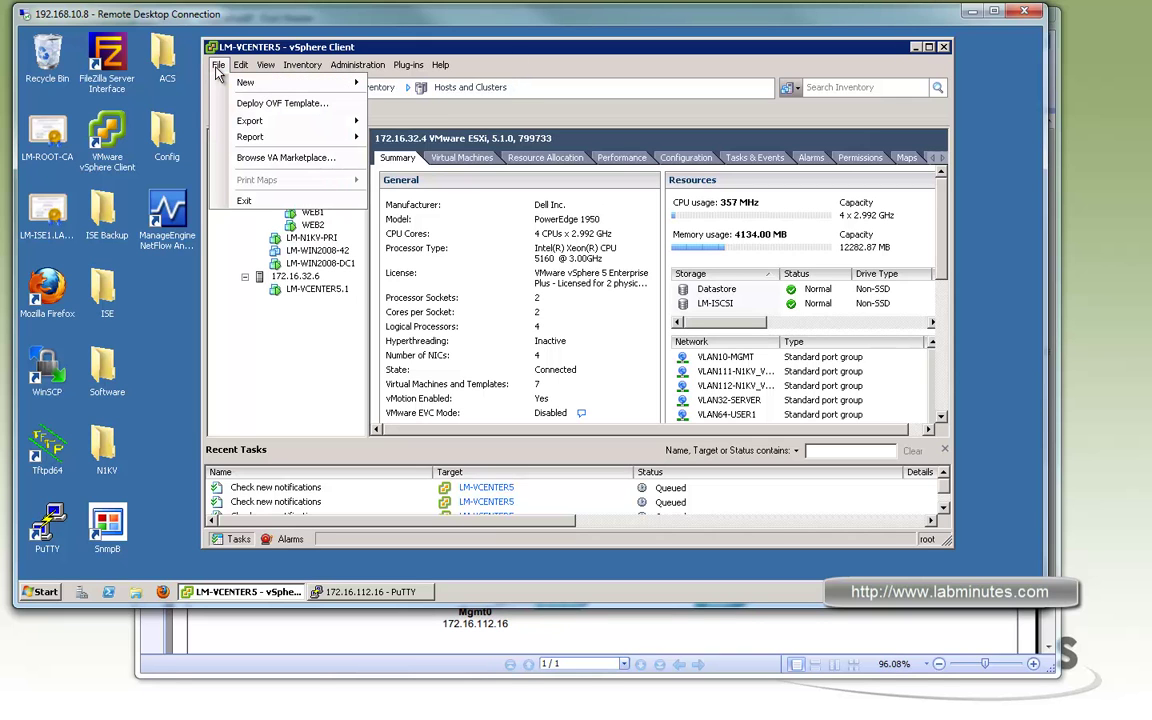
# Start an OVF template deployment using the Software\vnmc.2.0.3f.ova package
pyautogui.click(258, 104)
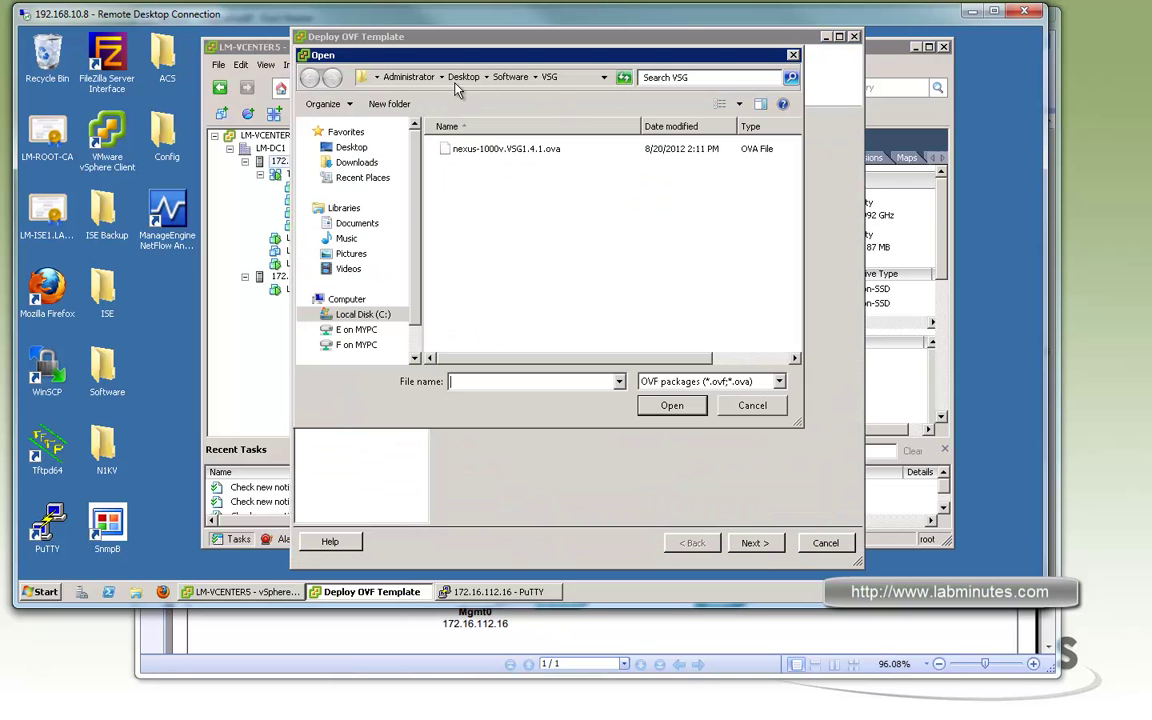
pyautogui.click(511, 80)
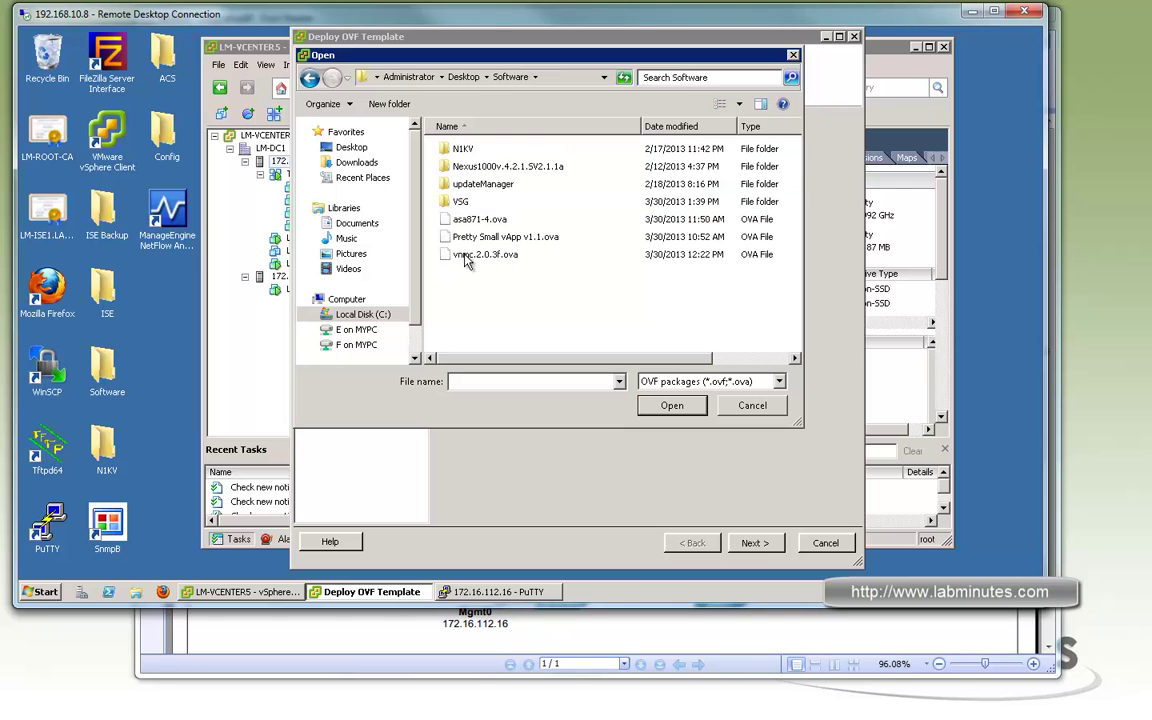
pyautogui.click(474, 258)
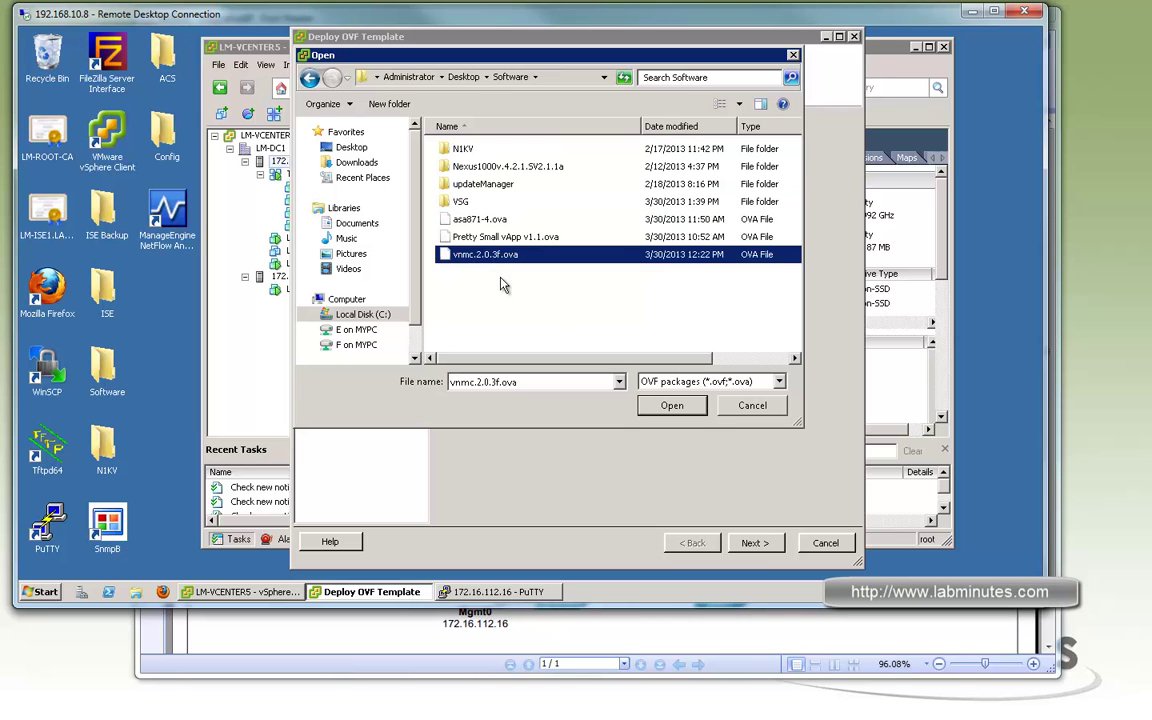
pyautogui.click(672, 406)
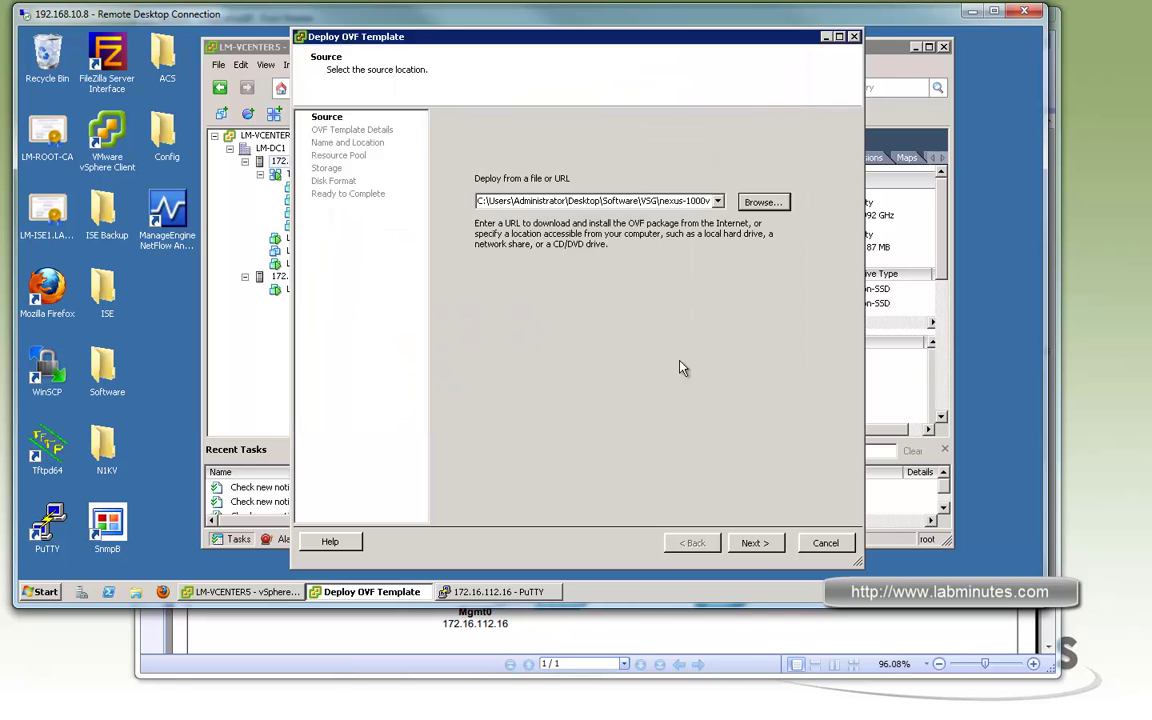
# Advance past the template details and accept the end user licence agreement
pyautogui.click(752, 543)
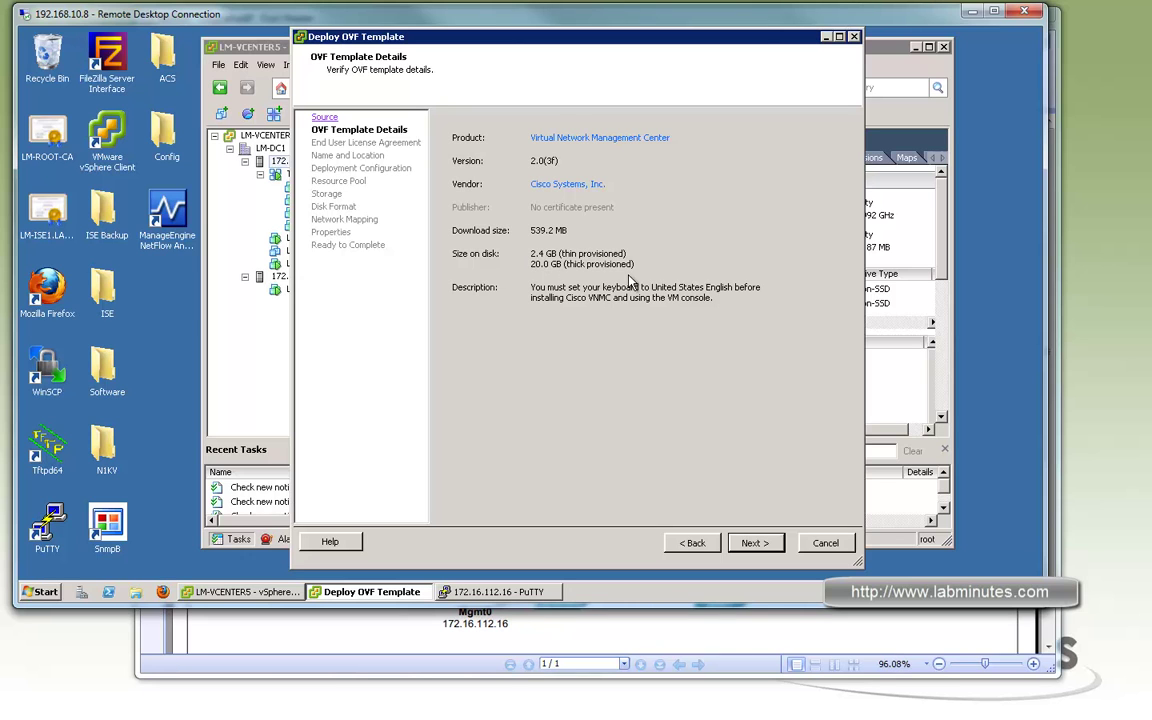
pyautogui.click(757, 546)
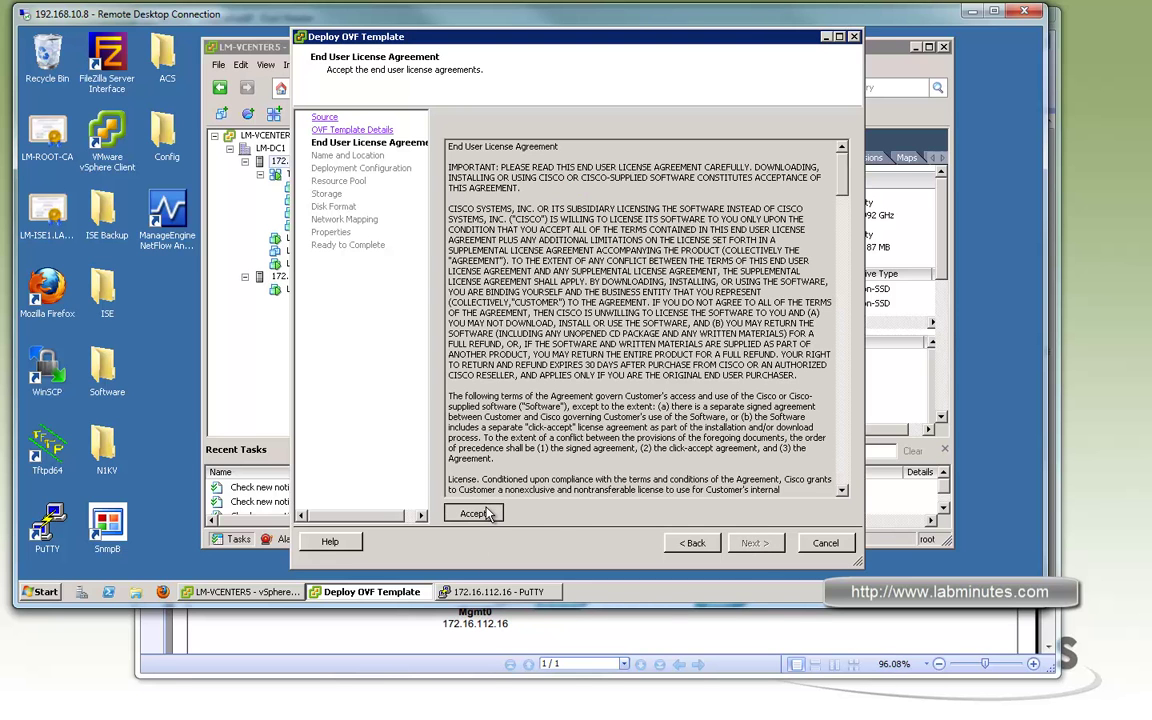
pyautogui.click(474, 513)
pyautogui.click(755, 542)
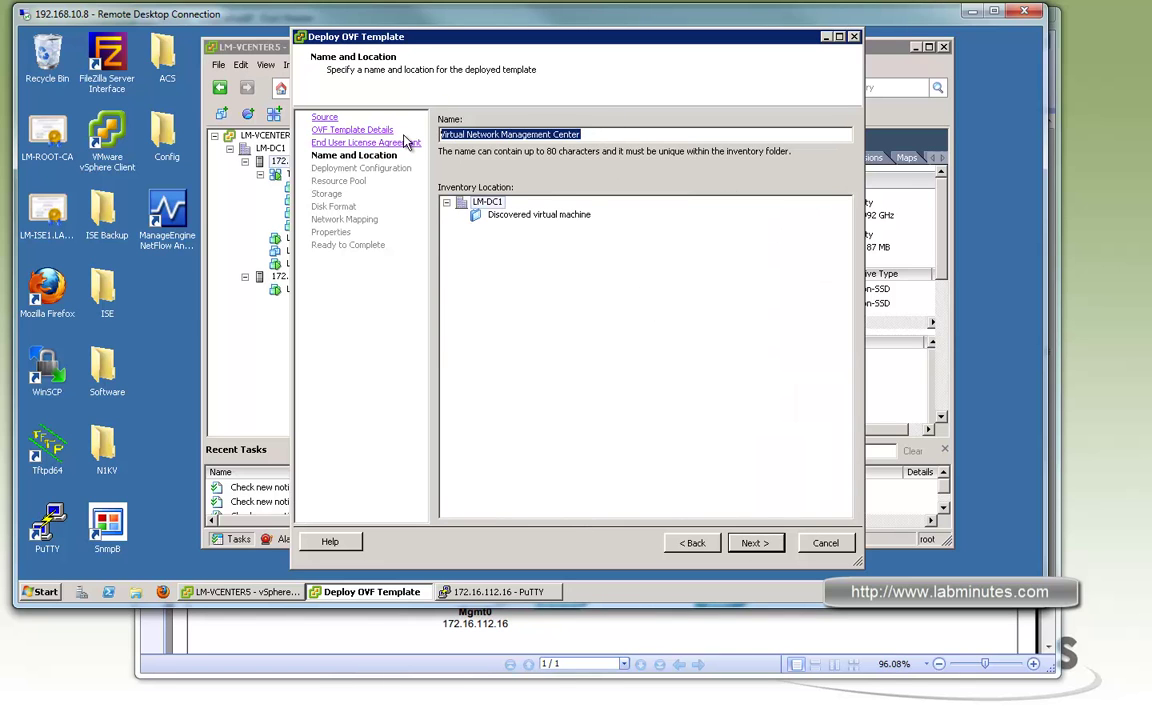
# Name the VM LM-VNMC and choose the VNMC Installer deployment configuration
pyautogui.write('LM-VNMC')
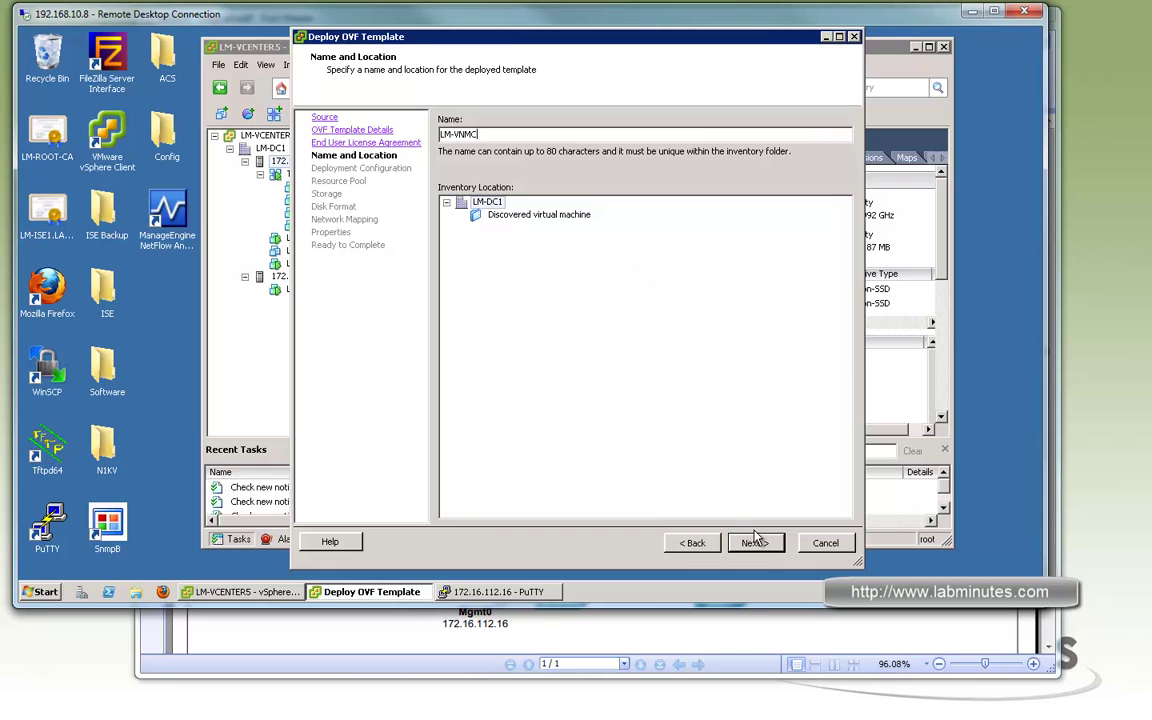
pyautogui.click(755, 542)
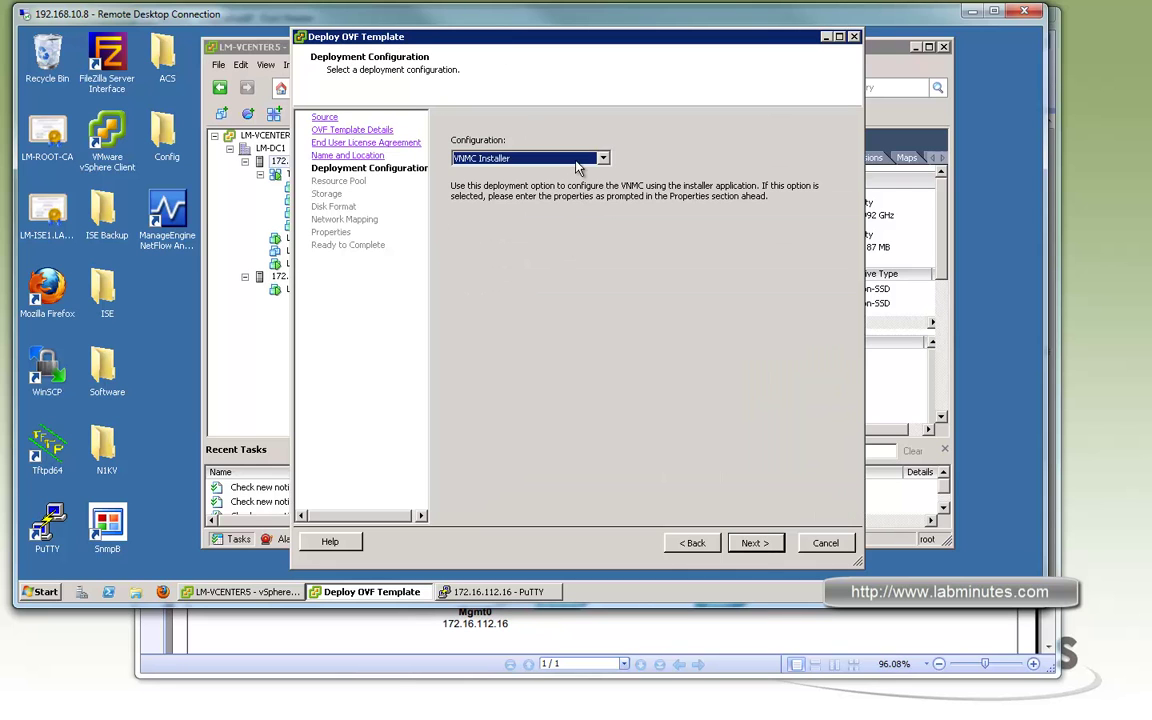
pyautogui.click(505, 157)
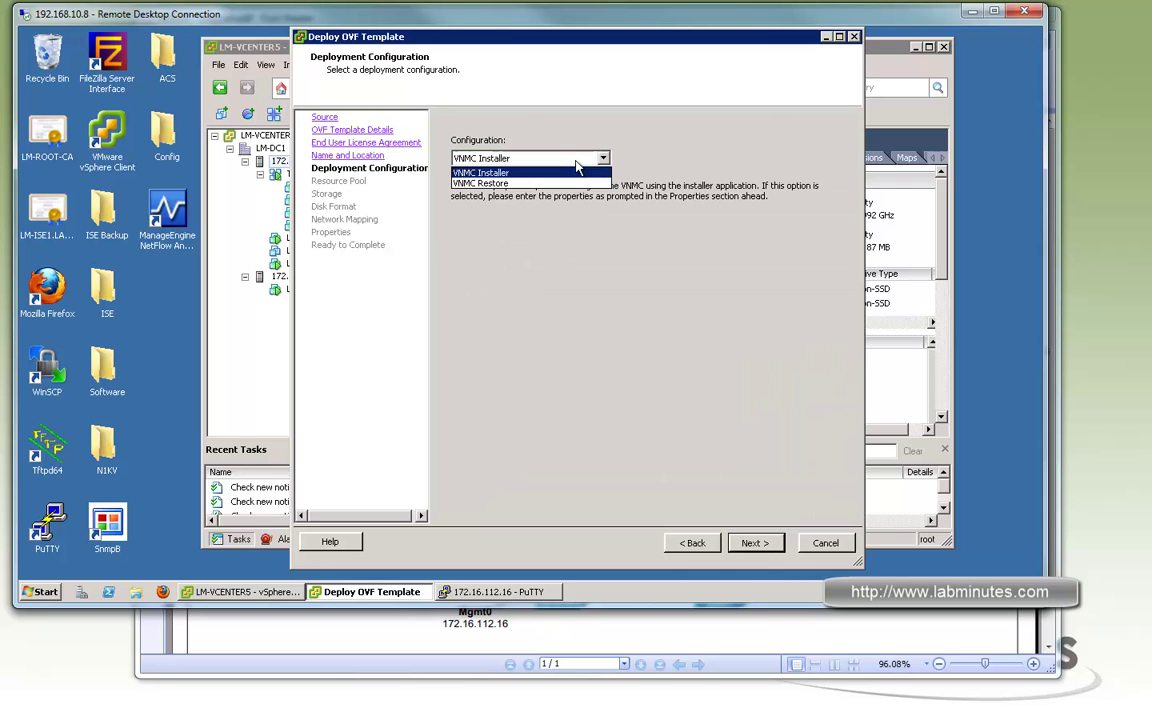
pyautogui.click(514, 184)
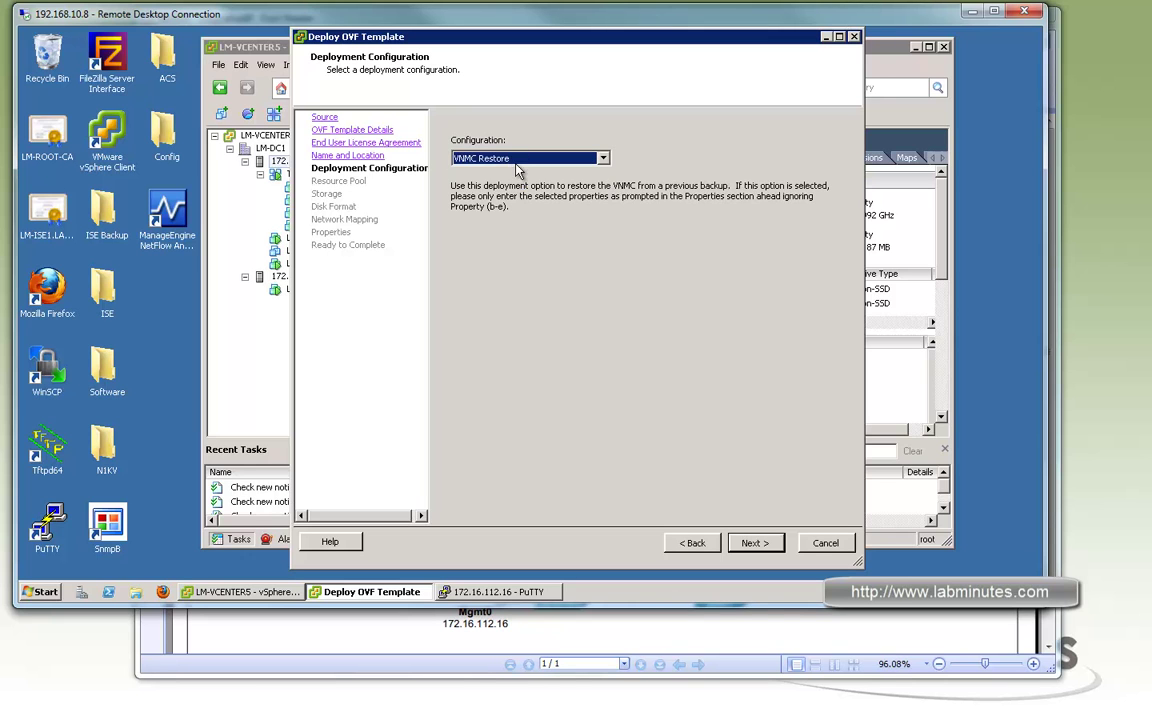
pyautogui.click(530, 158)
pyautogui.click(530, 173)
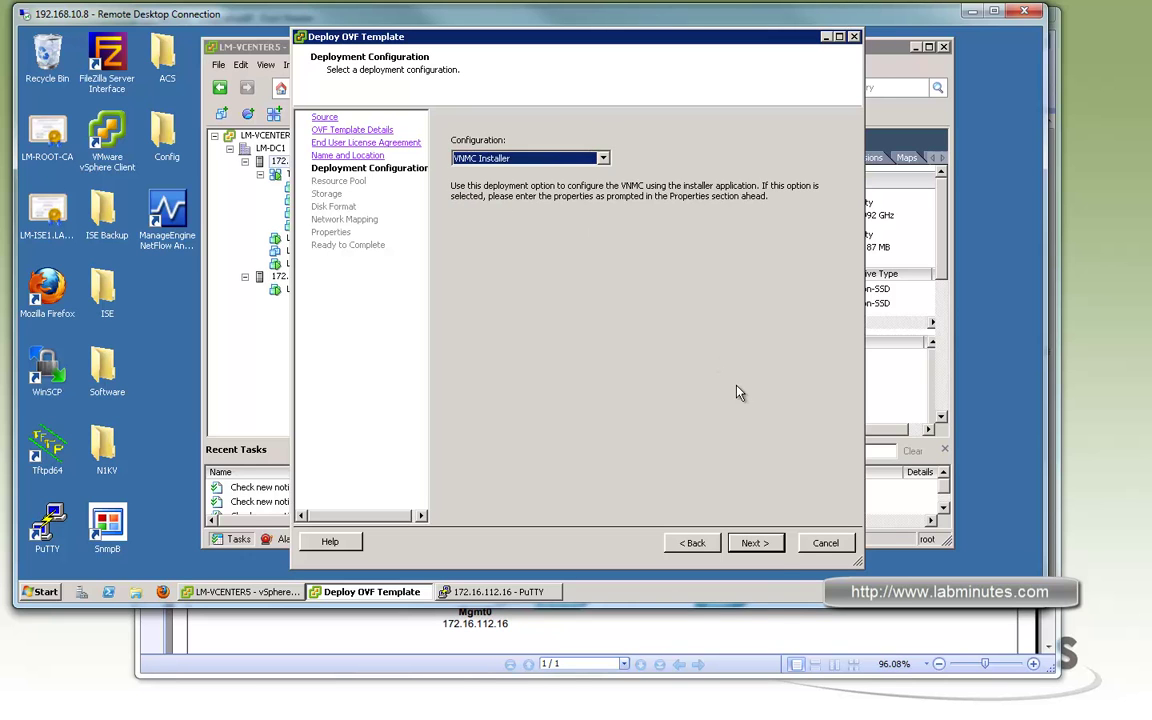
pyautogui.click(755, 542)
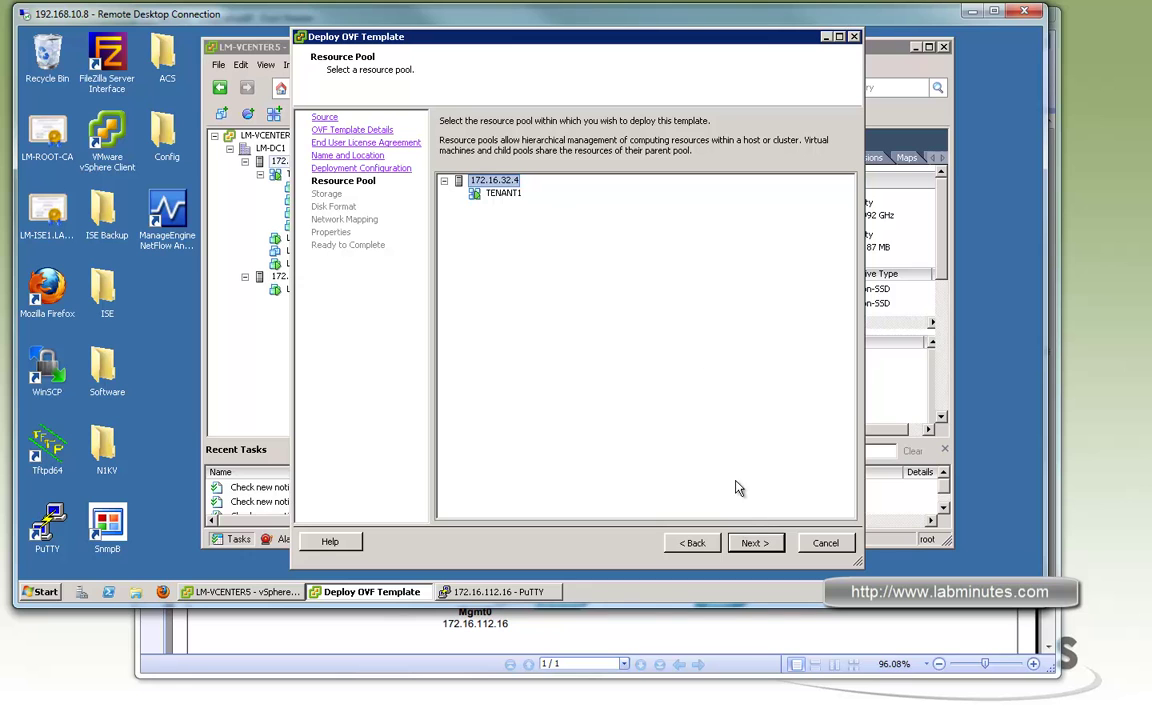
# Keep the default resource pool and store the VM on the LM-ISCSI datastore
pyautogui.click(754, 543)
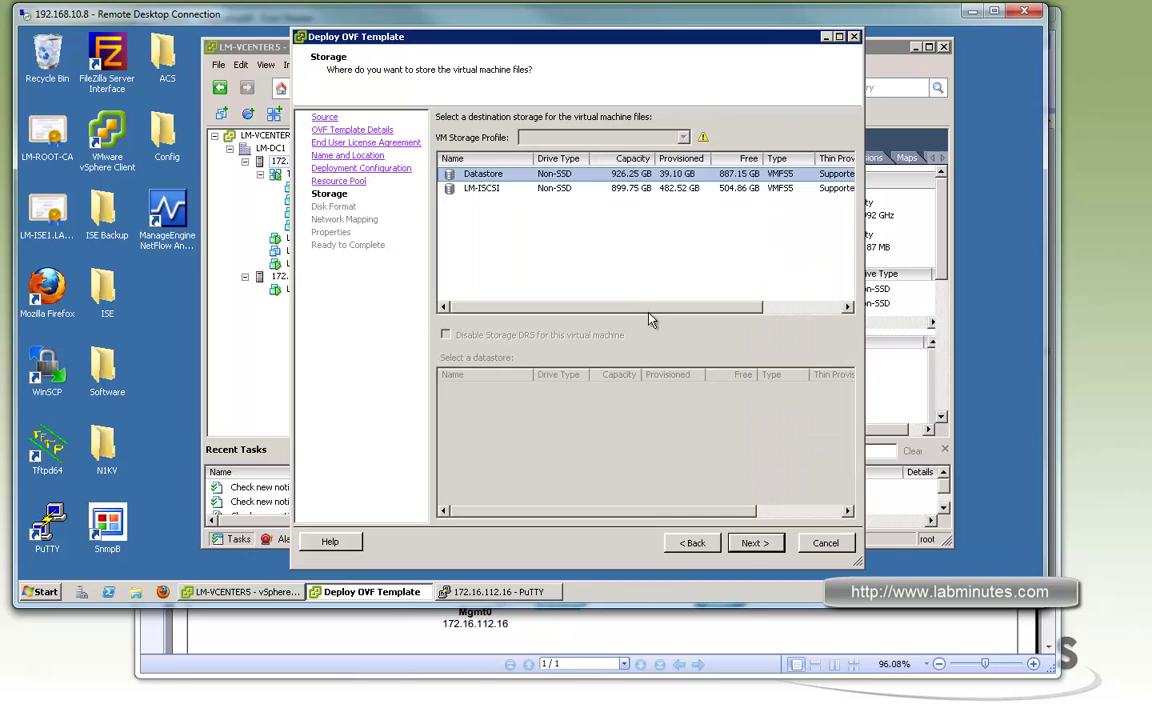
pyautogui.click(540, 188)
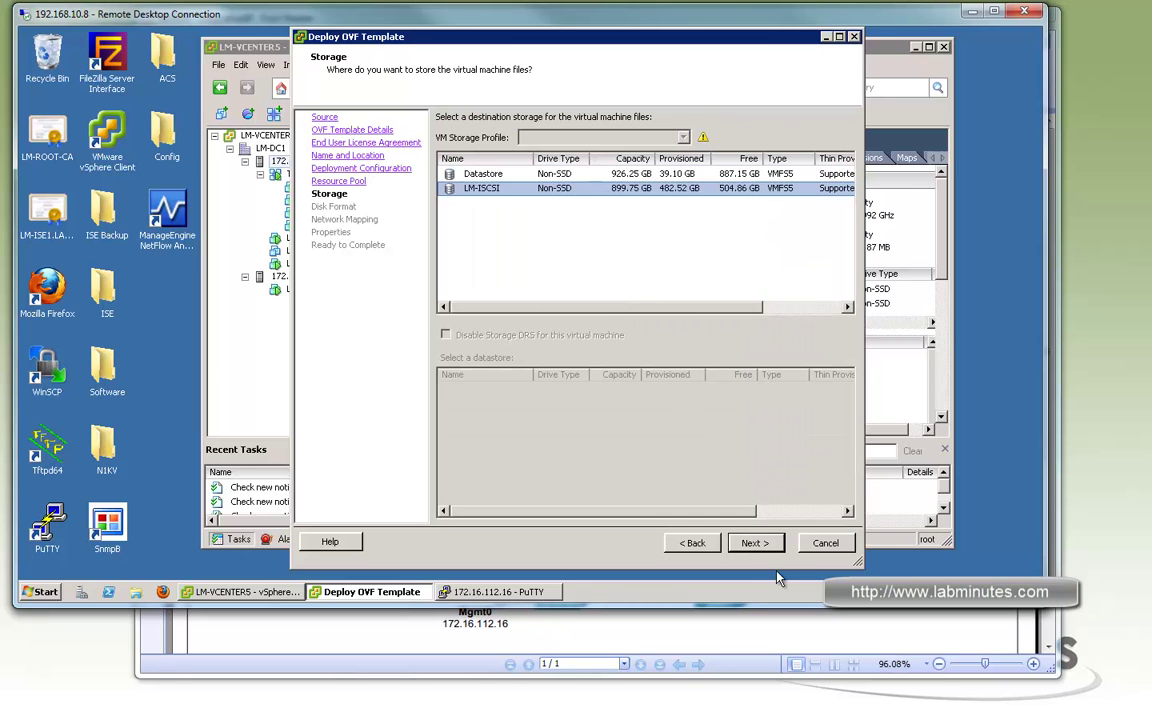
pyautogui.click(757, 545)
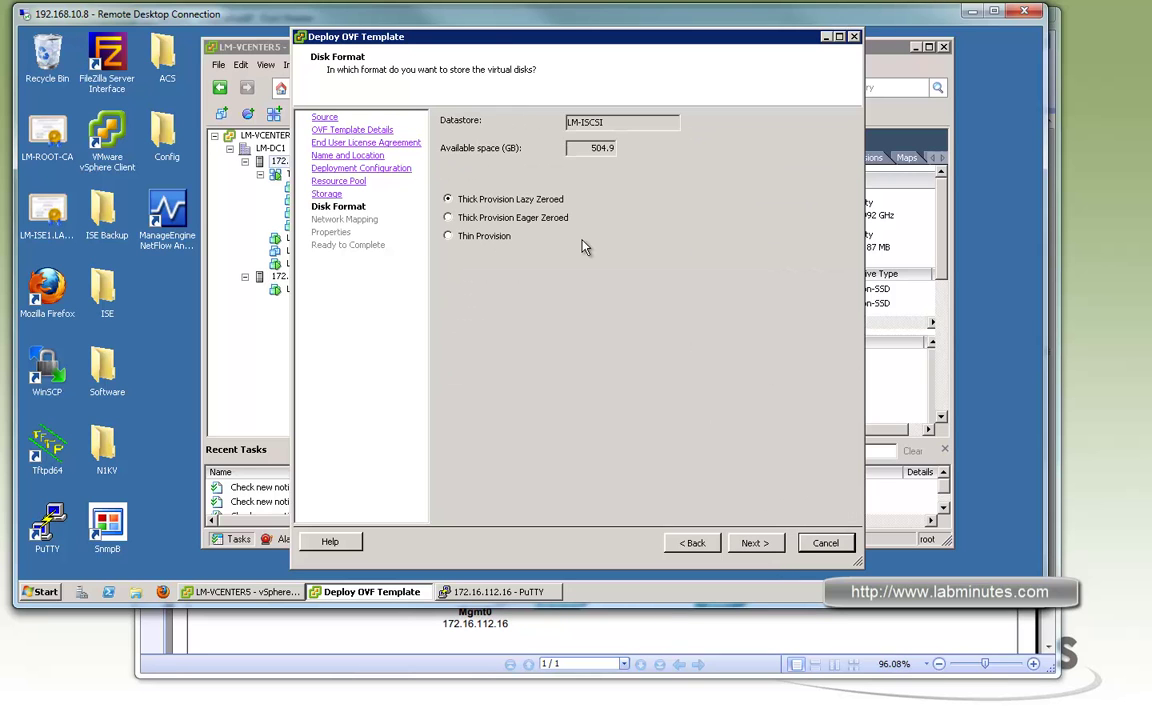
# Use Thin Provision as the virtual disk format
pyautogui.click(464, 238)
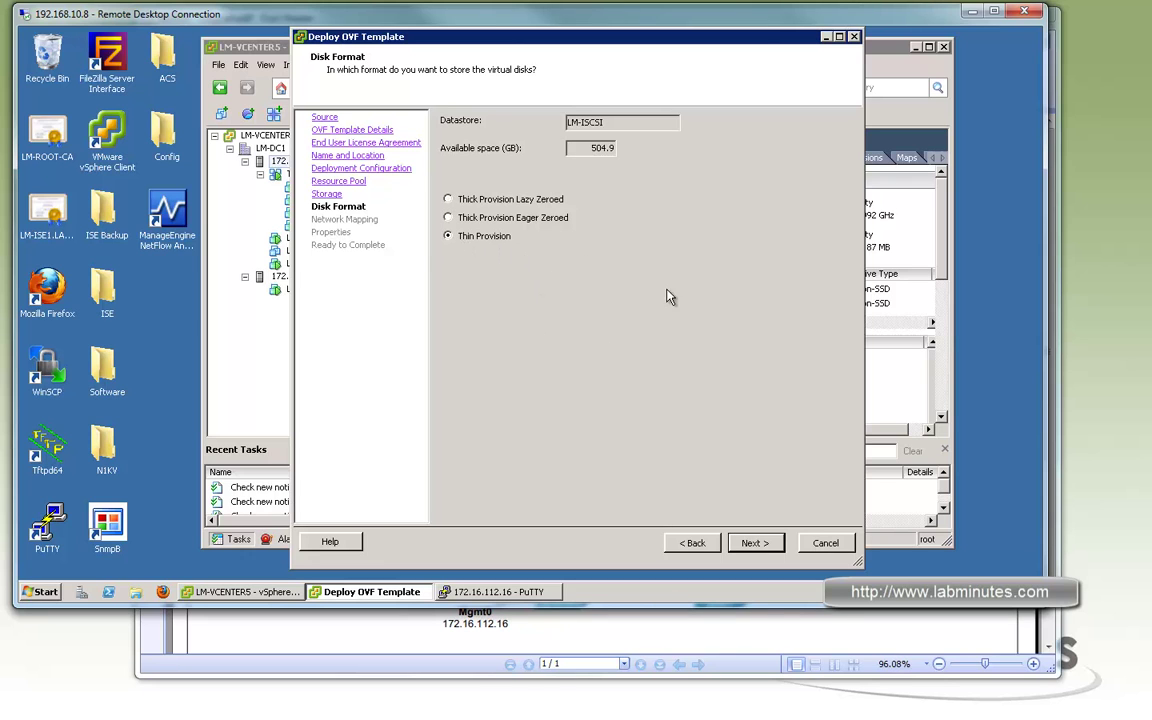
pyautogui.click(760, 543)
pyautogui.click(822, 194)
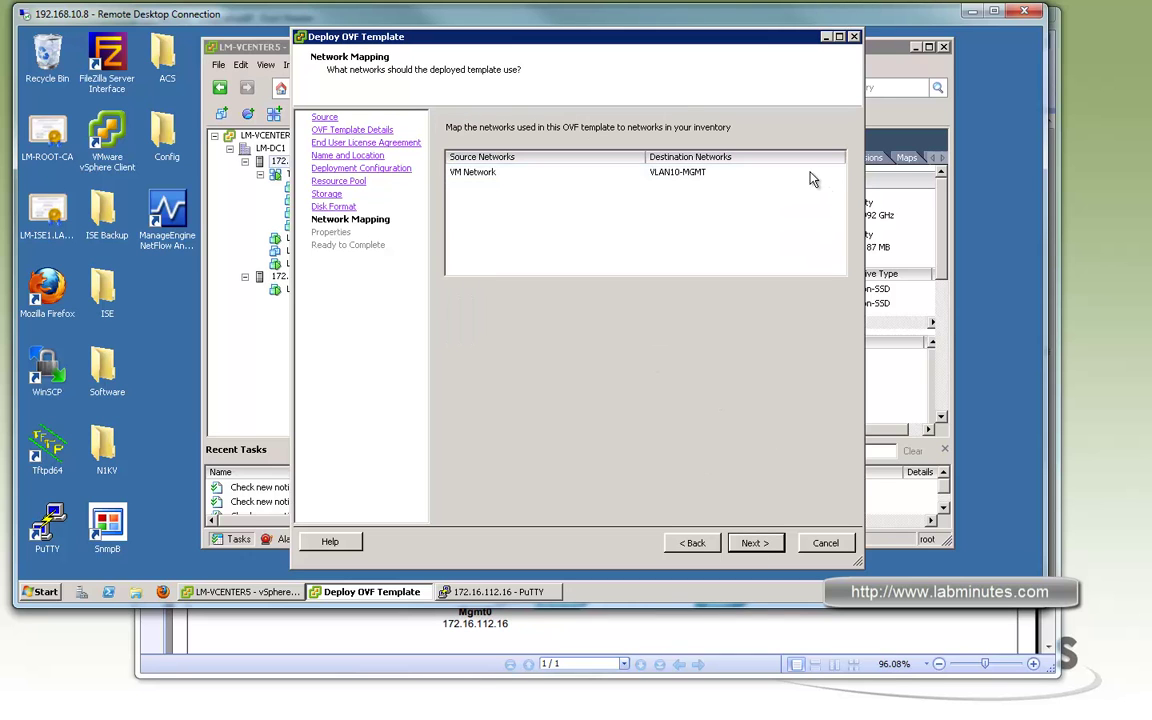
# Map VM Network to destination VM_VLAN32, checking the VLAN on the lab diagram
pyautogui.click(812, 174)
pyautogui.click(470, 630)
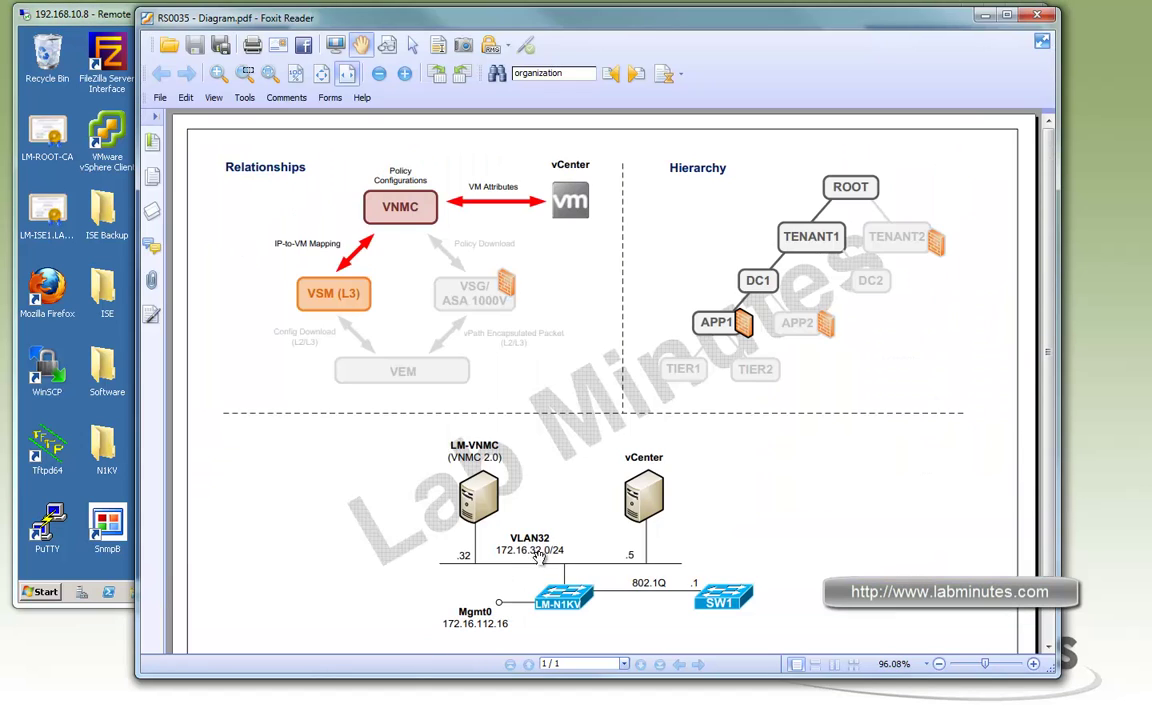
pyautogui.click(128, 17)
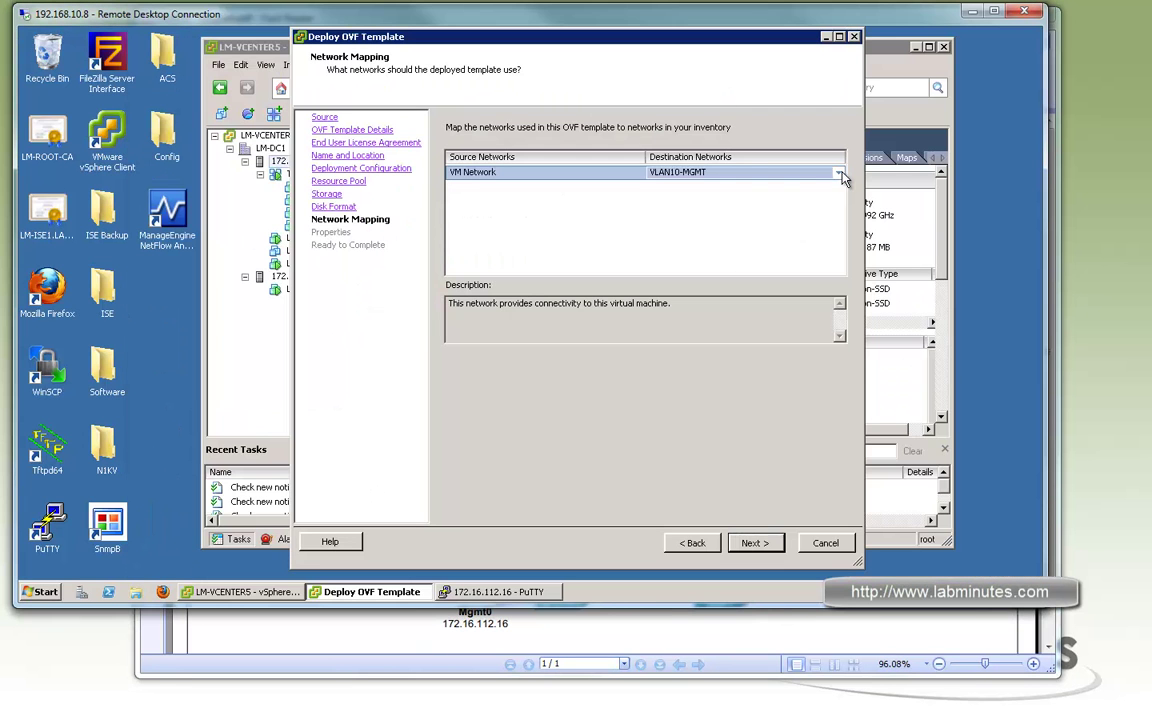
pyautogui.click(840, 174)
pyautogui.click(840, 174)
pyautogui.click(838, 228)
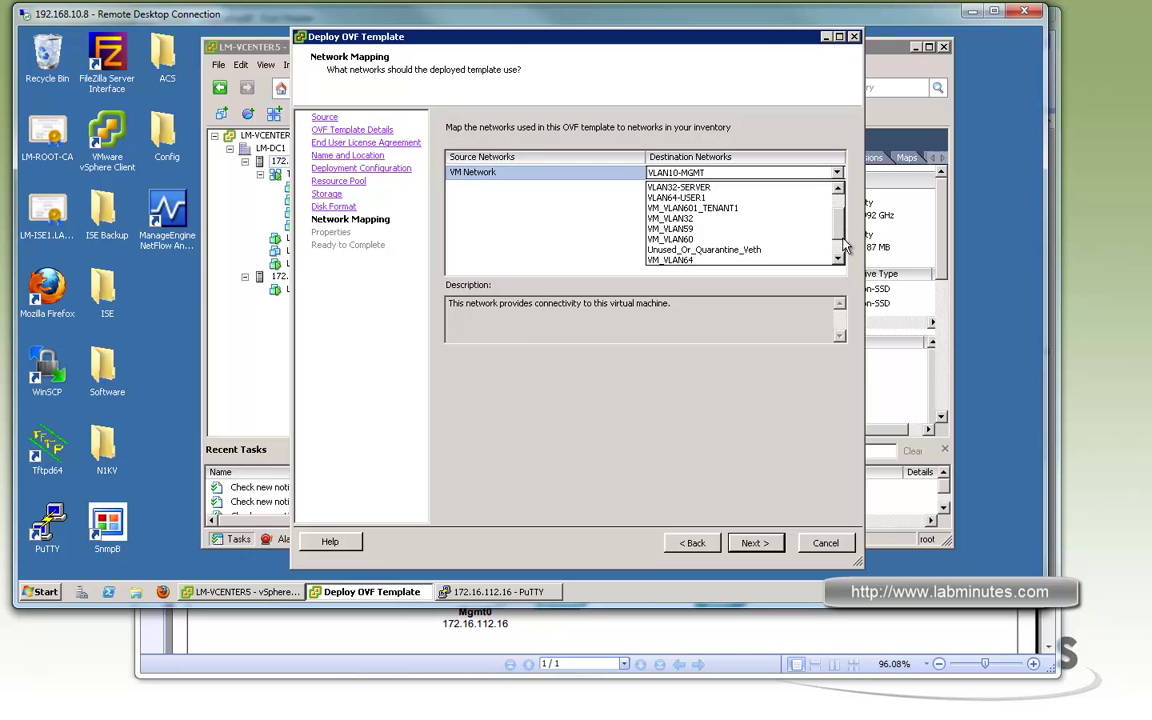
pyautogui.scroll(-2, 836, 220)
pyautogui.click(687, 189)
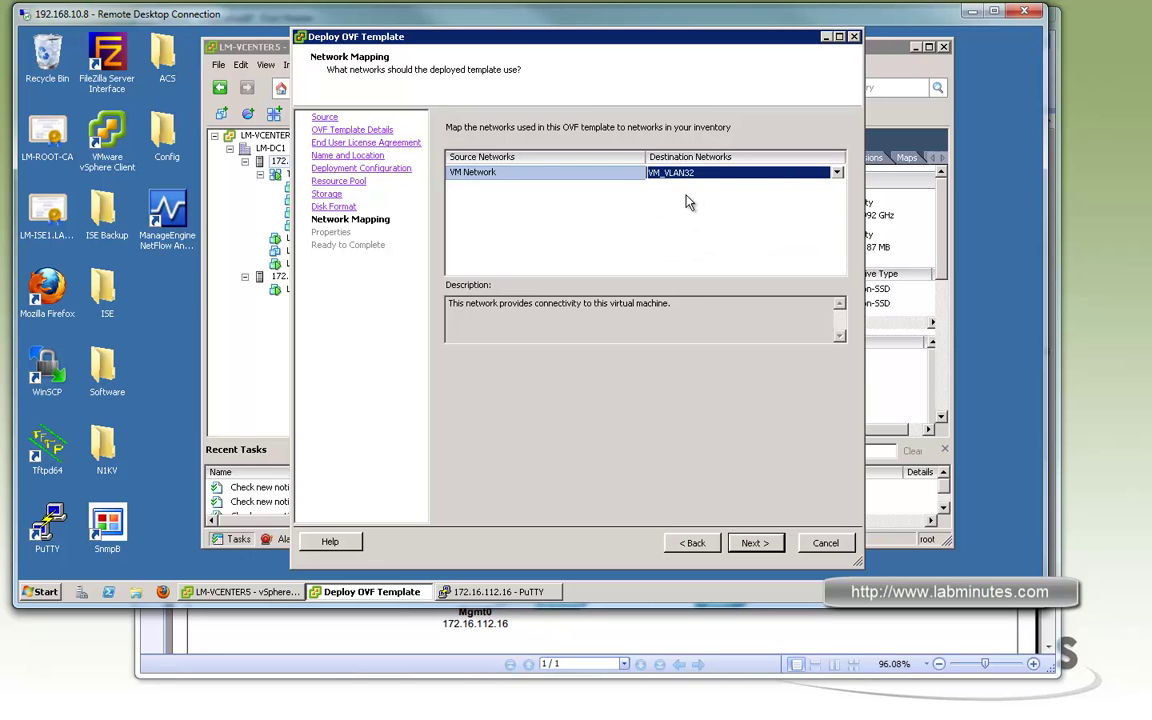
pyautogui.click(756, 543)
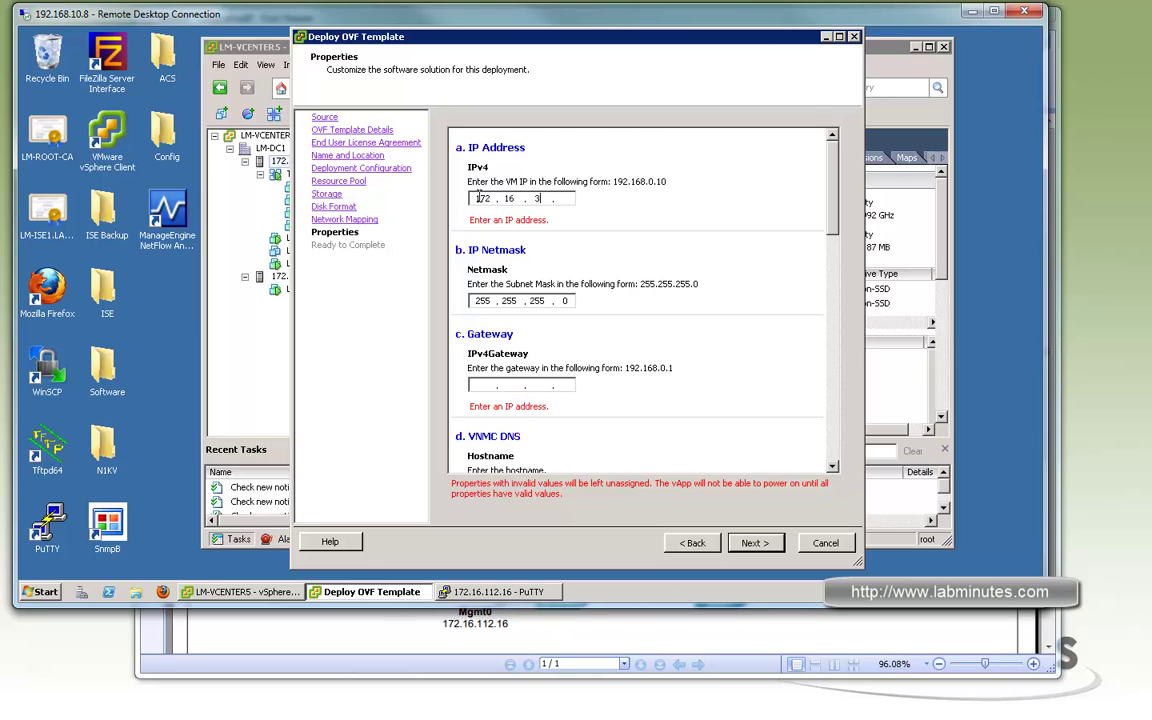
# Complete the IPv4 address 172.16.32.32 and set gateway 172.16.32.1
pyautogui.write('32')
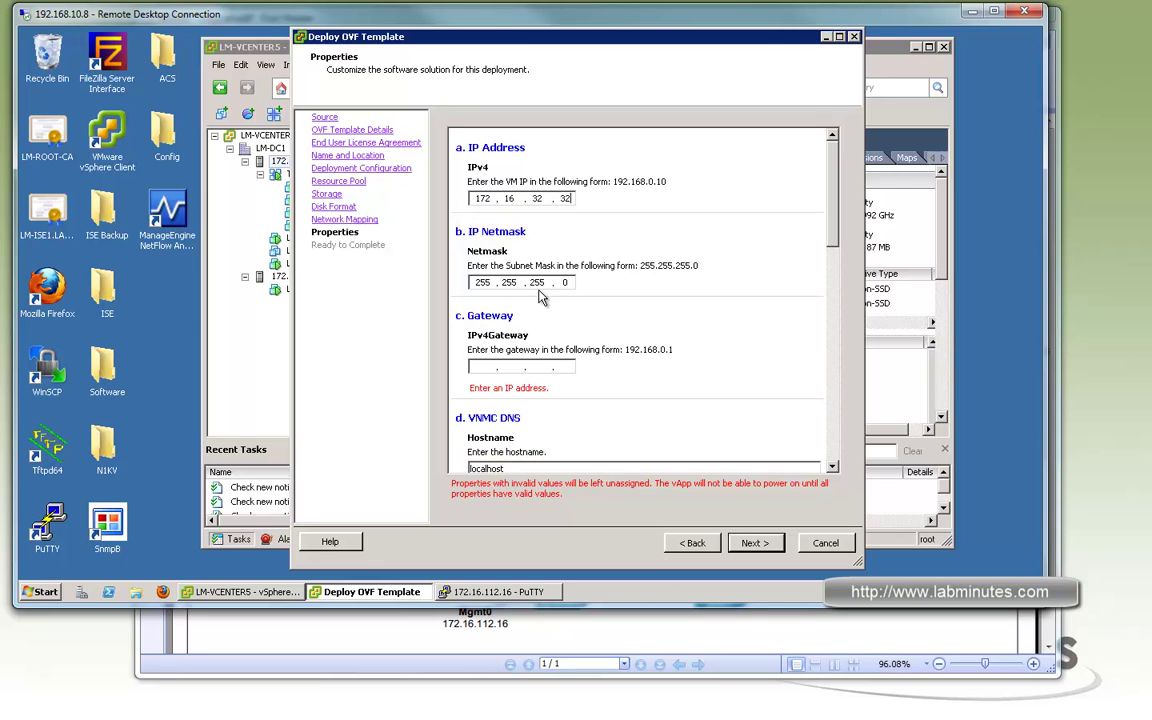
pyautogui.click(493, 367)
pyautogui.write('172 . 16 . 32 . 1')
# Replace the hostname with LM-VNMC and enter the domain labminutes.com
pyautogui.scroll(-3, 673, 357)
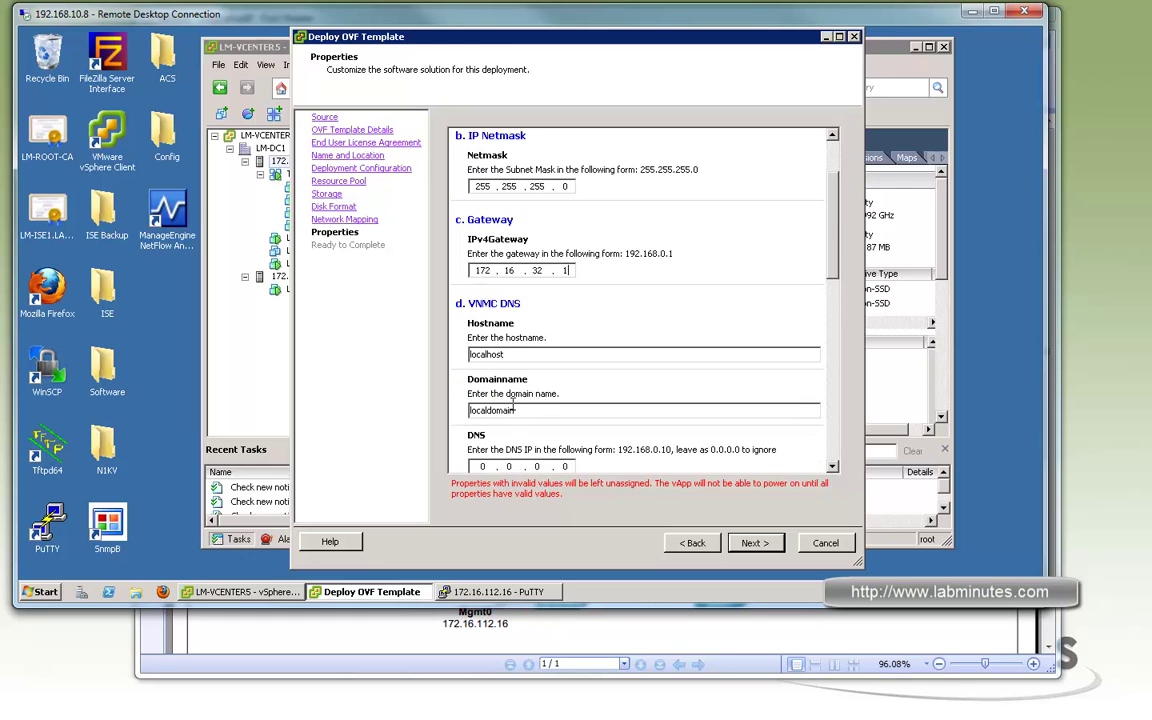
pyautogui.press('Tab')
pyautogui.press('BackSpace')
pyautogui.write('LM-VNMC')
pyautogui.press('Tab')
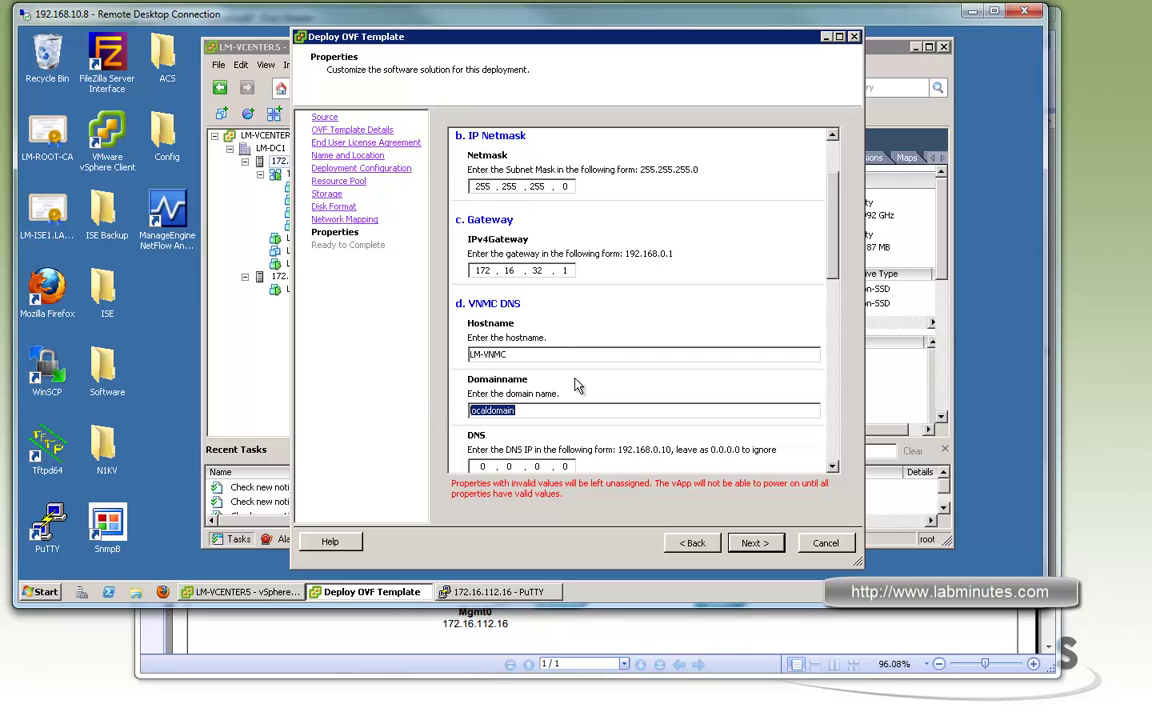
pyautogui.write('labminutes.com')
# Set the DNS server address to 172.16.32.40
pyautogui.press('Tab')
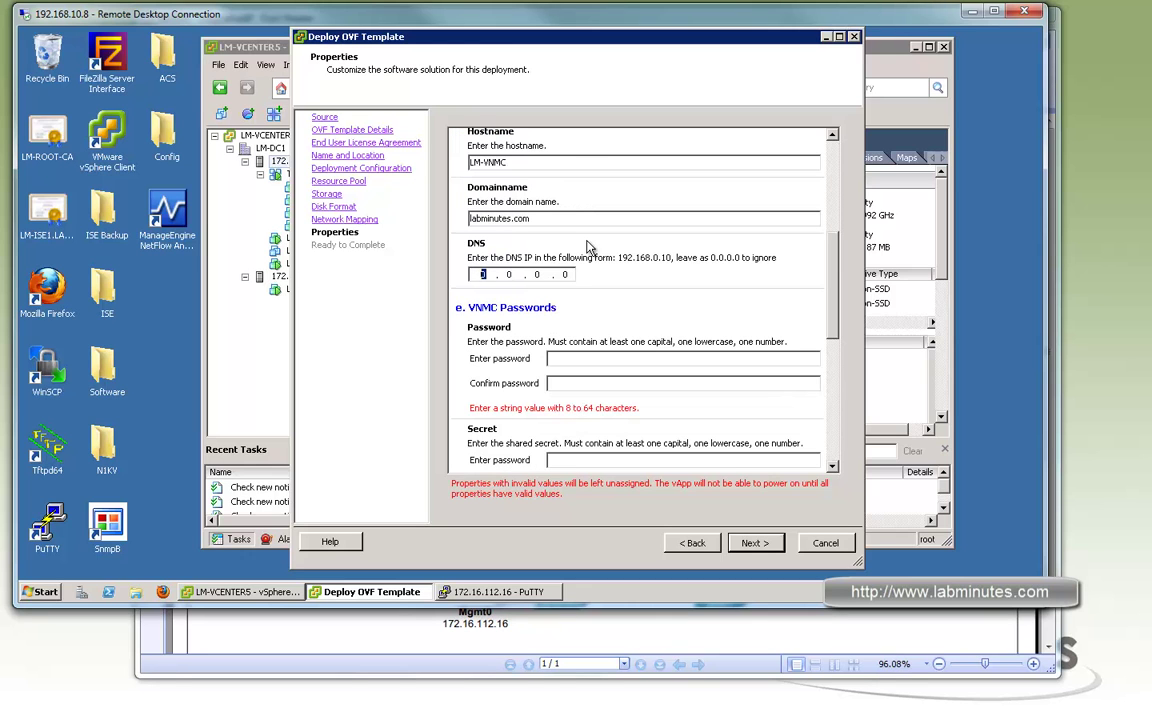
pyautogui.write('172')
pyautogui.write('32.')
# Enter the admin password and matching shared secret entries
pyautogui.click(580, 358)
pyautogui.write('****')
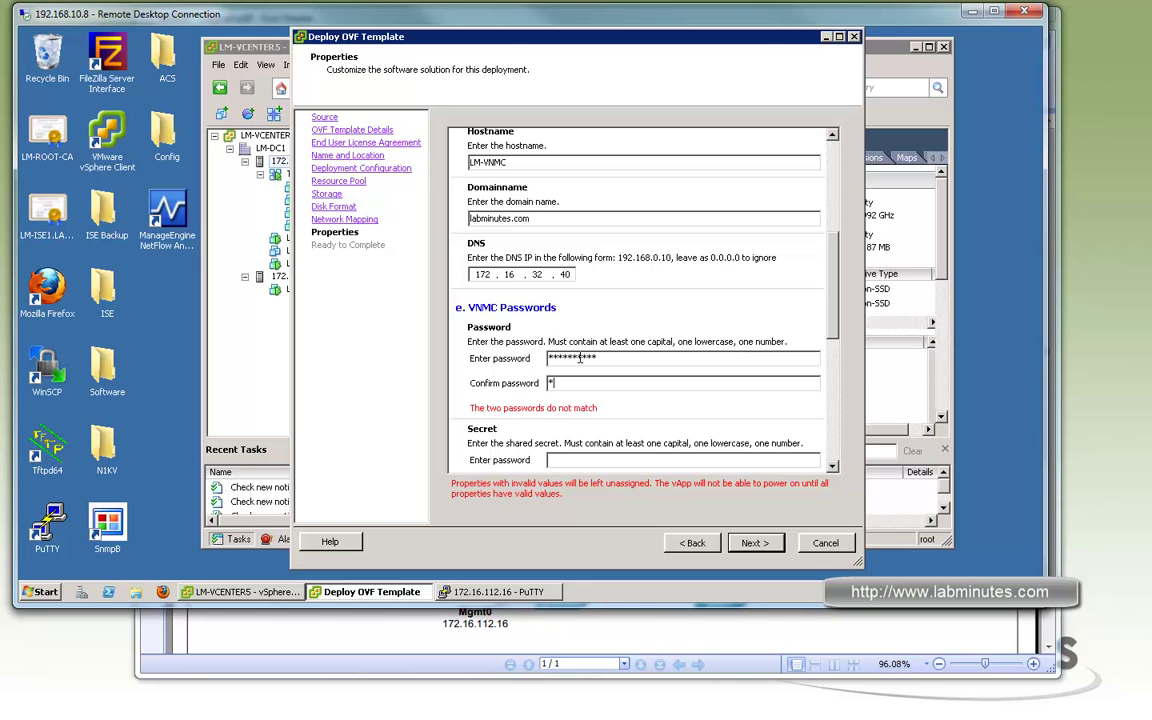
pyautogui.write('*')
pyautogui.click(583, 441)
pyautogui.scroll(-2, 598, 339)
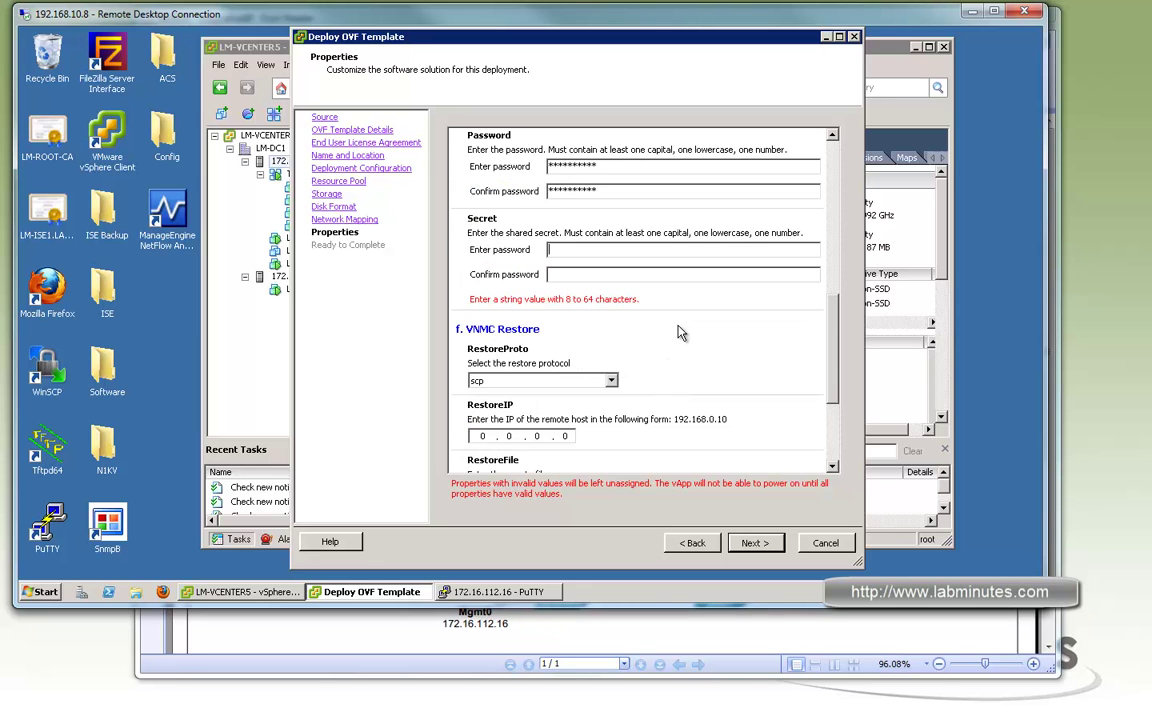
pyautogui.scroll(1, 700, 338)
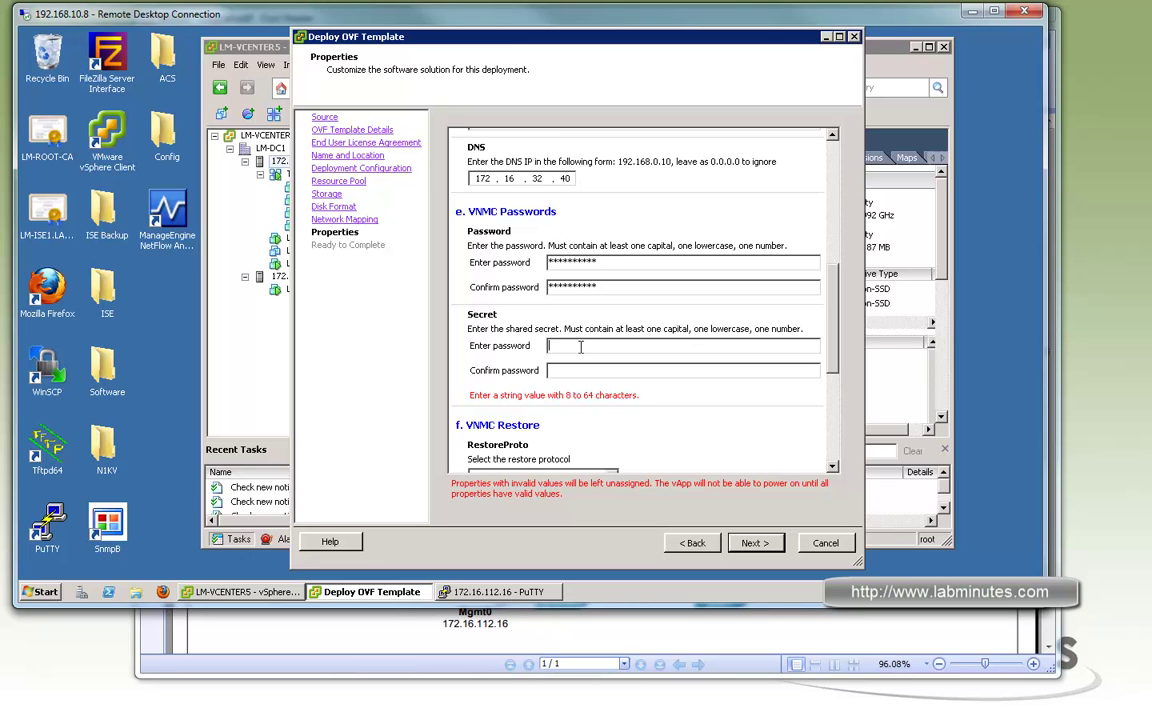
pyautogui.write('***')
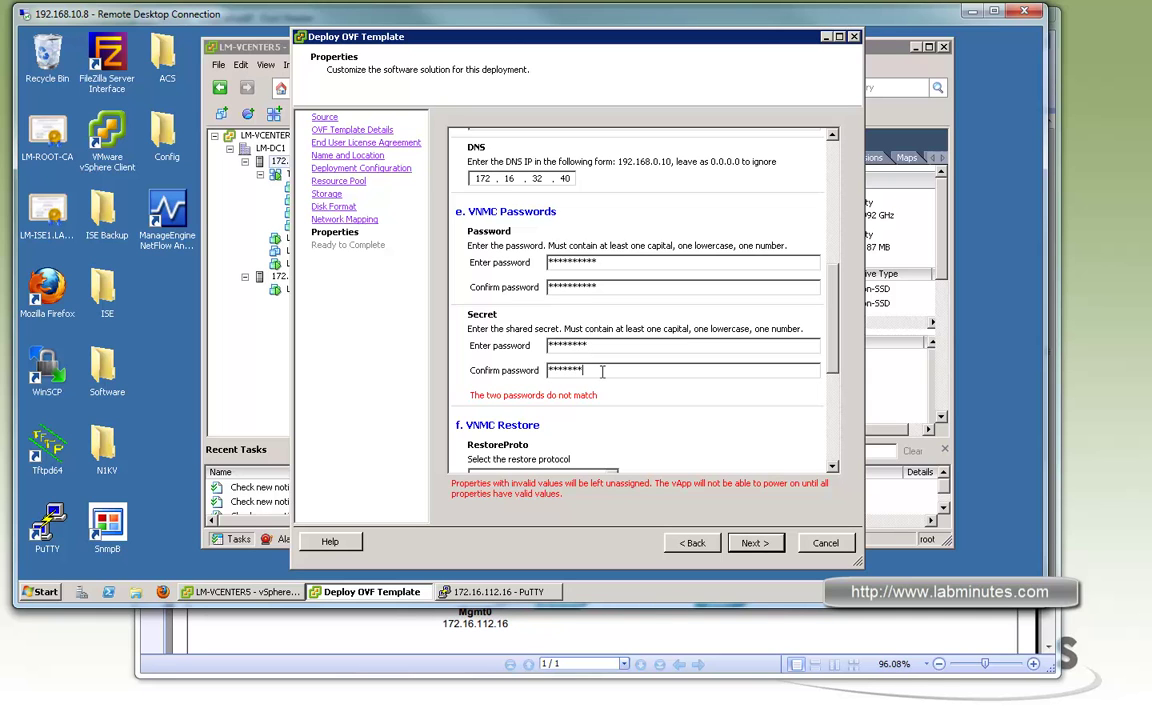
pyautogui.write('*')
pyautogui.press('Tab')
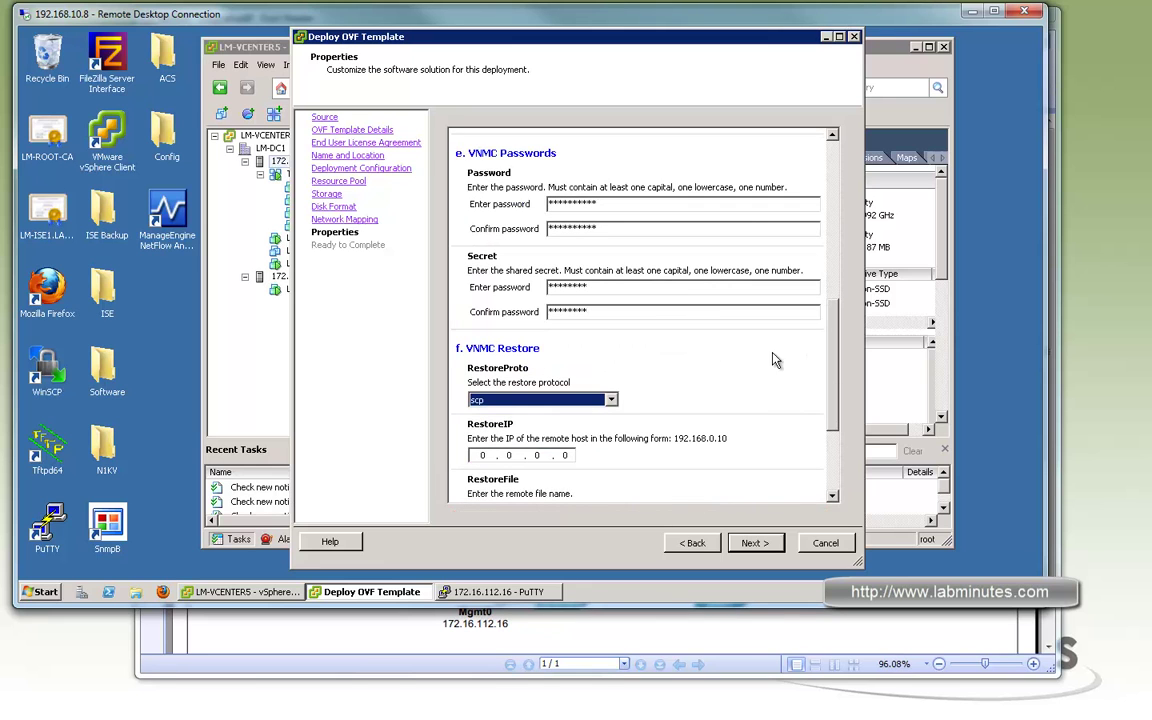
# Advance to Ready to Complete with Power on after deployment ticked
pyautogui.moveTo(835, 396); pyautogui.dragTo(841, 442)
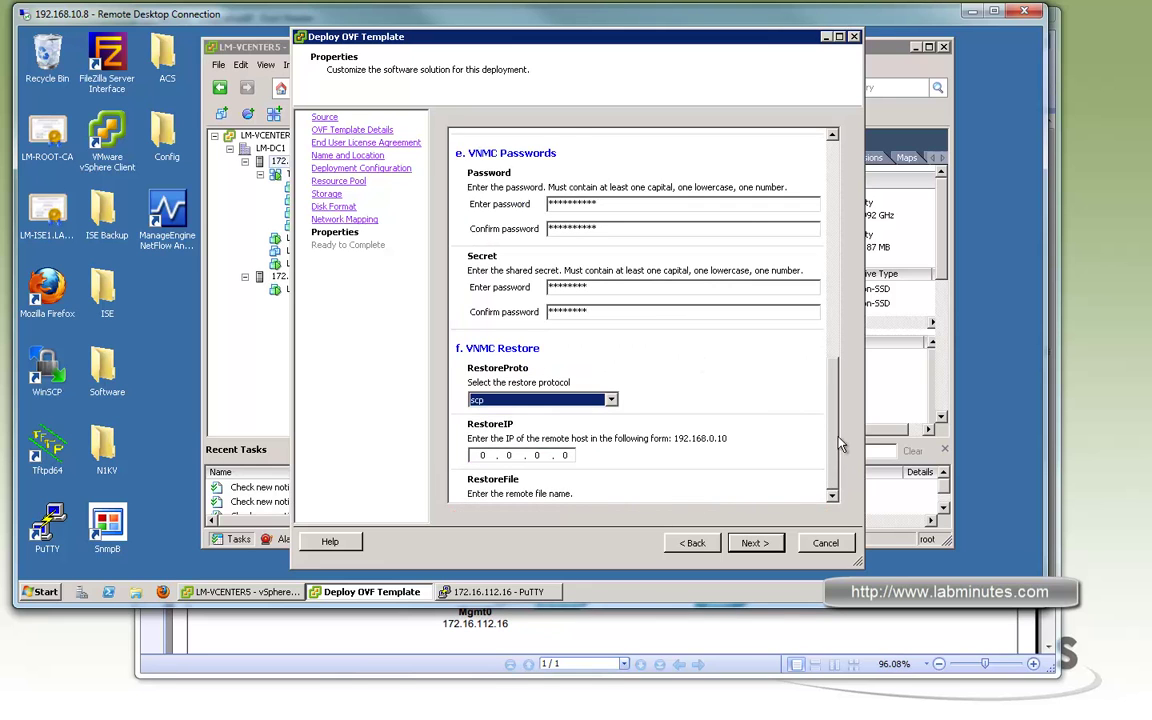
pyautogui.click(758, 543)
pyautogui.click(445, 479)
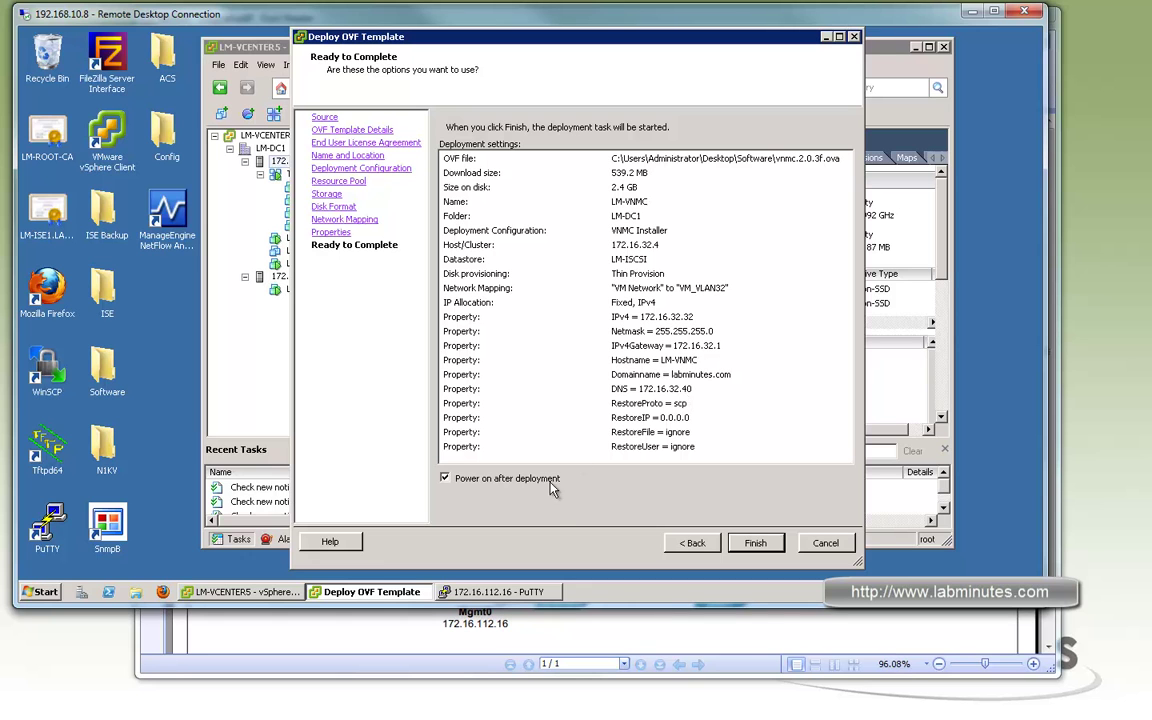
# Finish the wizard so LM-VNMC deploys and powers on
pyautogui.click(757, 543)
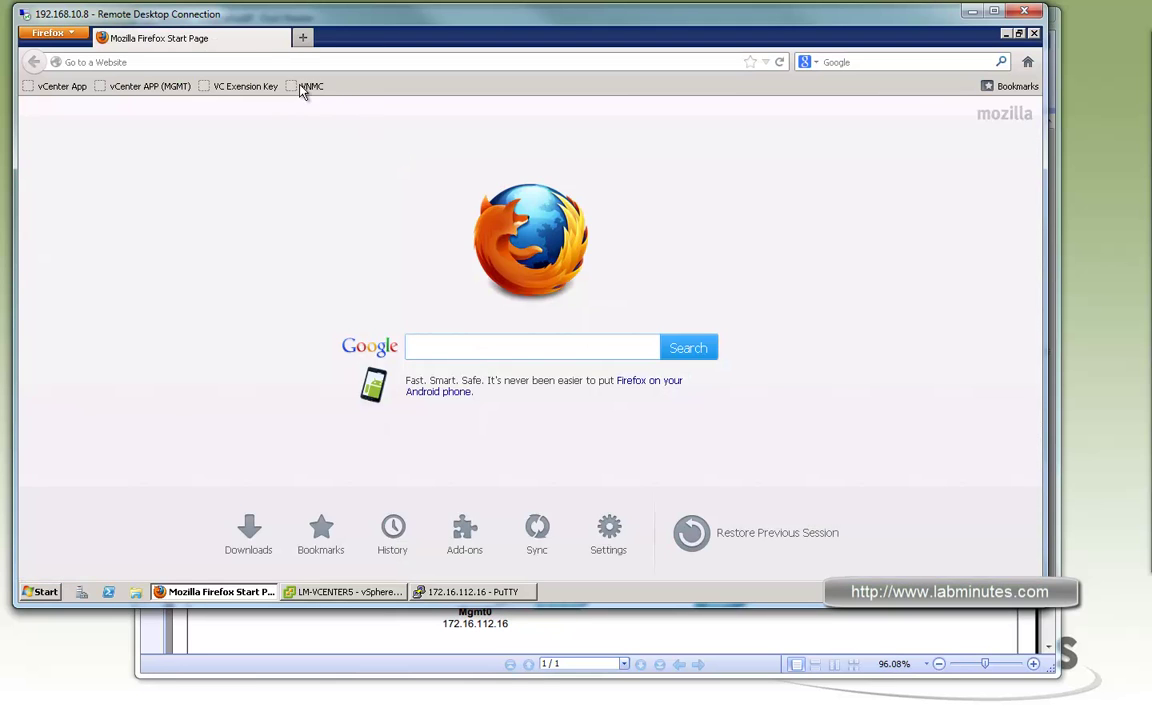
# Open the VNMC console at 172.16.32.32, adding a security exception for the site
pyautogui.click(305, 86)
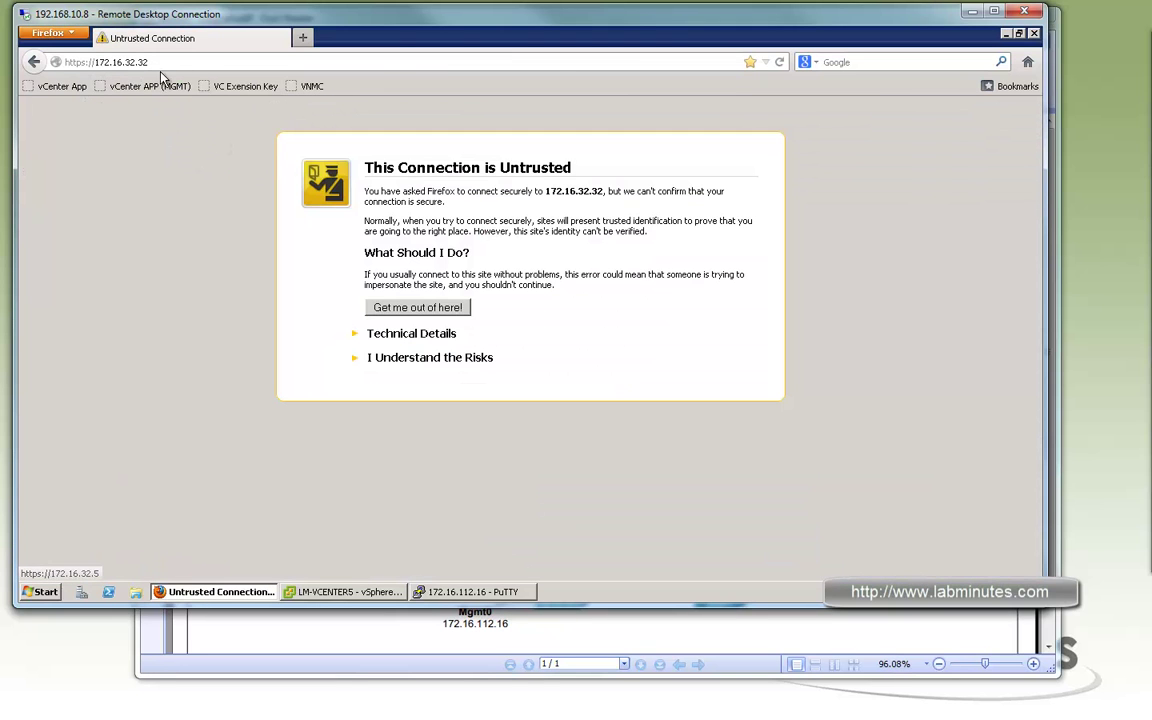
pyautogui.click(430, 358)
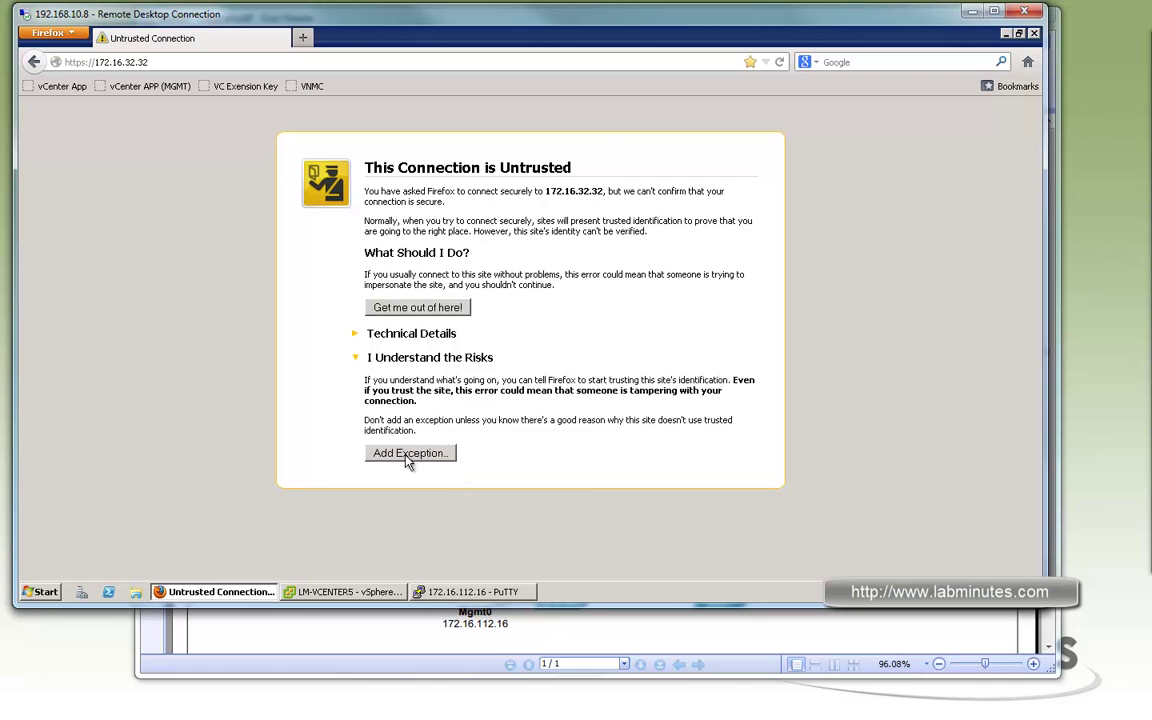
pyautogui.click(411, 462)
pyautogui.click(470, 500)
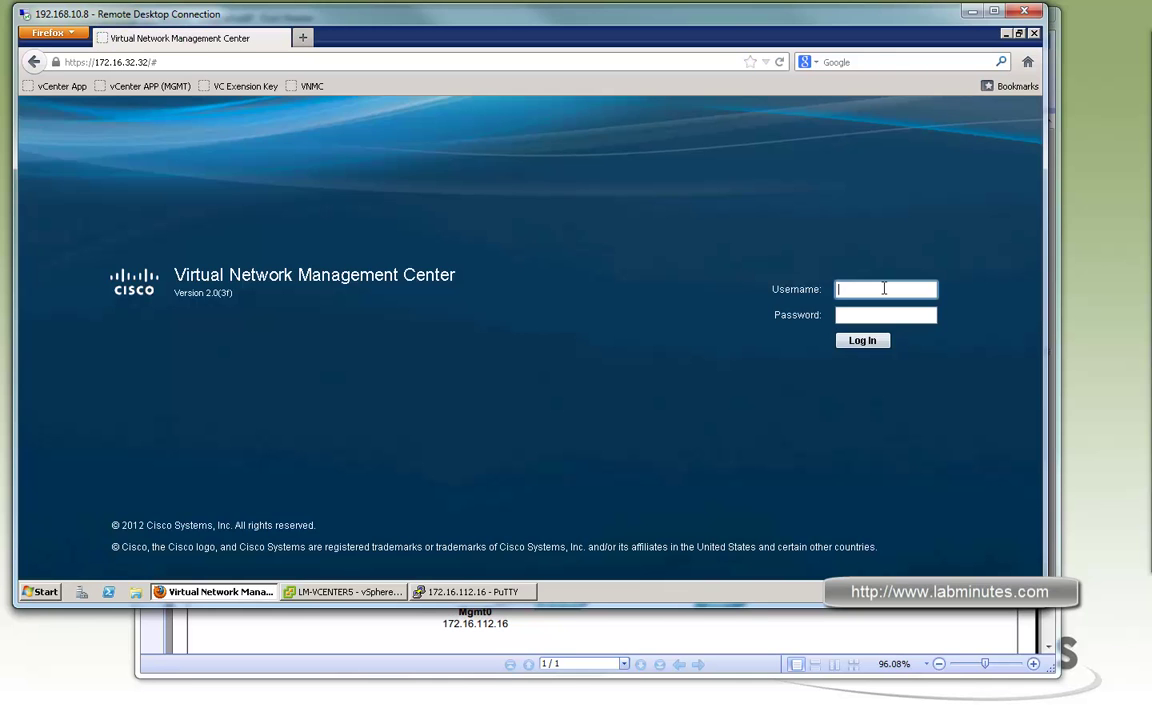
# Log in to VNMC as admin, then bring the network diagram PDF forward
pyautogui.write('n')
pyautogui.press('Tab')
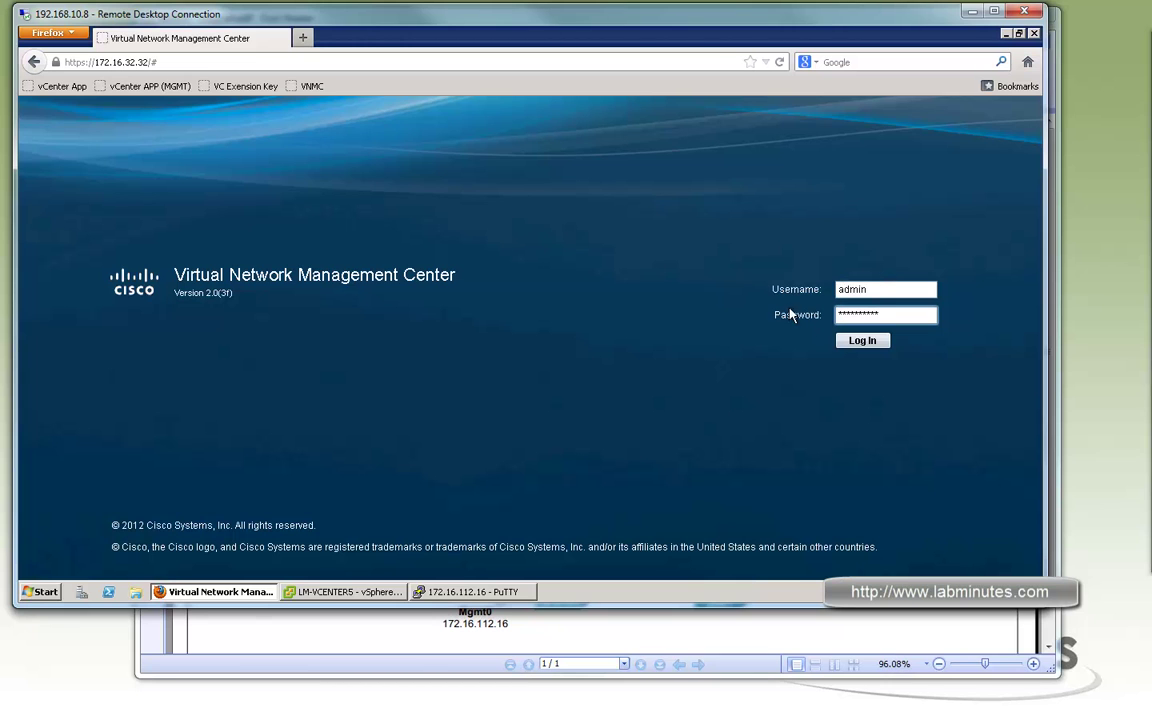
pyautogui.click(862, 341)
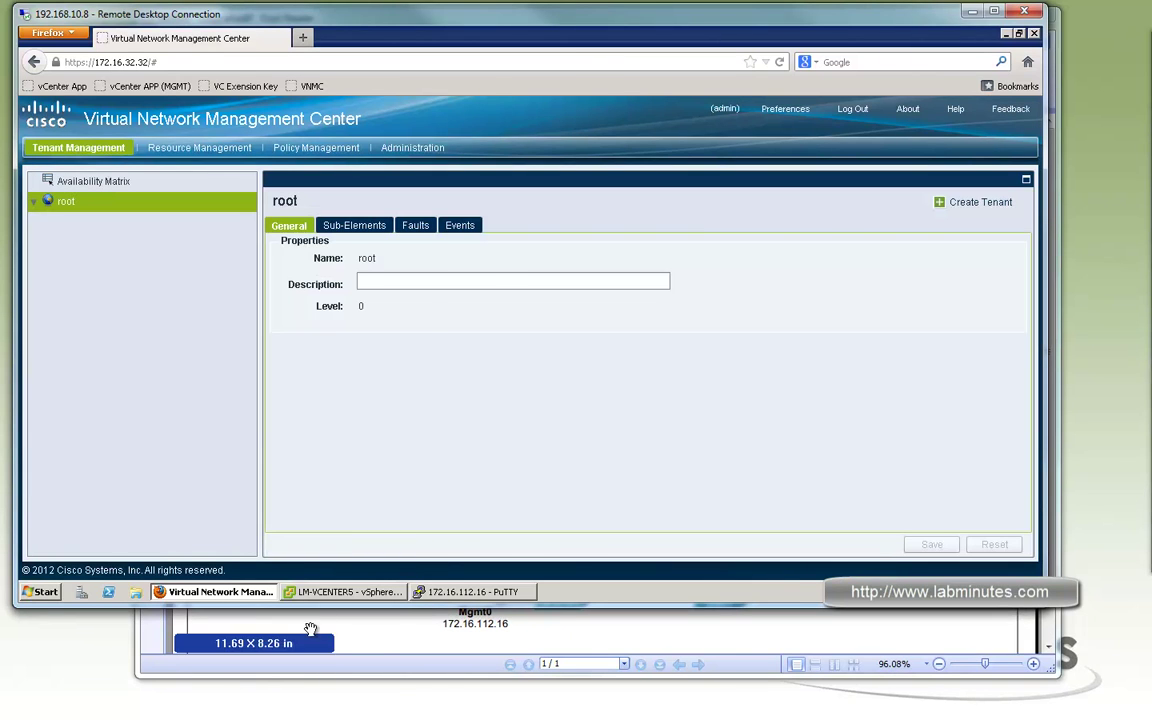
pyautogui.click(195, 625)
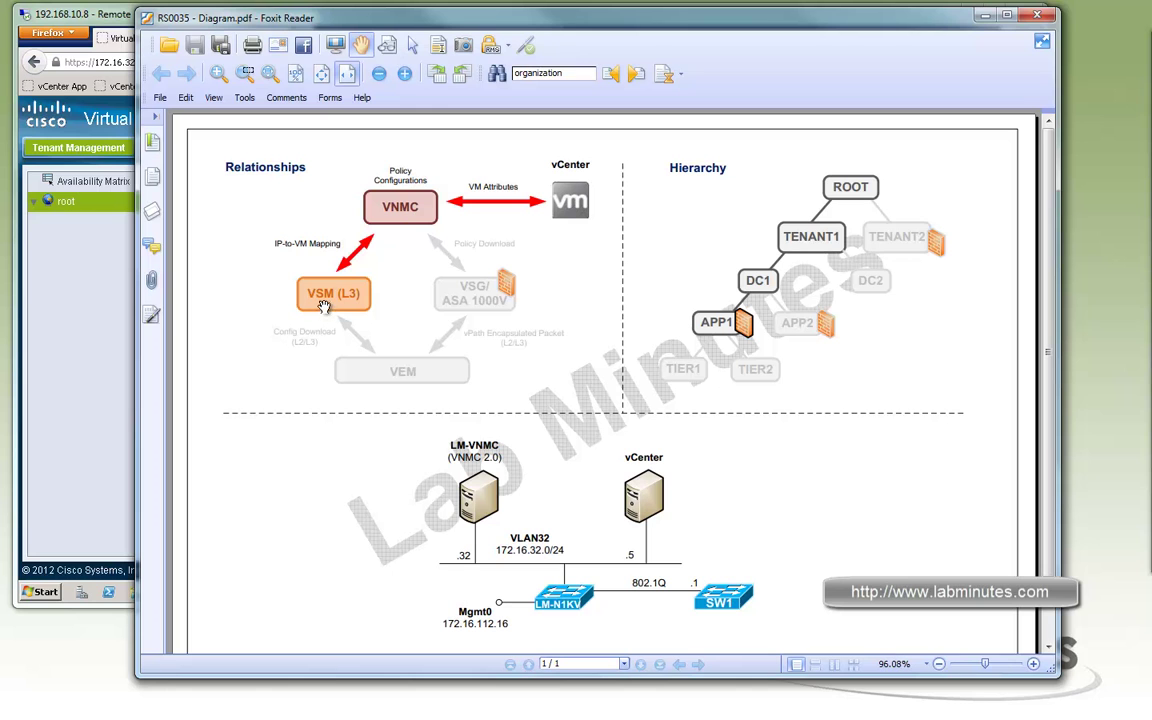
# Export the vCenter extension from Administration > VM Managers and save it to the Desktop
pyautogui.click(85, 12)
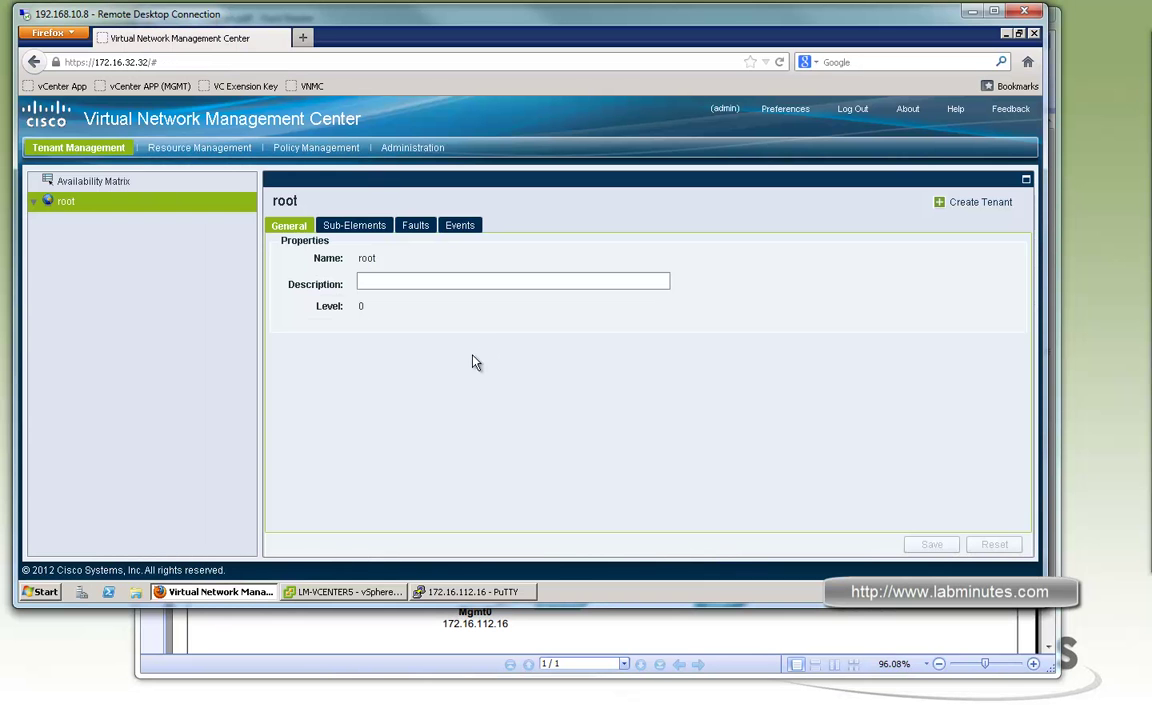
pyautogui.click(399, 149)
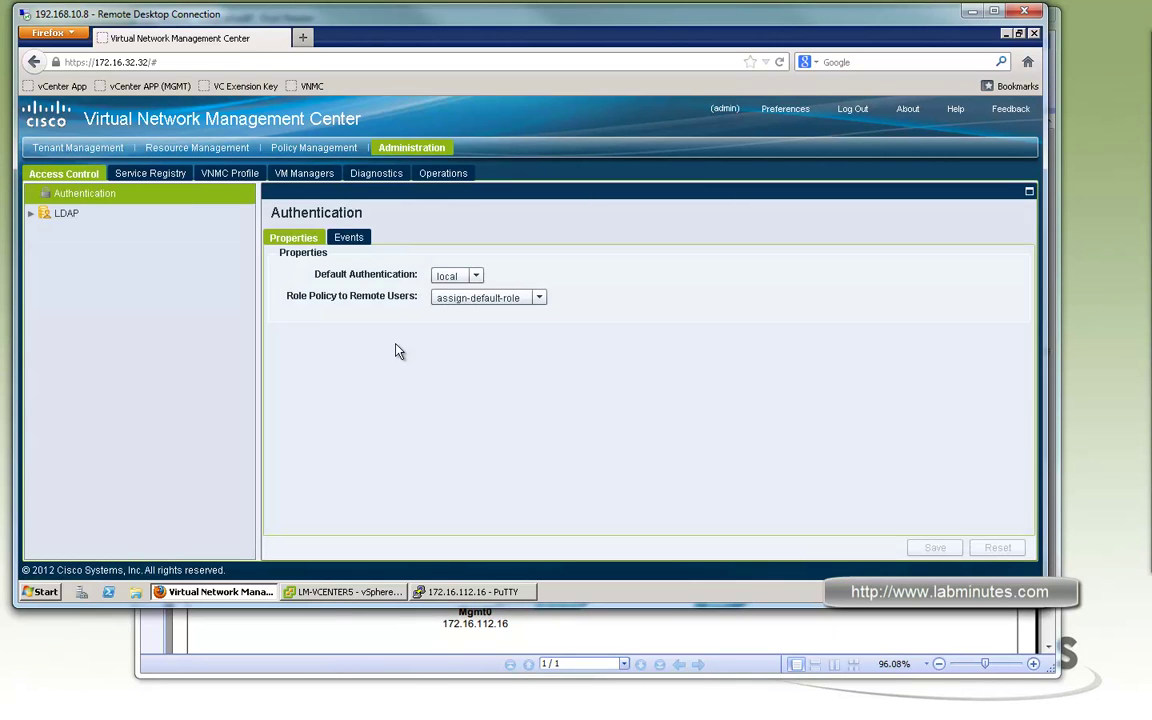
pyautogui.click(312, 173)
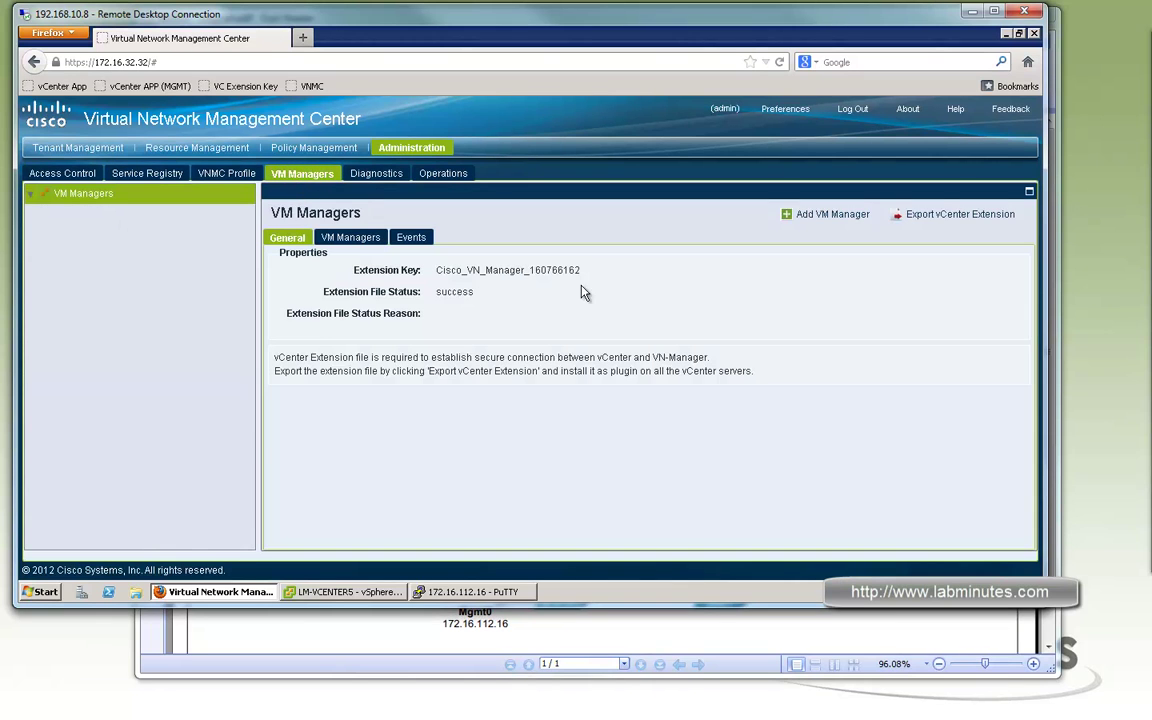
pyautogui.click(952, 216)
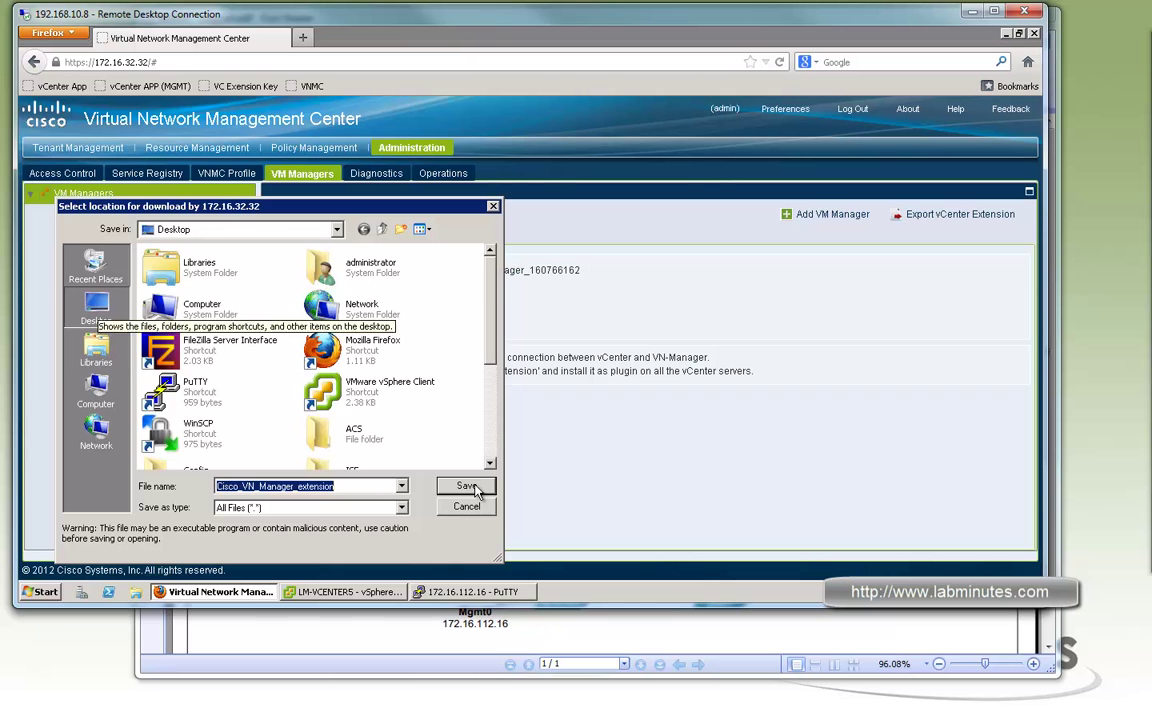
pyautogui.click(466, 487)
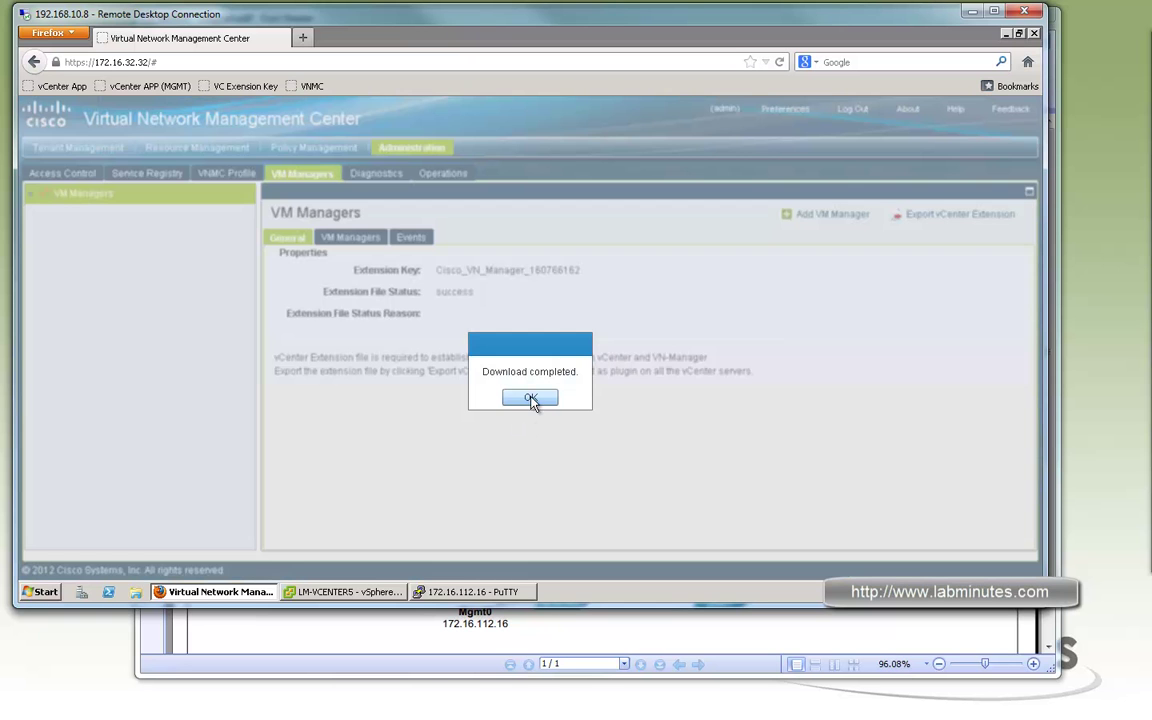
pyautogui.click(531, 399)
# Open vSphere Client's Plug-in Manager and start registering a new plug-in
pyautogui.click(345, 592)
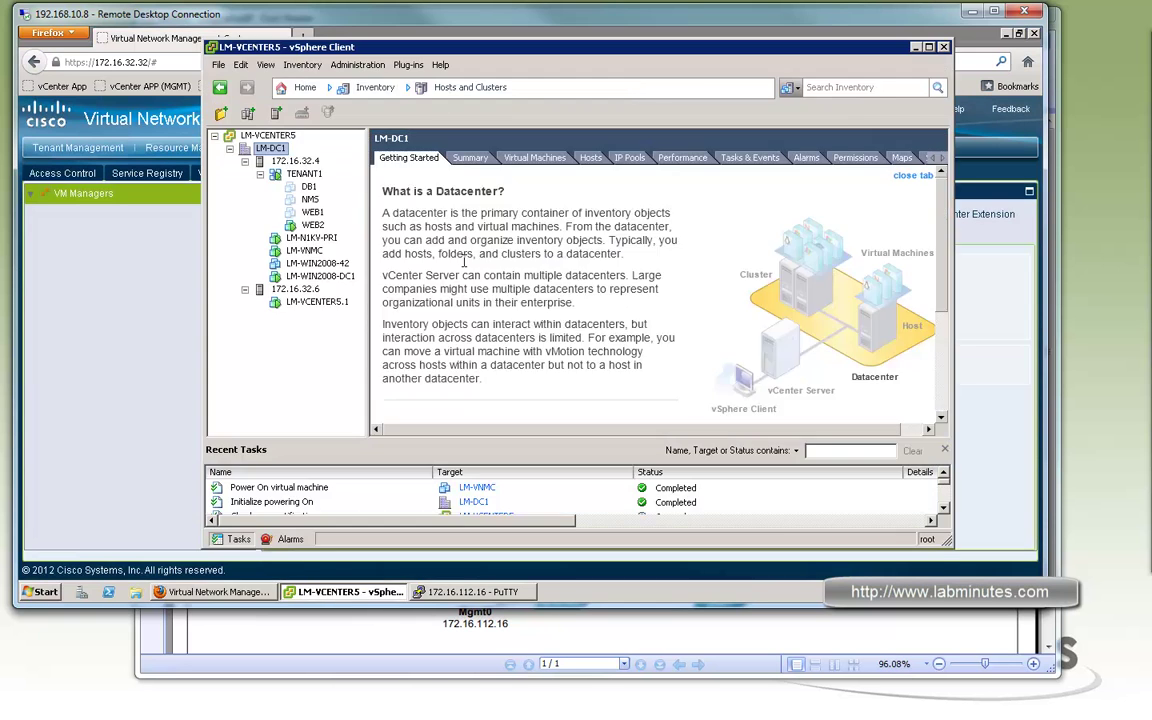
pyautogui.click(408, 64)
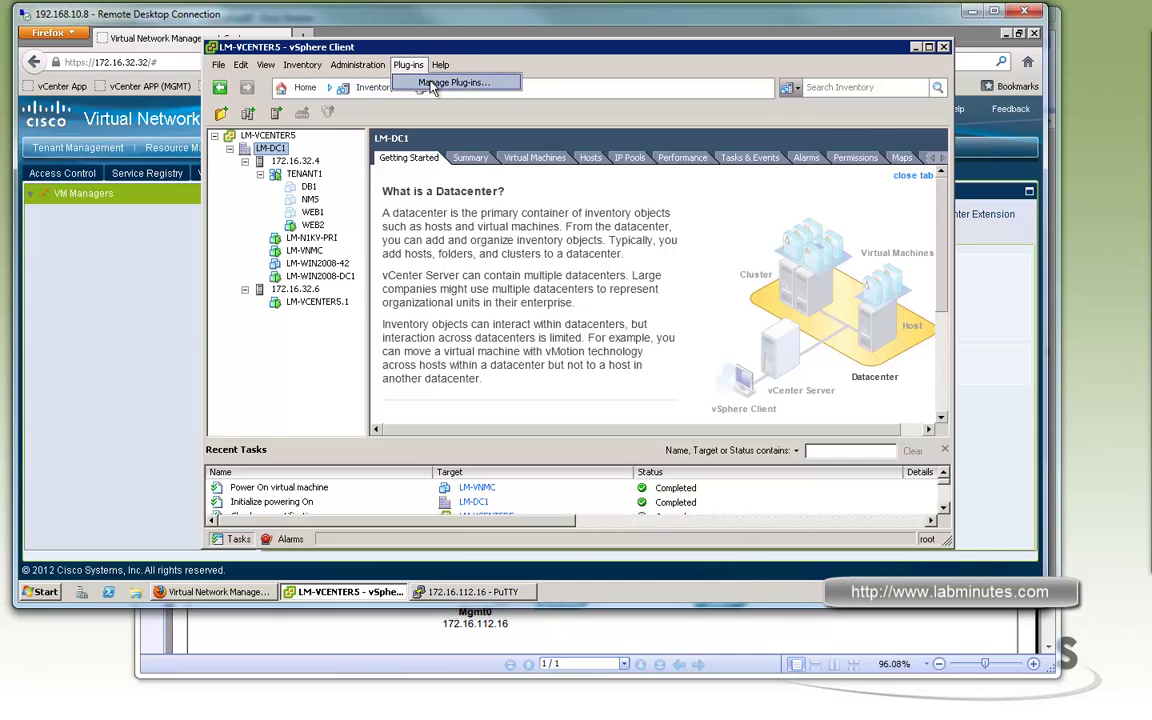
pyautogui.click(428, 86)
pyautogui.rightClick(375, 312)
pyautogui.click(340, 287)
pyautogui.click(340, 287)
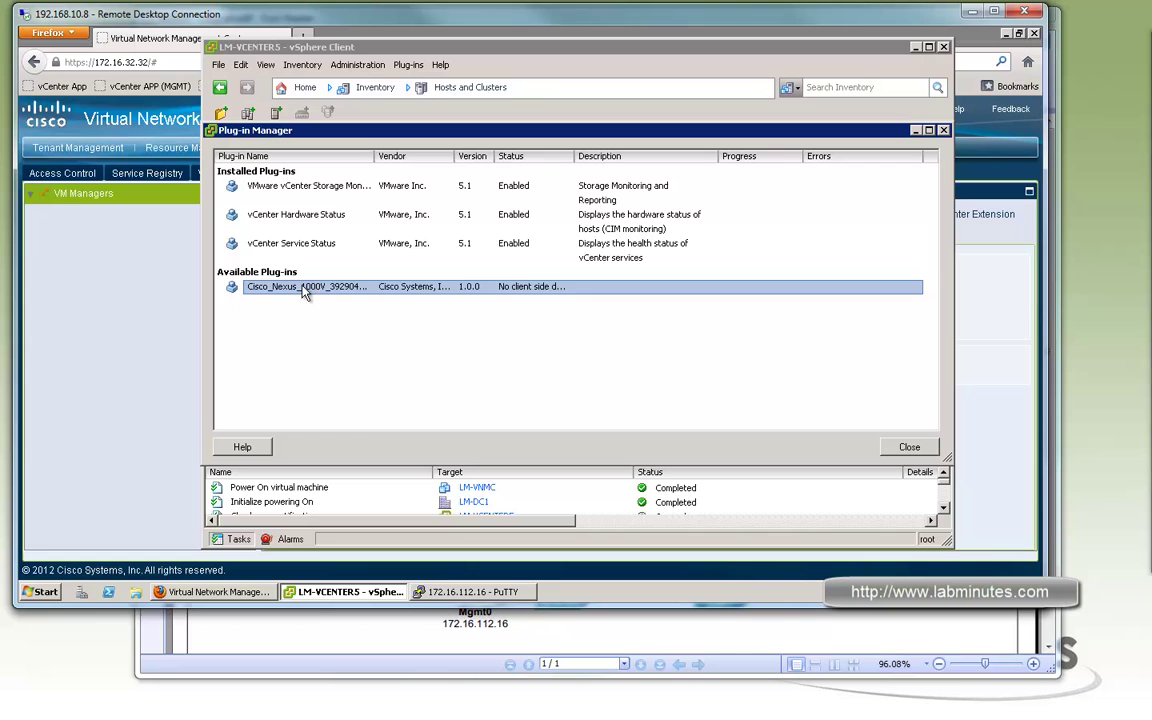
pyautogui.rightClick(464, 324)
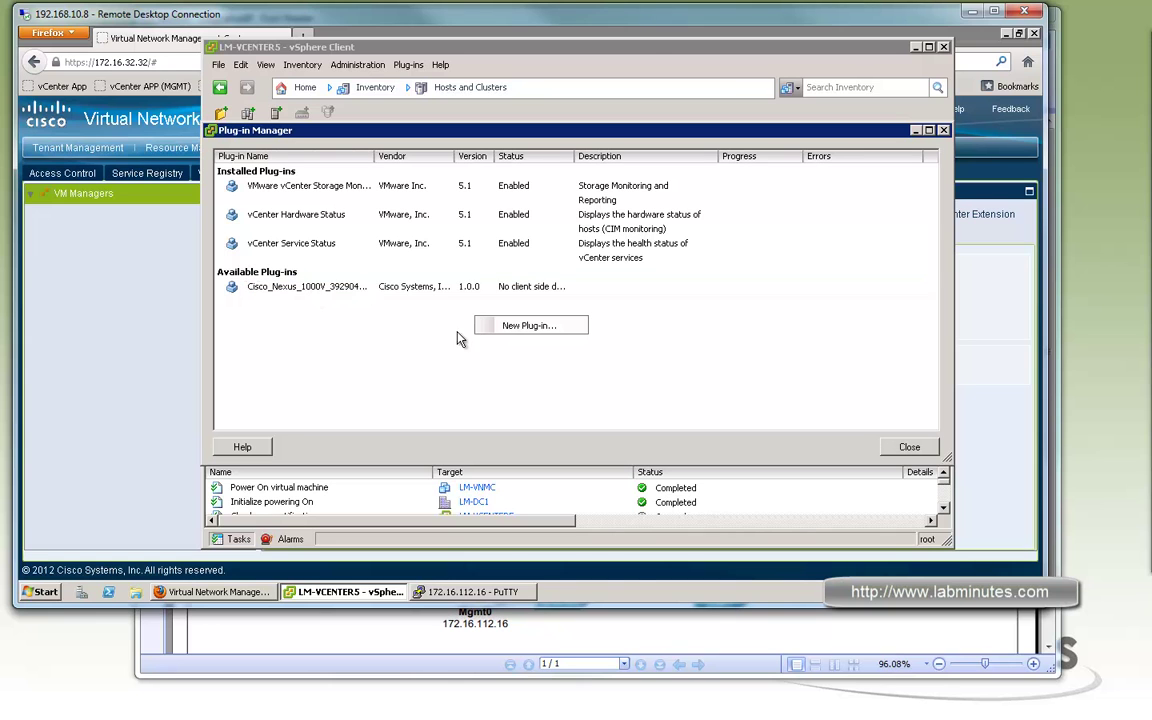
pyautogui.click(520, 334)
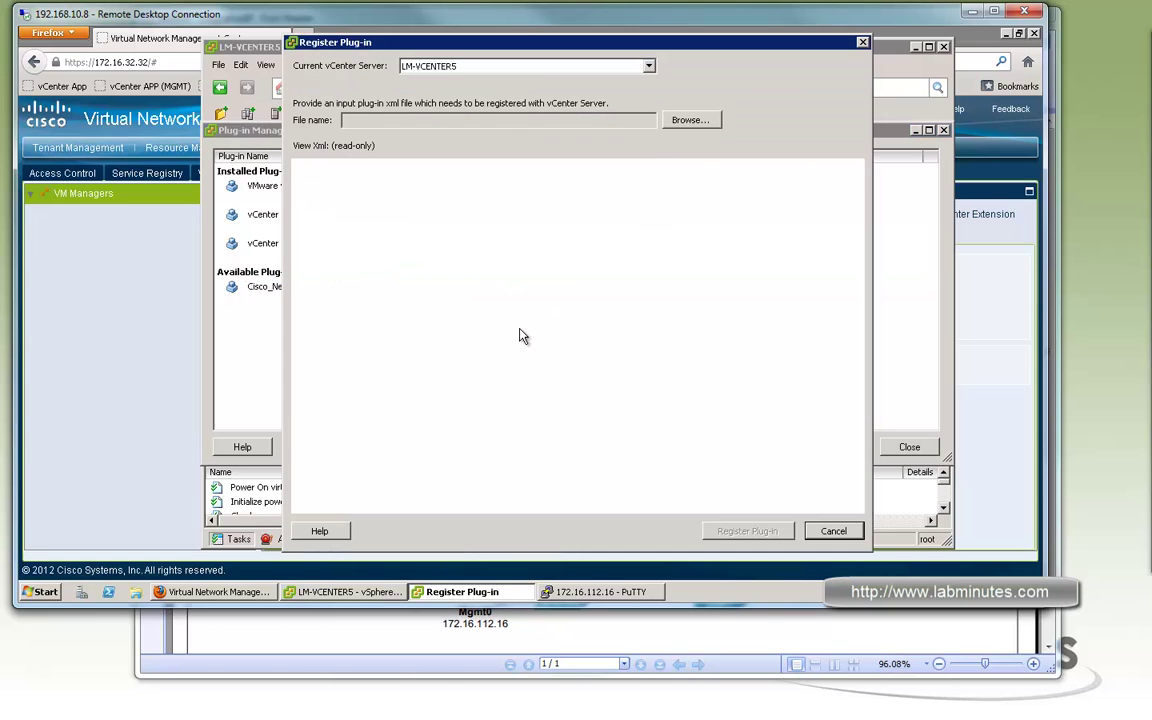
# Register Cisco_VN_Manager_extension.xml from the Desktop, accepting the certificate warning, then close the manager
pyautogui.click(688, 120)
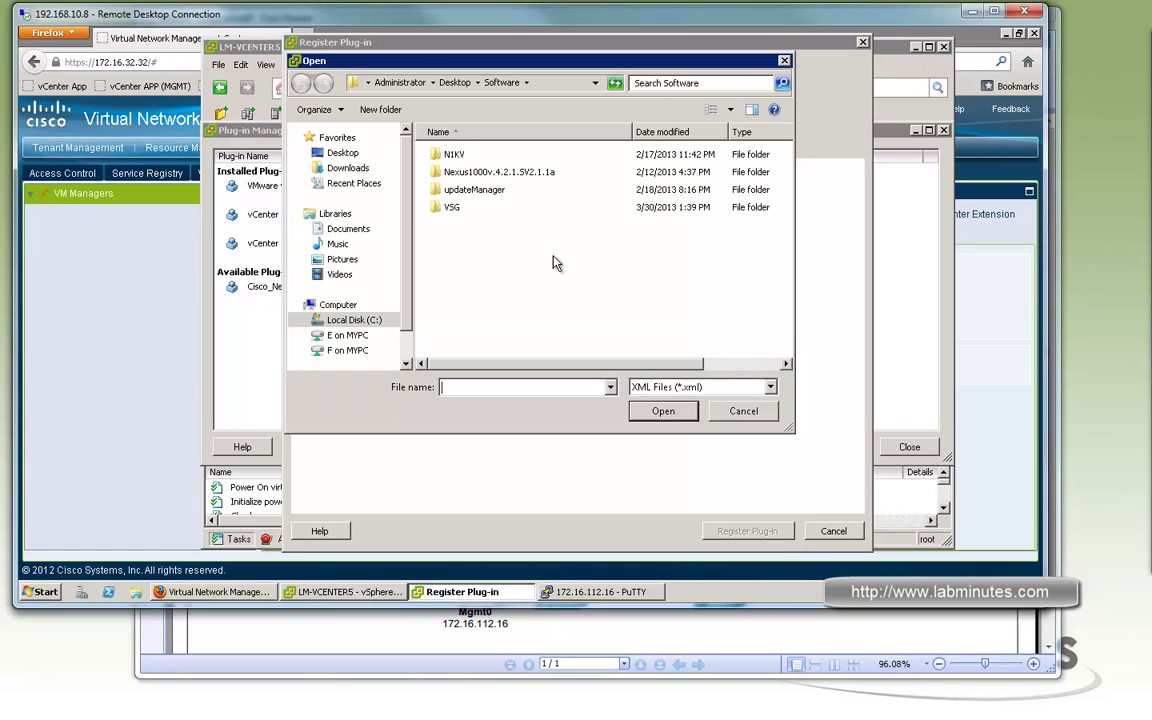
pyautogui.click(340, 152)
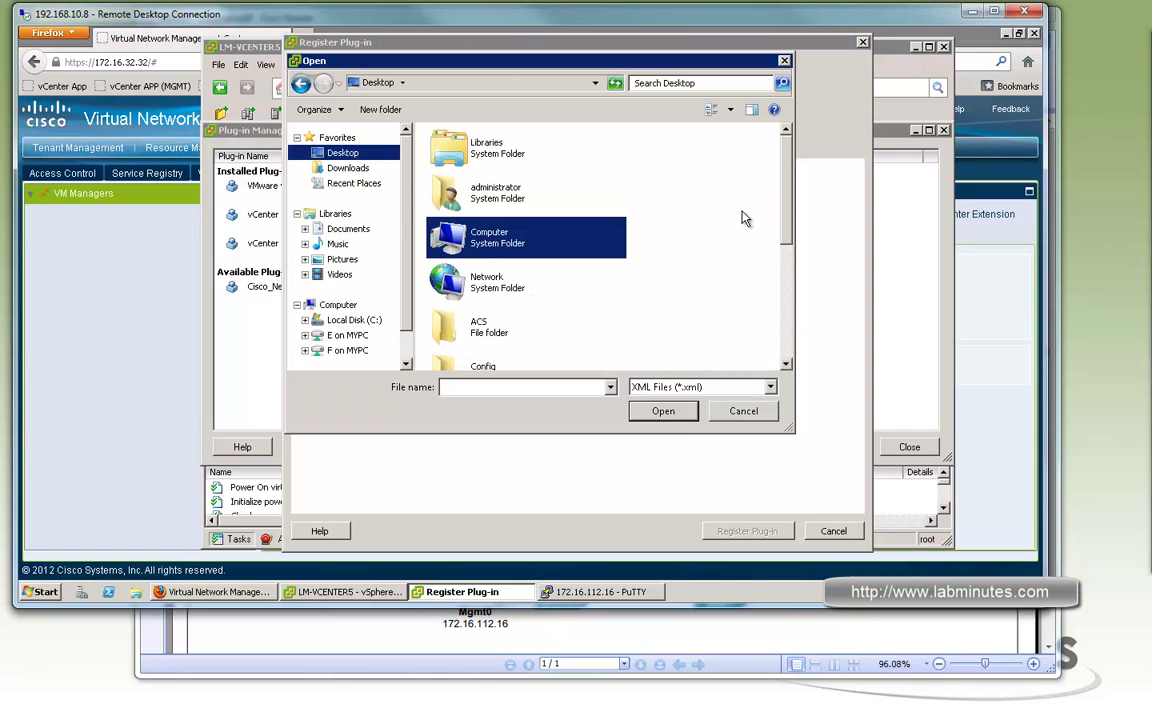
pyautogui.scroll(-5, 700, 220)
pyautogui.doubleClick(519, 355)
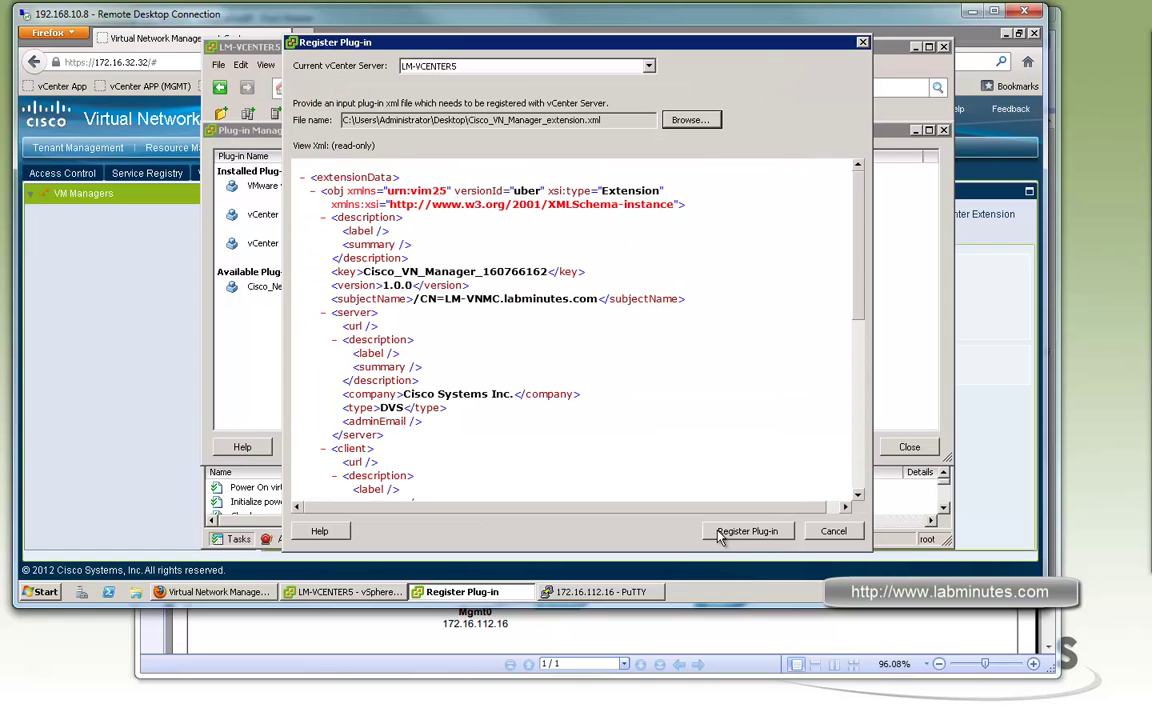
pyautogui.click(719, 535)
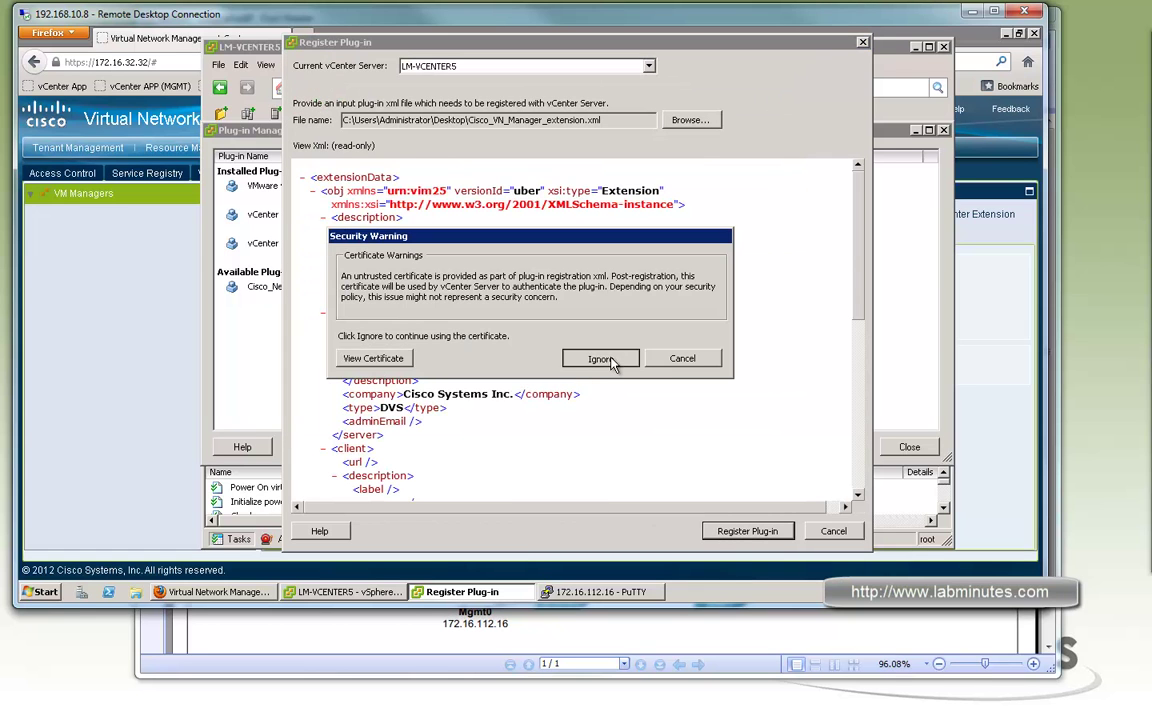
pyautogui.click(600, 359)
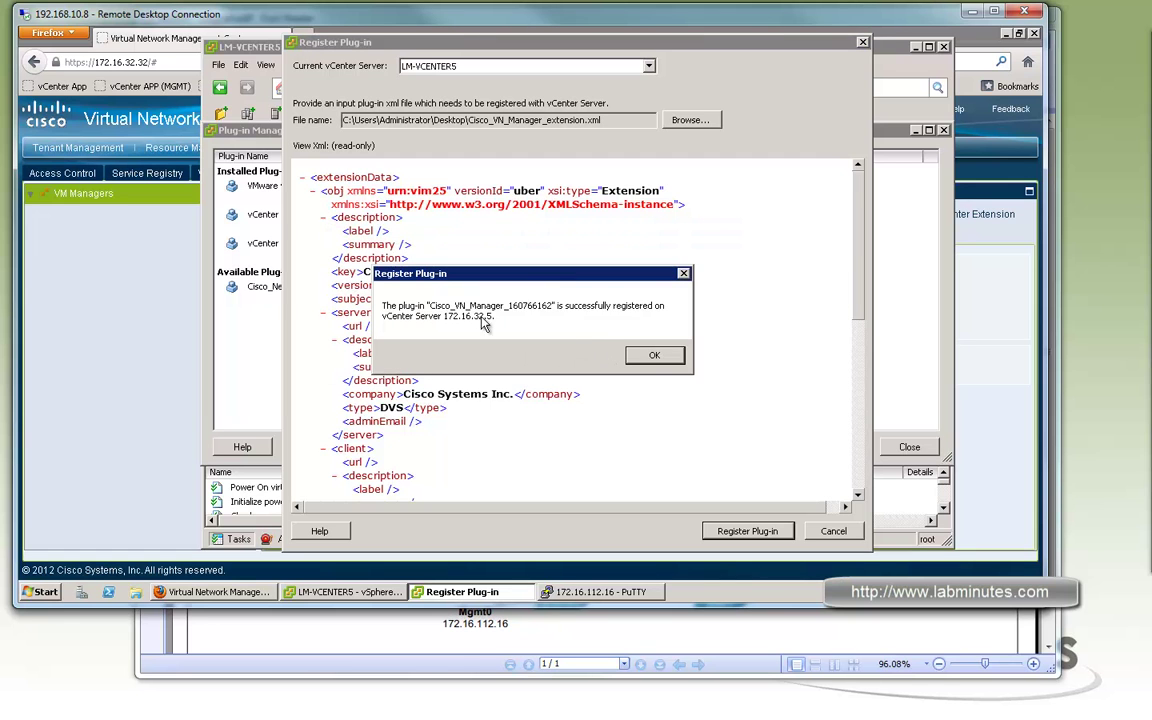
pyautogui.click(655, 356)
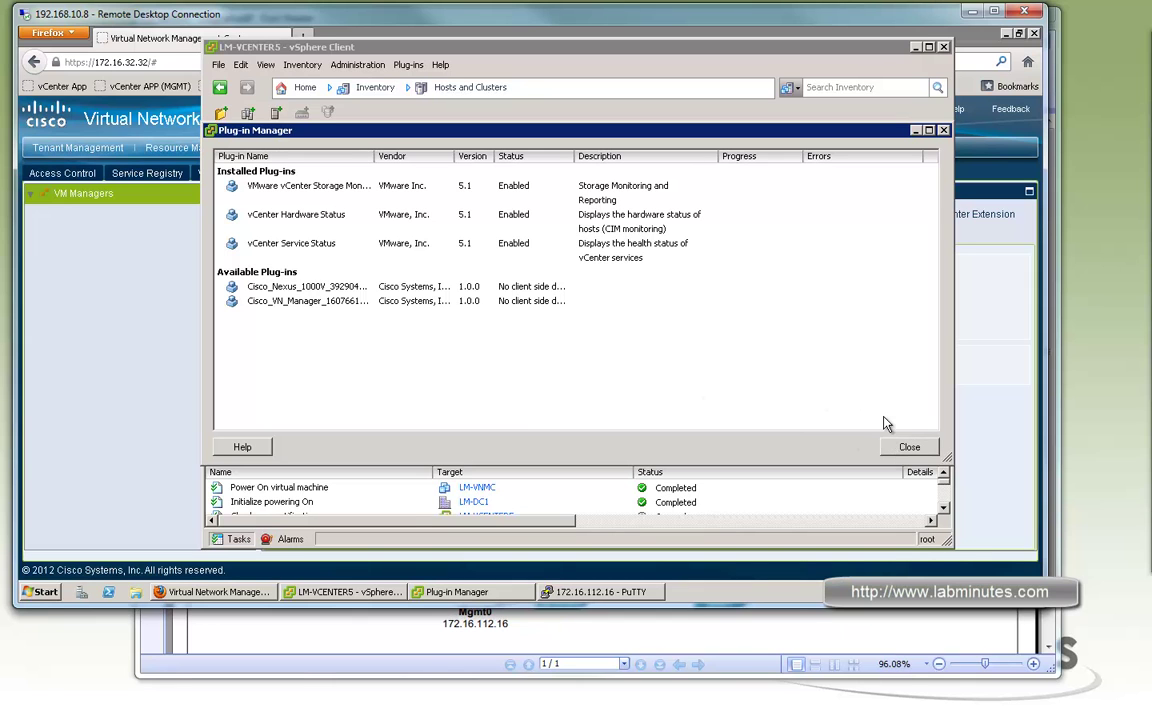
pyautogui.click(905, 446)
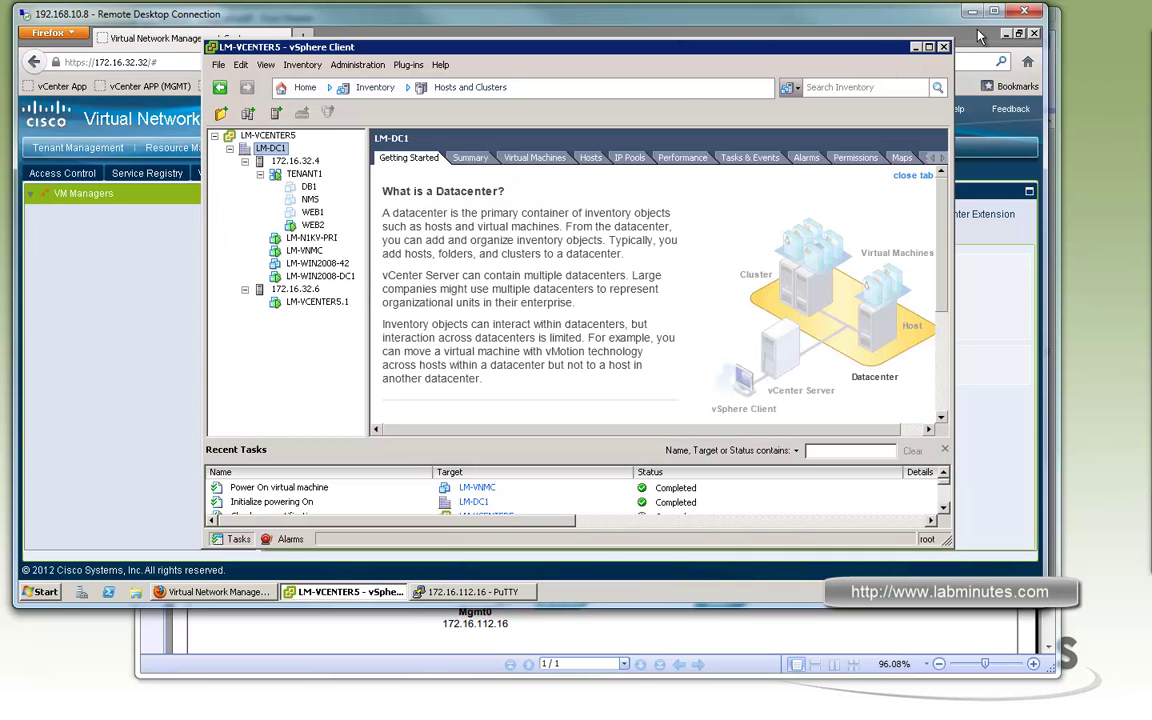
pyautogui.click(886, 33)
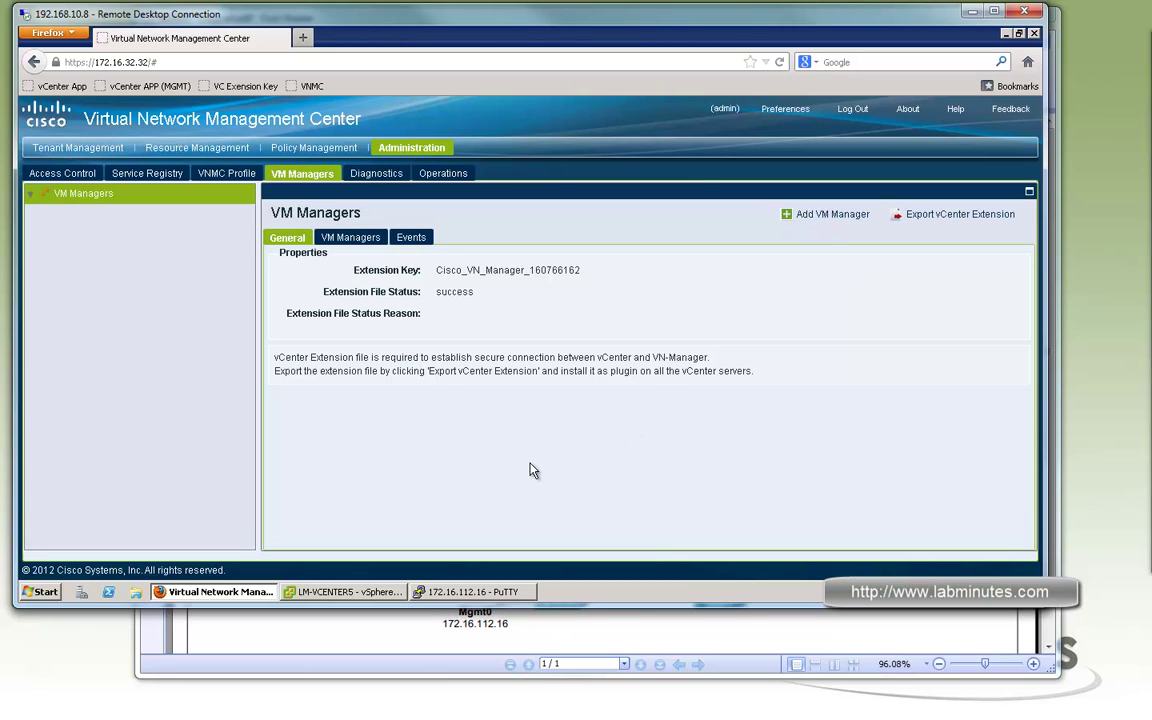
# Add vCenter LM-VCENTER5 at 172.16.32.5 as a VM manager and check it's enabled and up
pyautogui.click(350, 240)
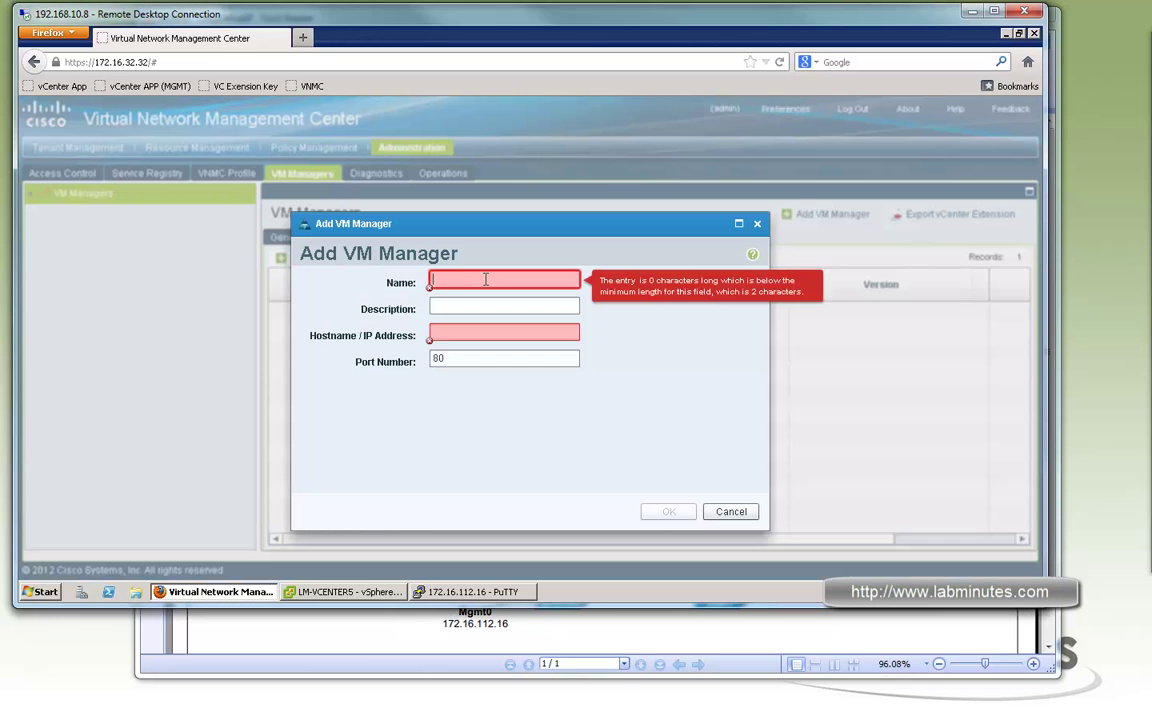
pyautogui.write('LM-V')
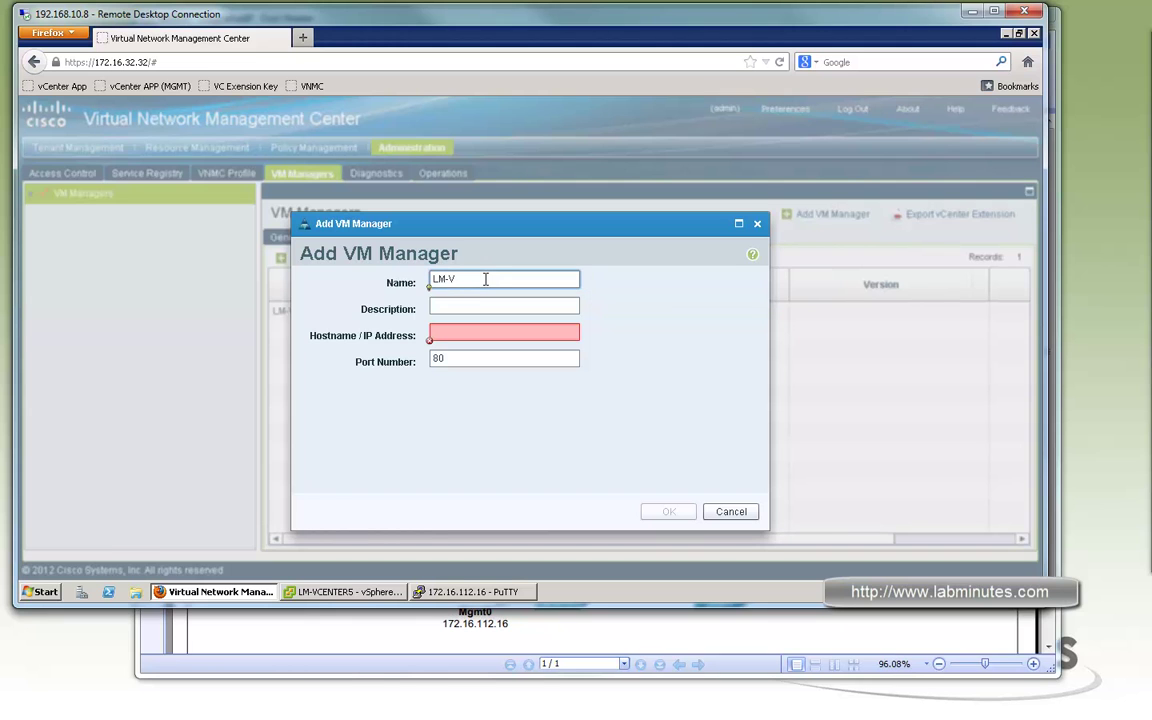
pyautogui.write('CENTER5')
pyautogui.click(478, 332)
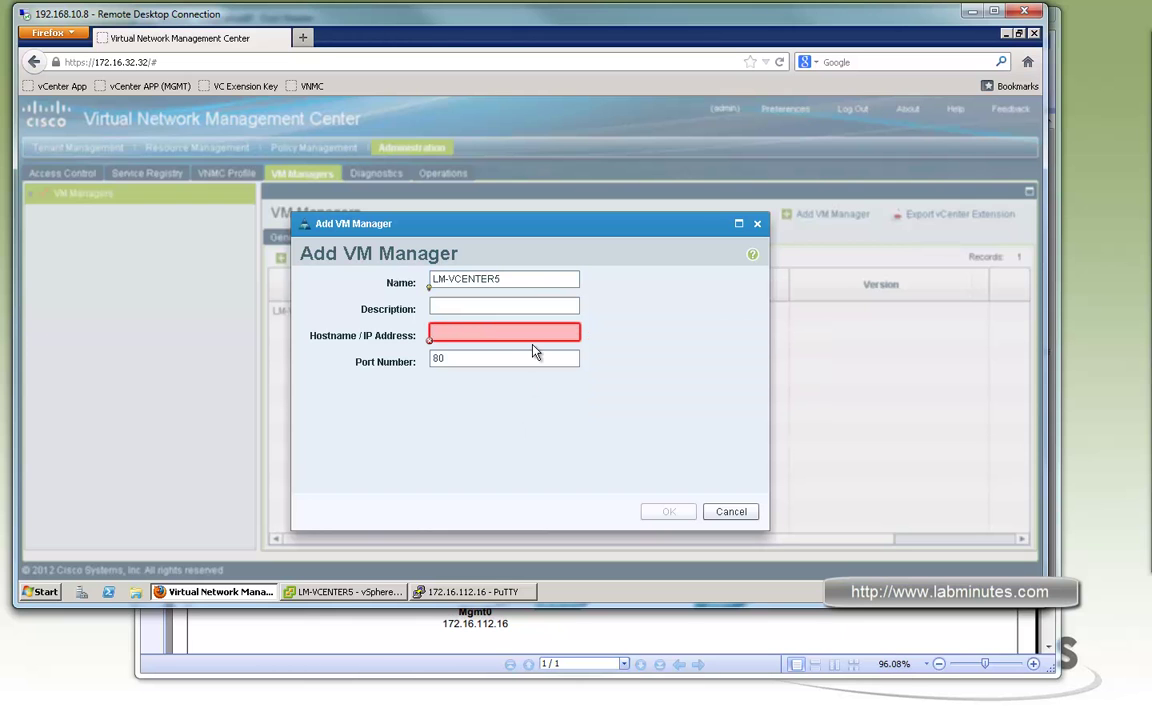
pyautogui.write('172.16.32.5')
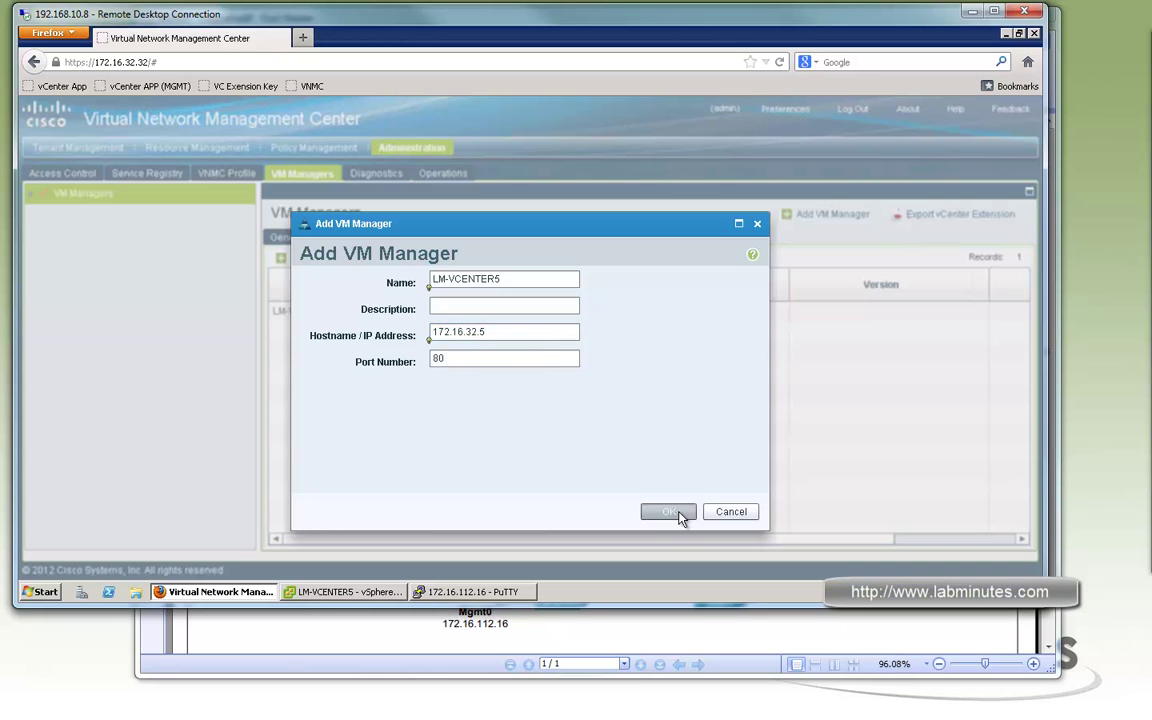
pyautogui.click(677, 513)
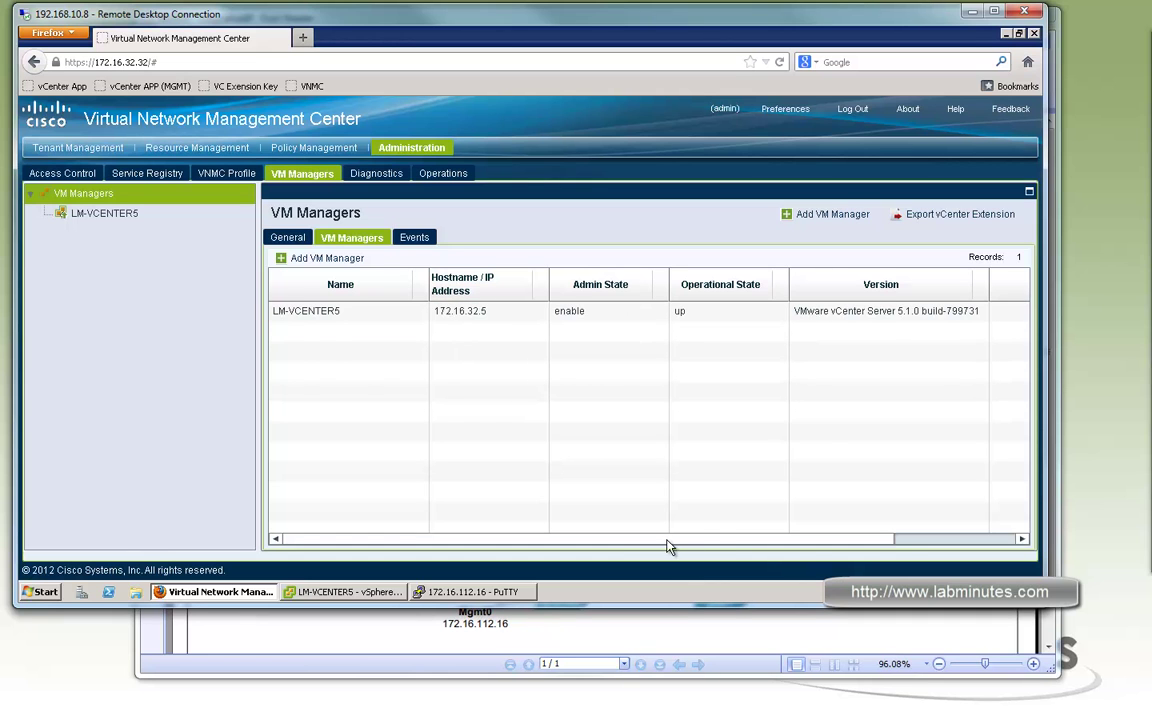
pyautogui.click(900, 540)
pyautogui.hscroll(-3, 400, 377)
pyautogui.click(354, 634)
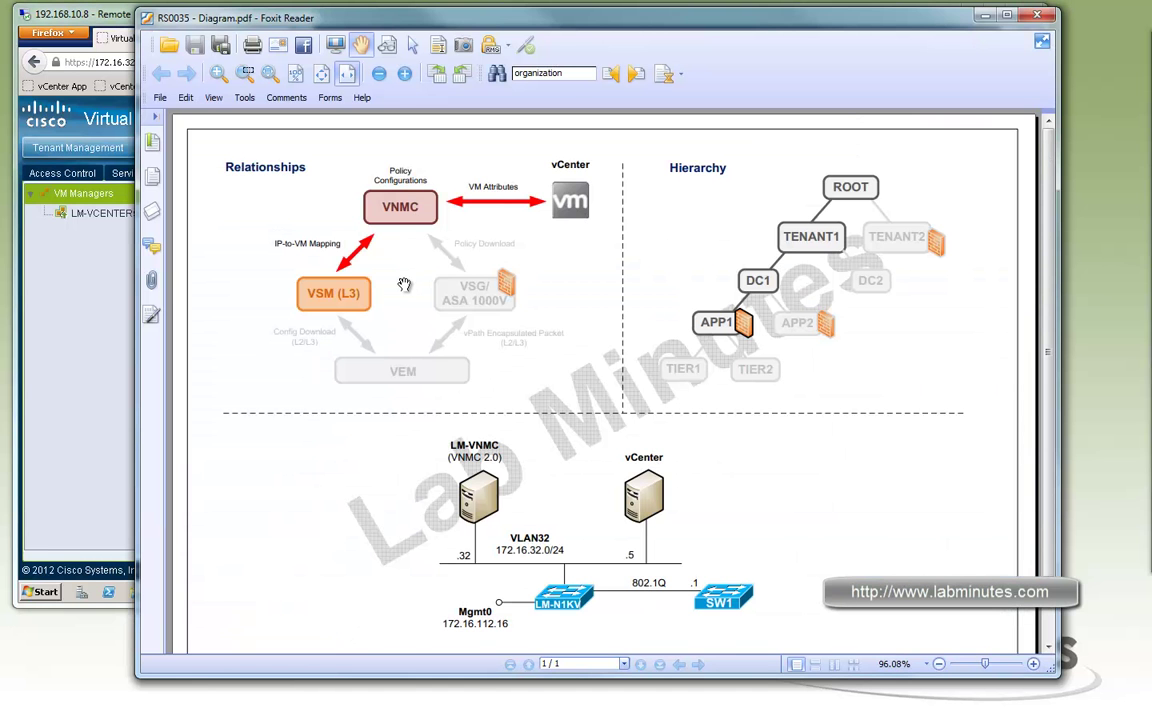
pyautogui.click(95, 282)
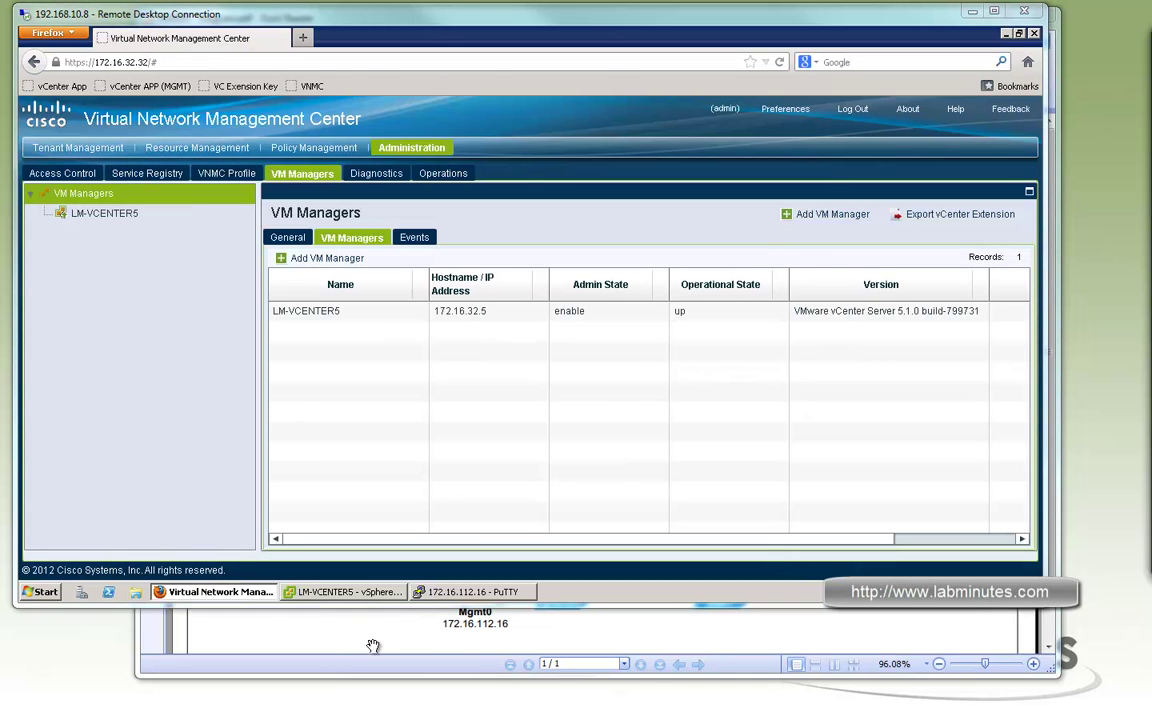
pyautogui.click(345, 635)
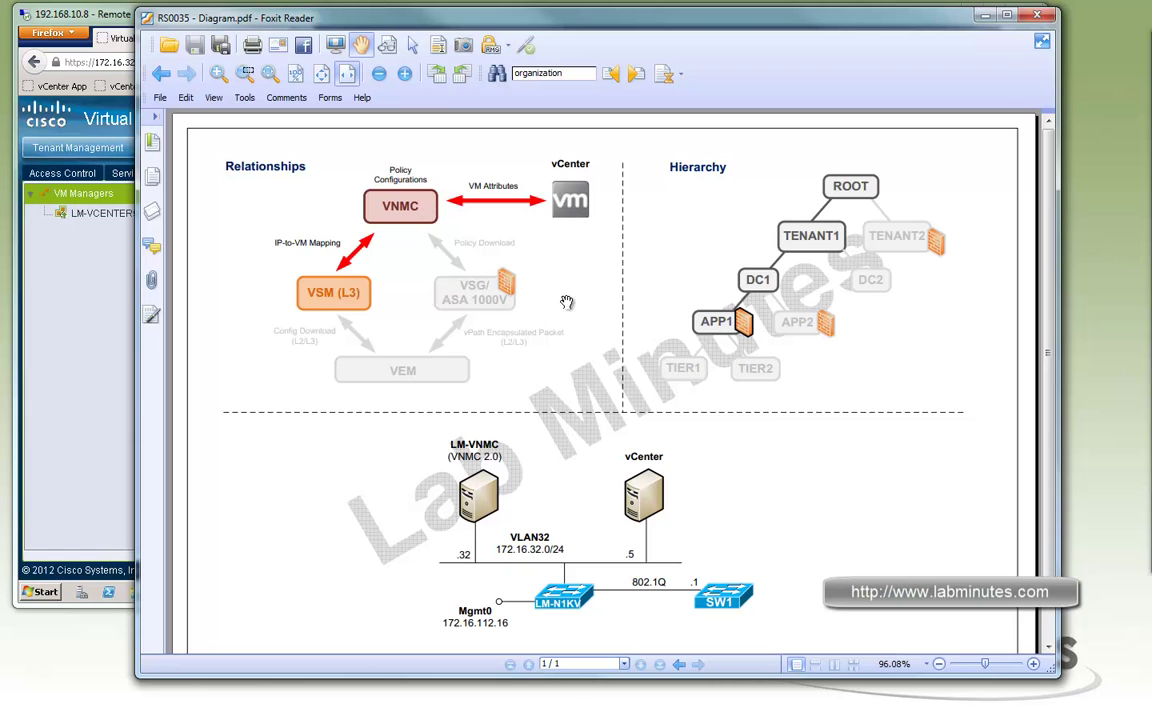
pyautogui.click(83, 345)
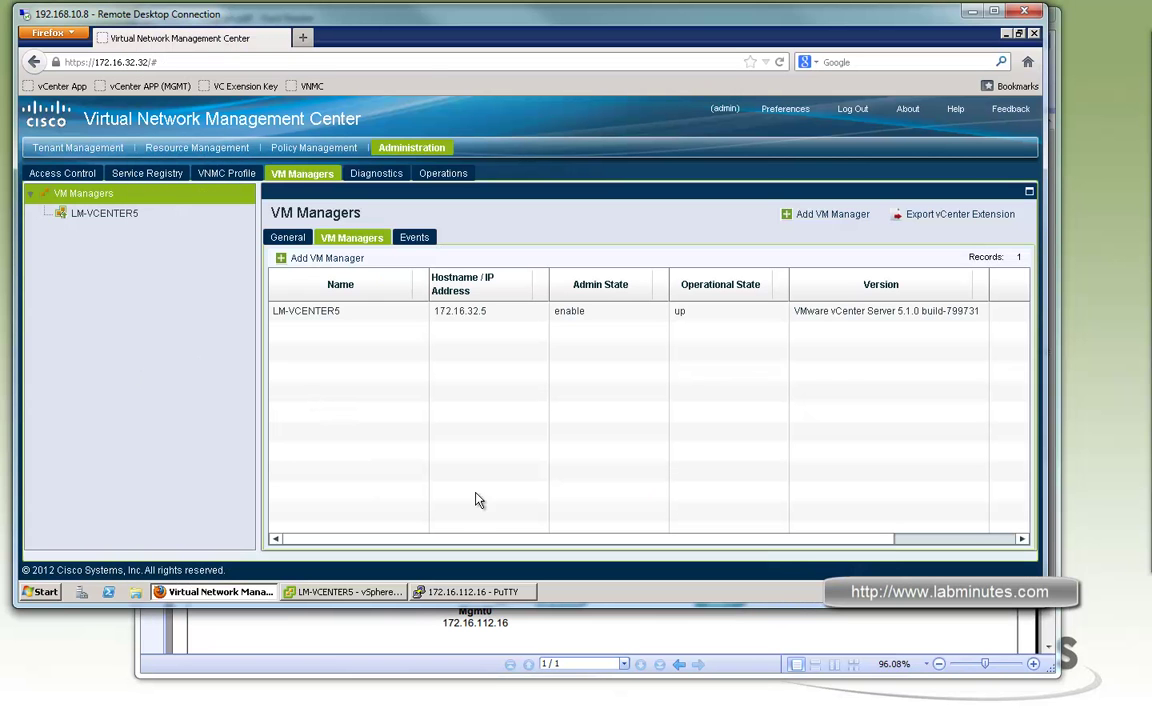
pyautogui.moveTo(474, 599)
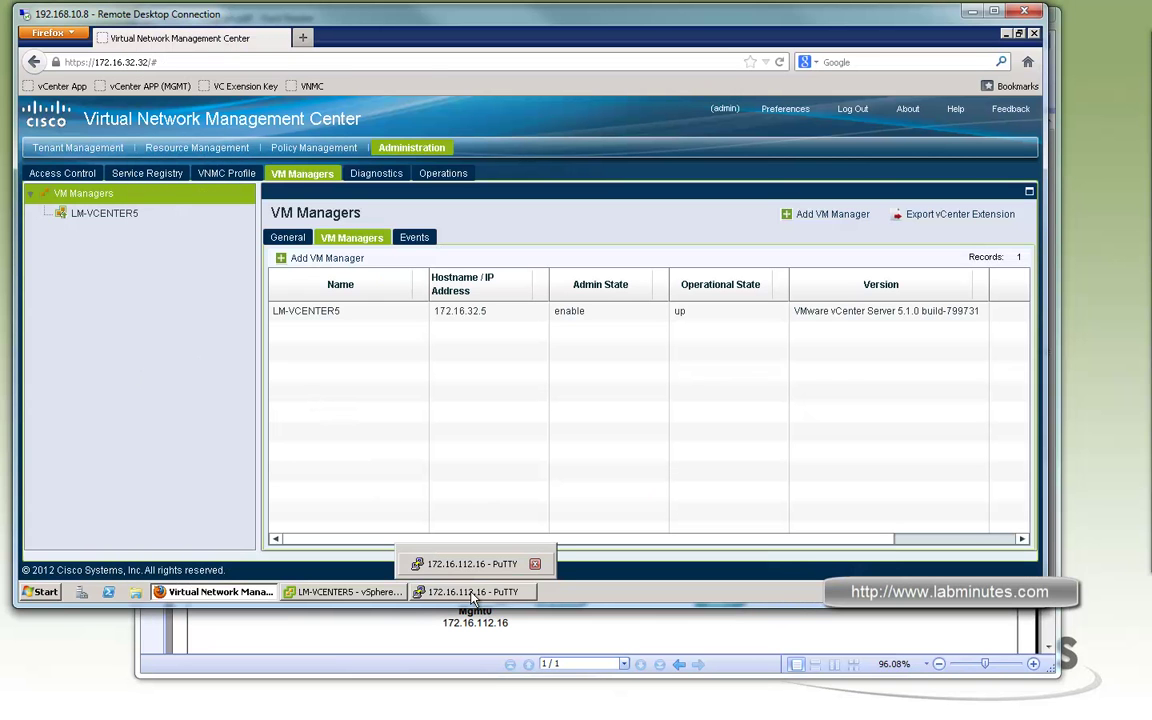
# Bring the LM-N1KV PuTTY session forward and list bootflash with dir
pyautogui.click(473, 592)
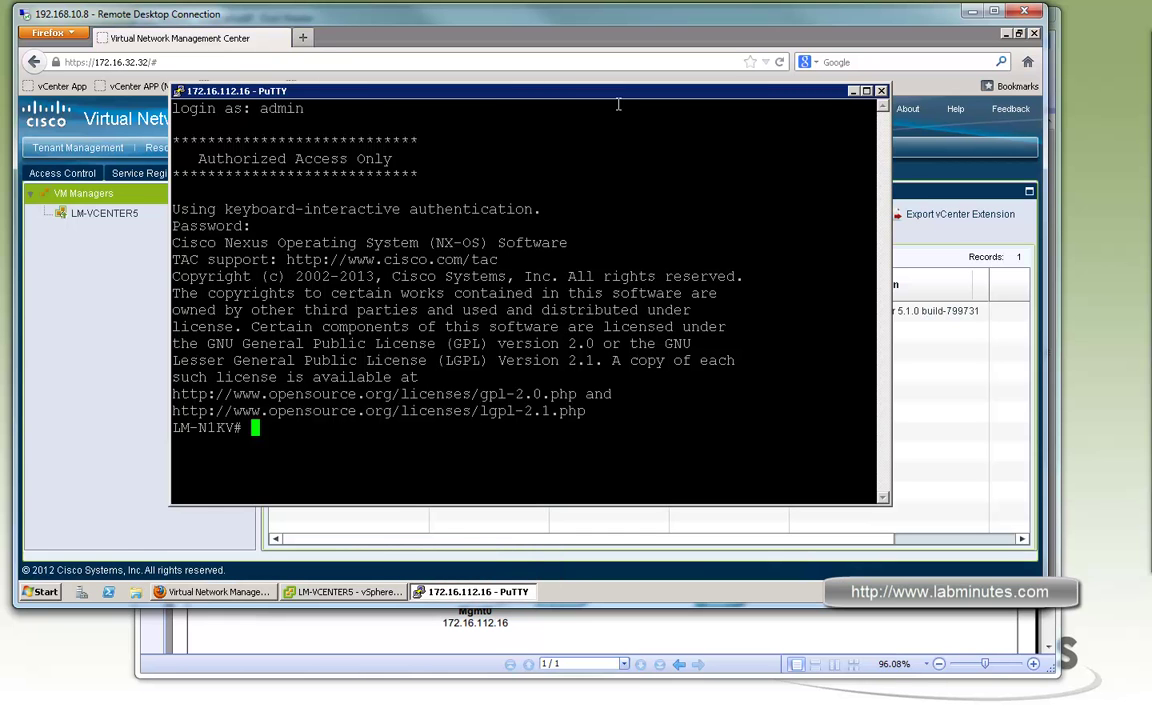
pyautogui.moveTo(573, 97); pyautogui.dragTo(612, 100)
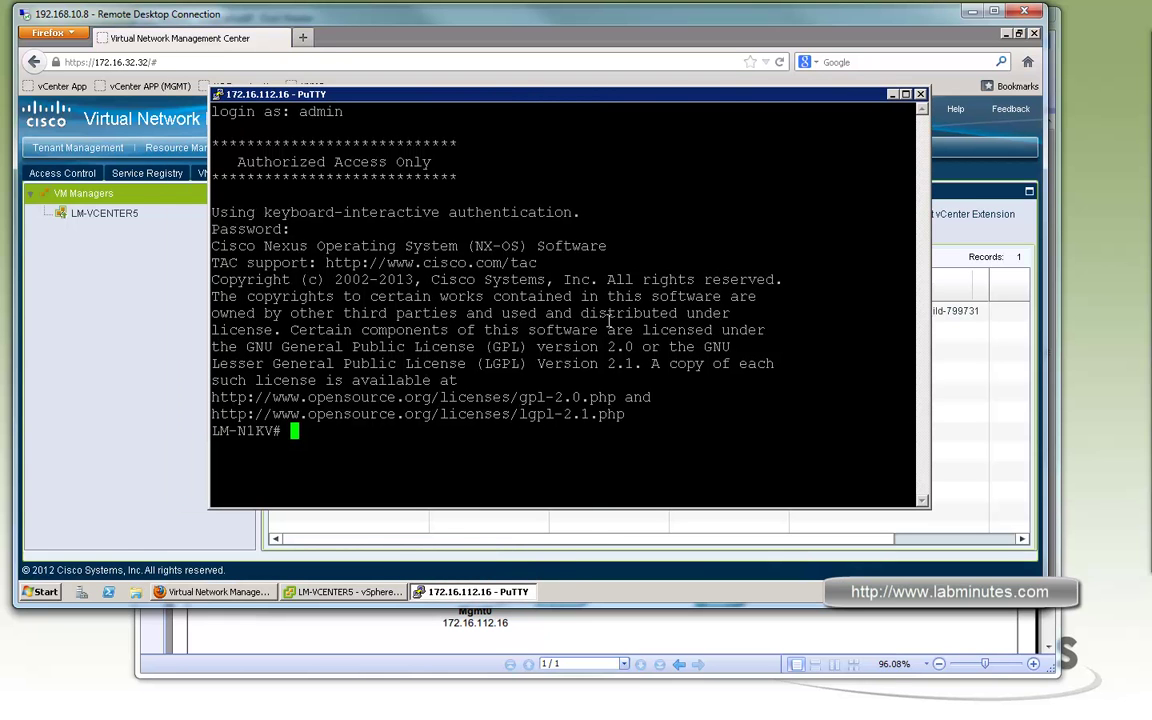
pyautogui.press('Return')
pyautogui.press('Return')
pyautogui.press('Return')
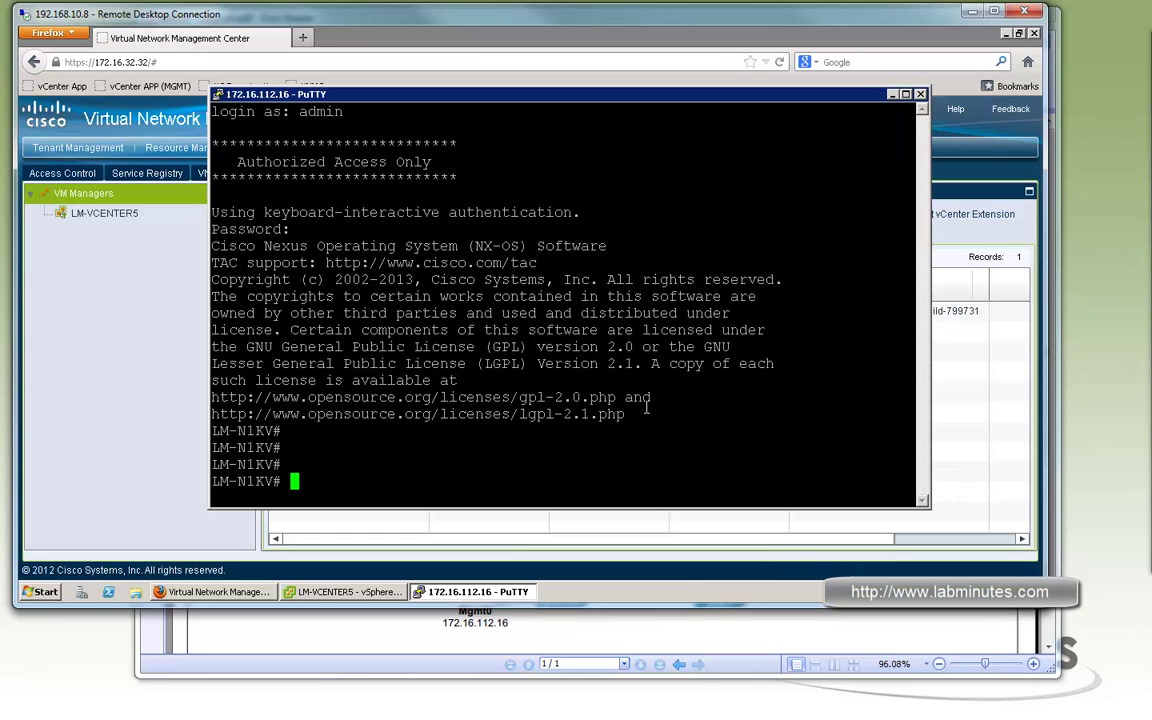
pyautogui.press('Return')
pyautogui.press('Return')
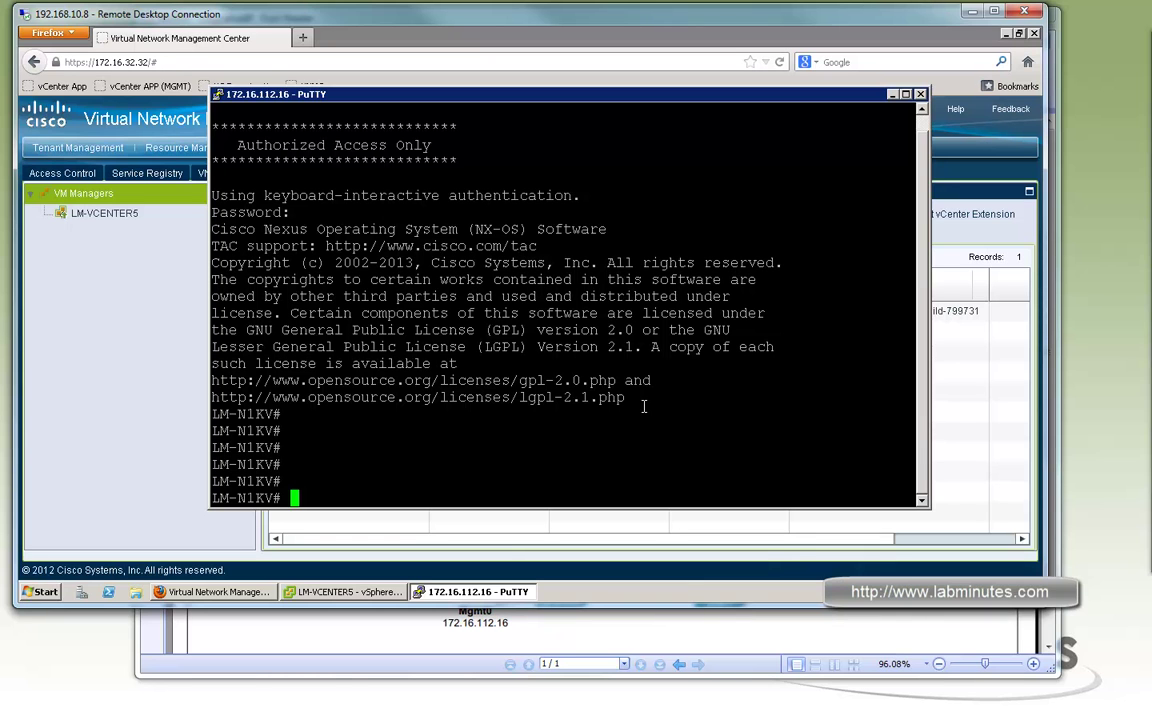
pyautogui.write('dir')
pyautogui.press('Return')
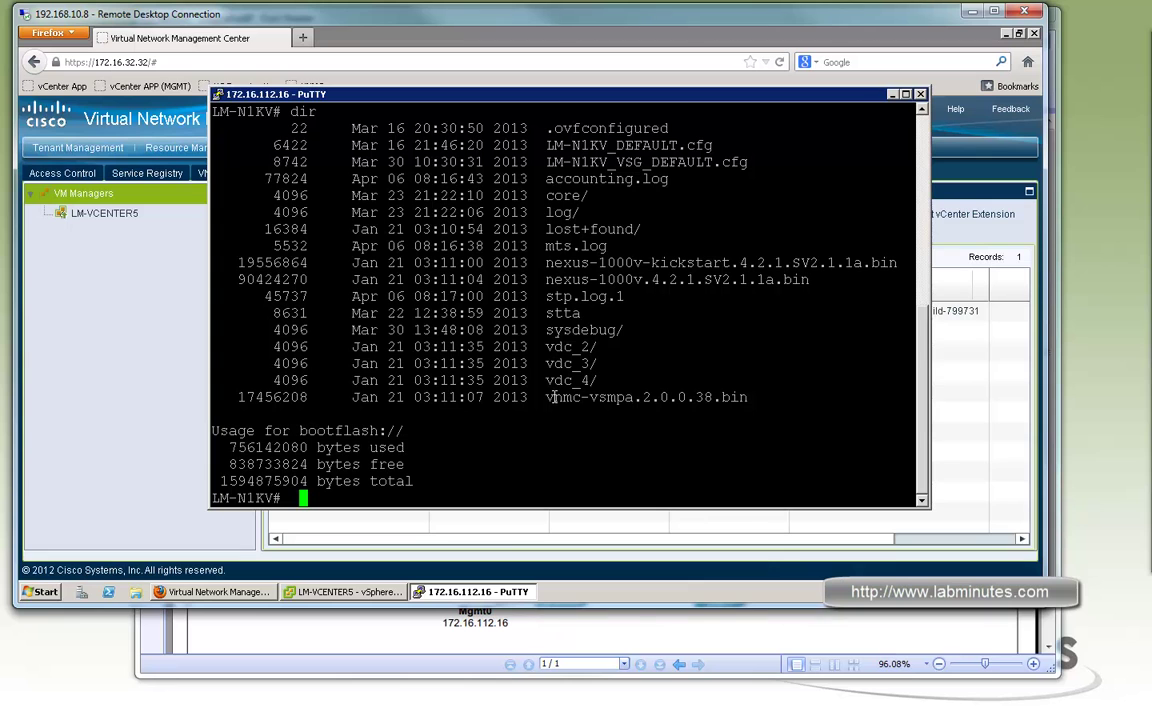
# Highlight the policy agent image vnmc-vsmpa.2.0.0.38.bin in the bootflash listing
pyautogui.moveTo(547, 397); pyautogui.dragTo(748, 397)
pyautogui.click(615, 397)
pyautogui.moveTo(548, 397); pyautogui.dragTo(746, 397)
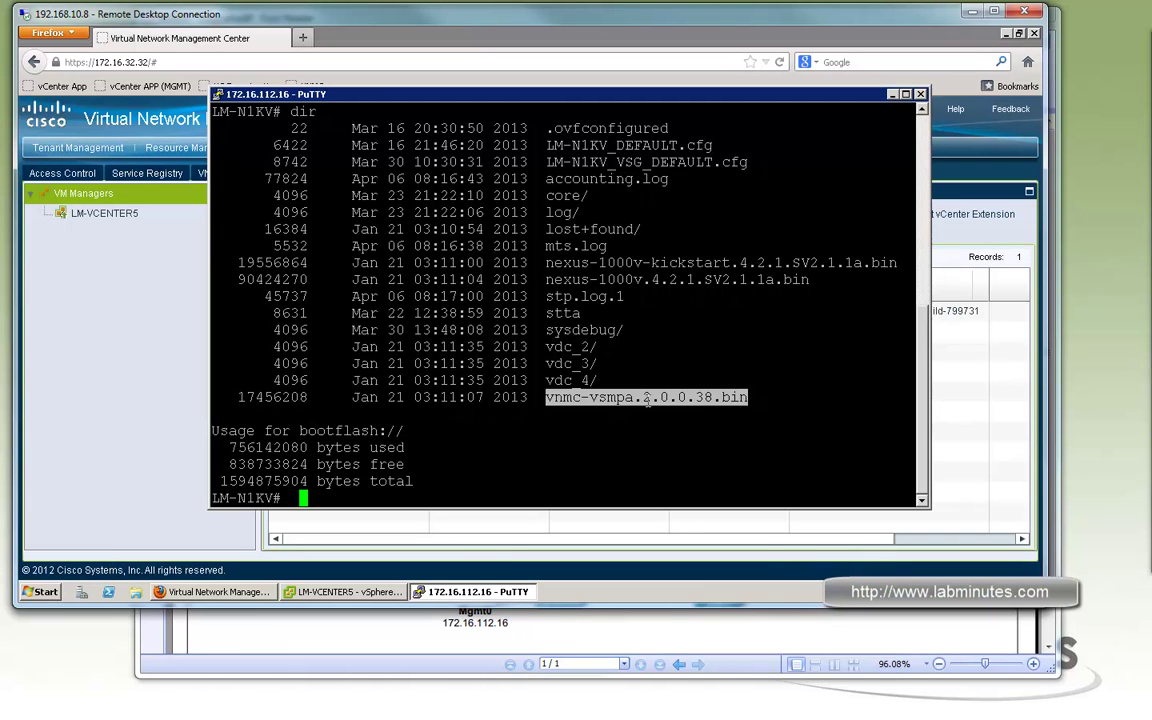
pyautogui.click(735, 397)
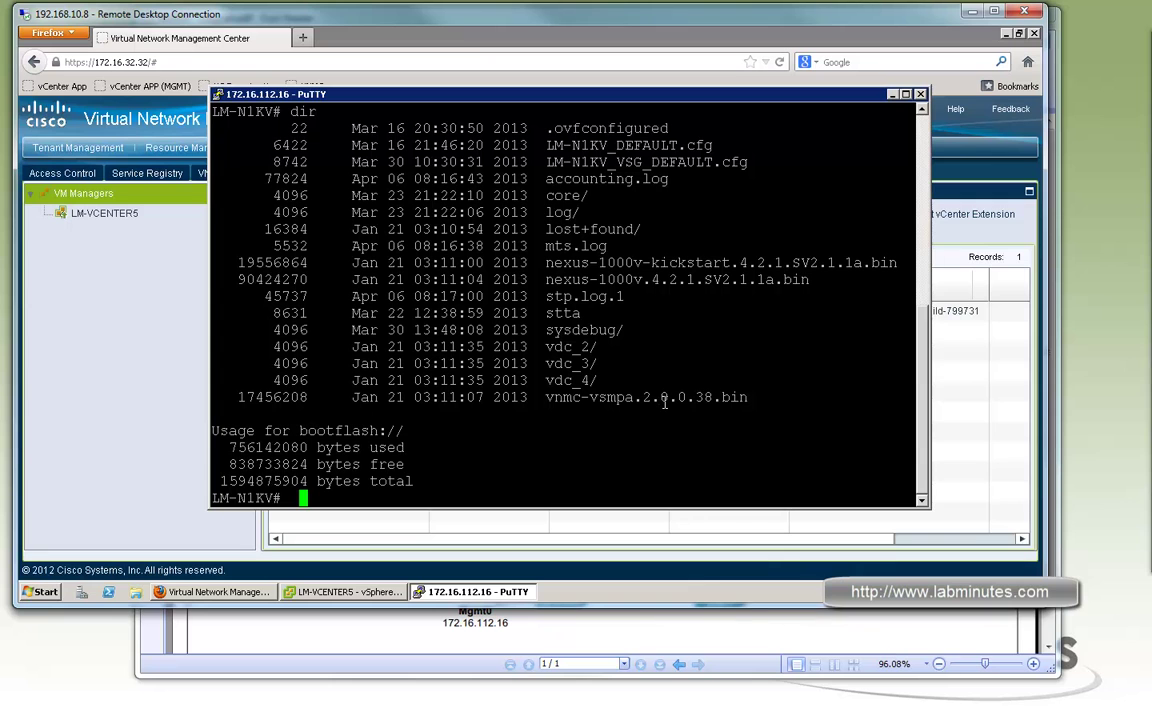
# Enter vnm-policy-agent configuration and set registration-ip to 172.16.32.32
pyautogui.write('conf t')
pyautogui.press('Return')
pyautogui.press('Return')
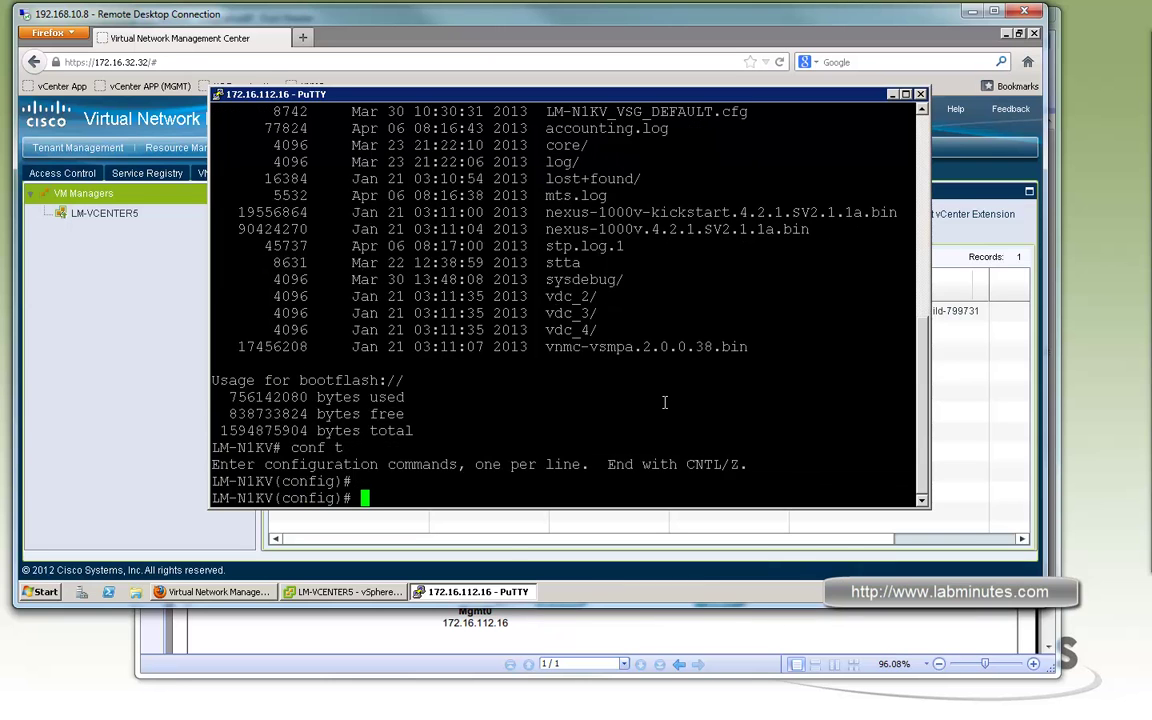
pyautogui.write('vnm-policy-agent')
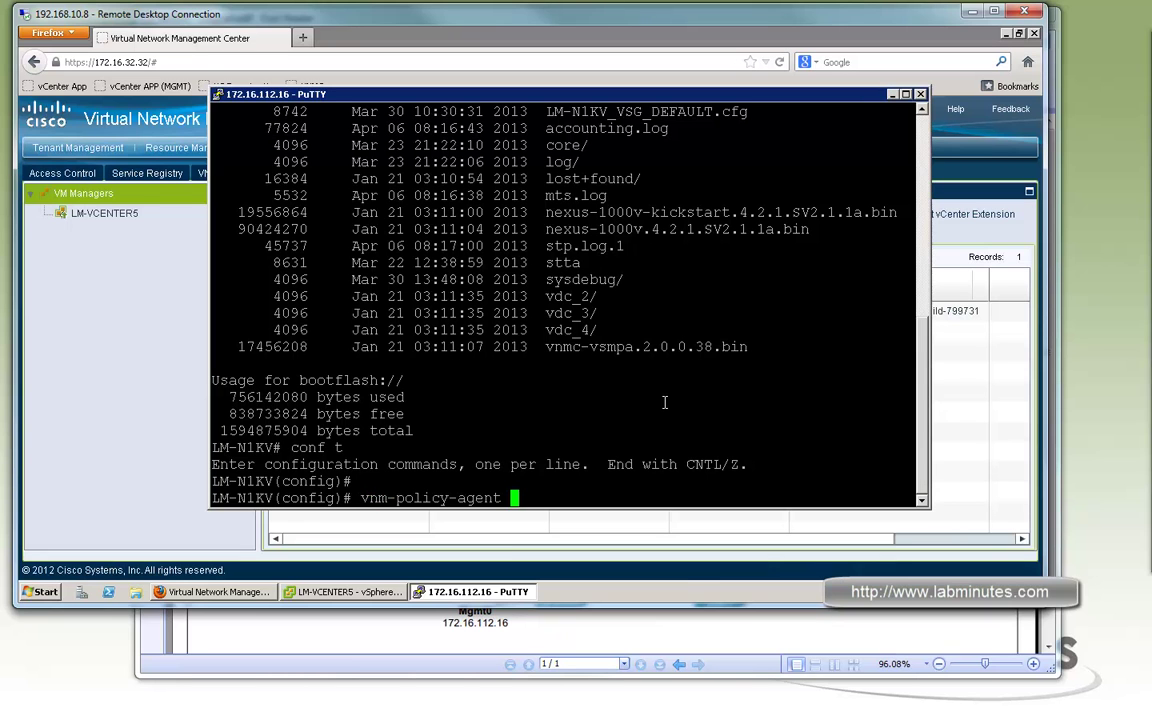
pyautogui.press('Return')
pyautogui.write('?')
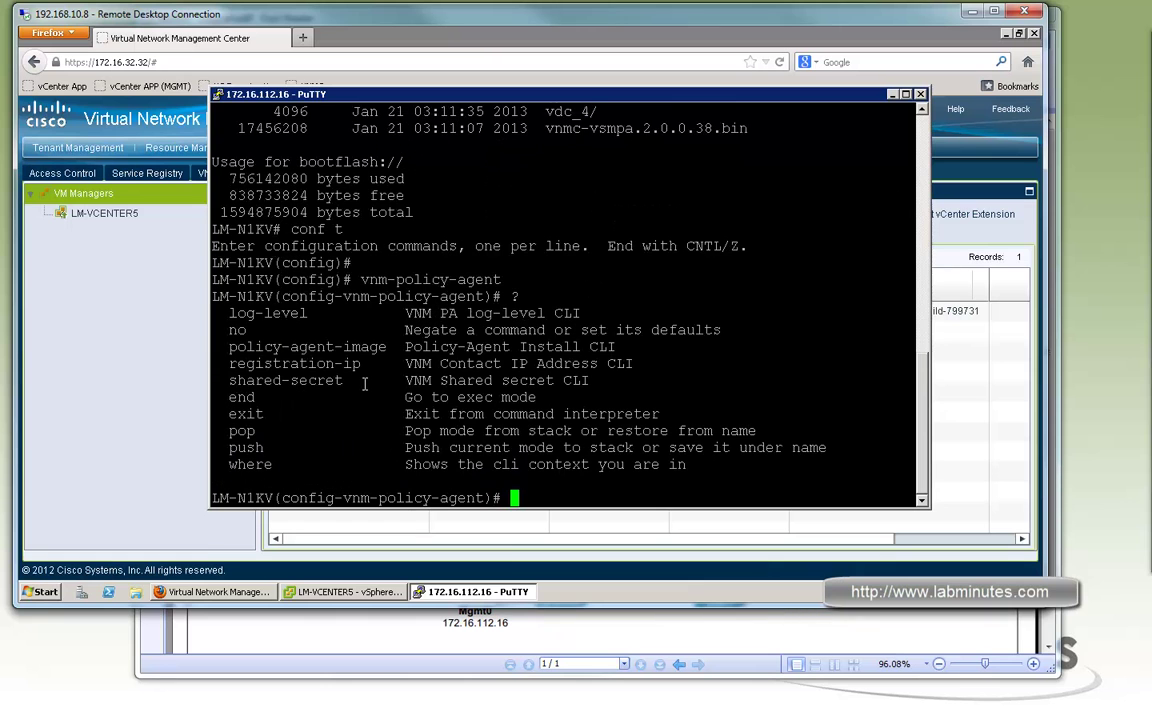
pyautogui.moveTo(237, 364); pyautogui.dragTo(573, 366)
pyautogui.write('registration-ip 172.16.32.32')
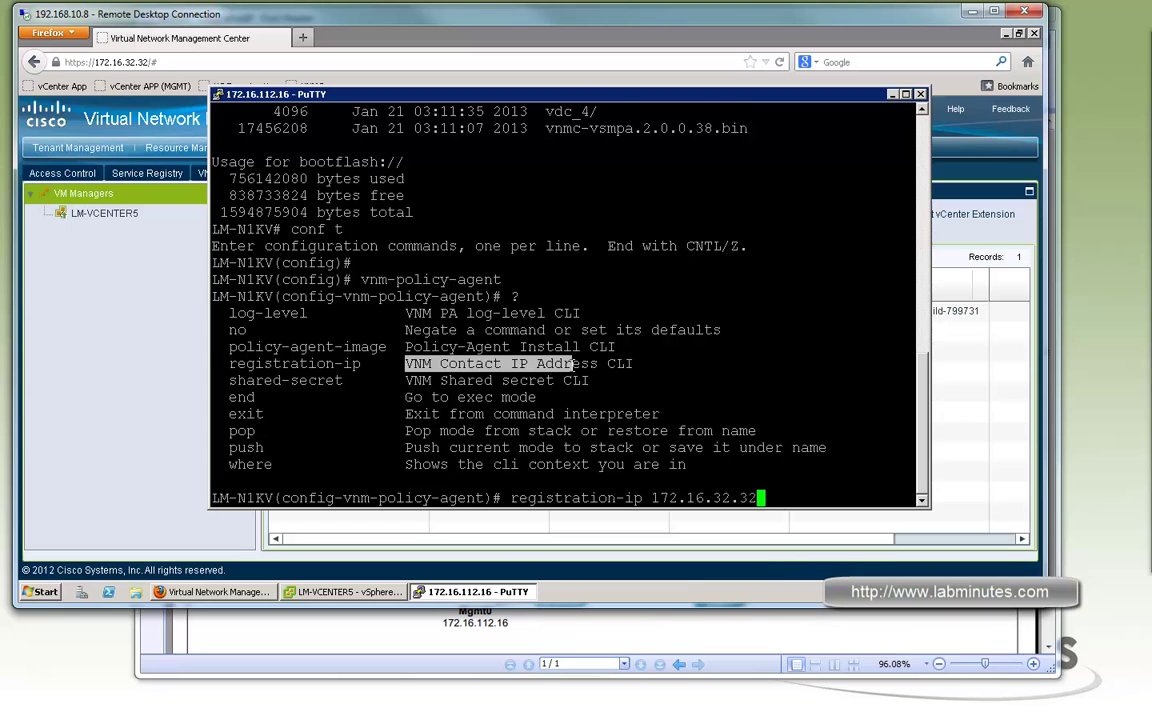
pyautogui.press('Return')
# Set the policy agent's shared secret
pyautogui.click(258, 347)
pyautogui.doubleClick(285, 363)
pyautogui.click(285, 363)
pyautogui.press('Tab')
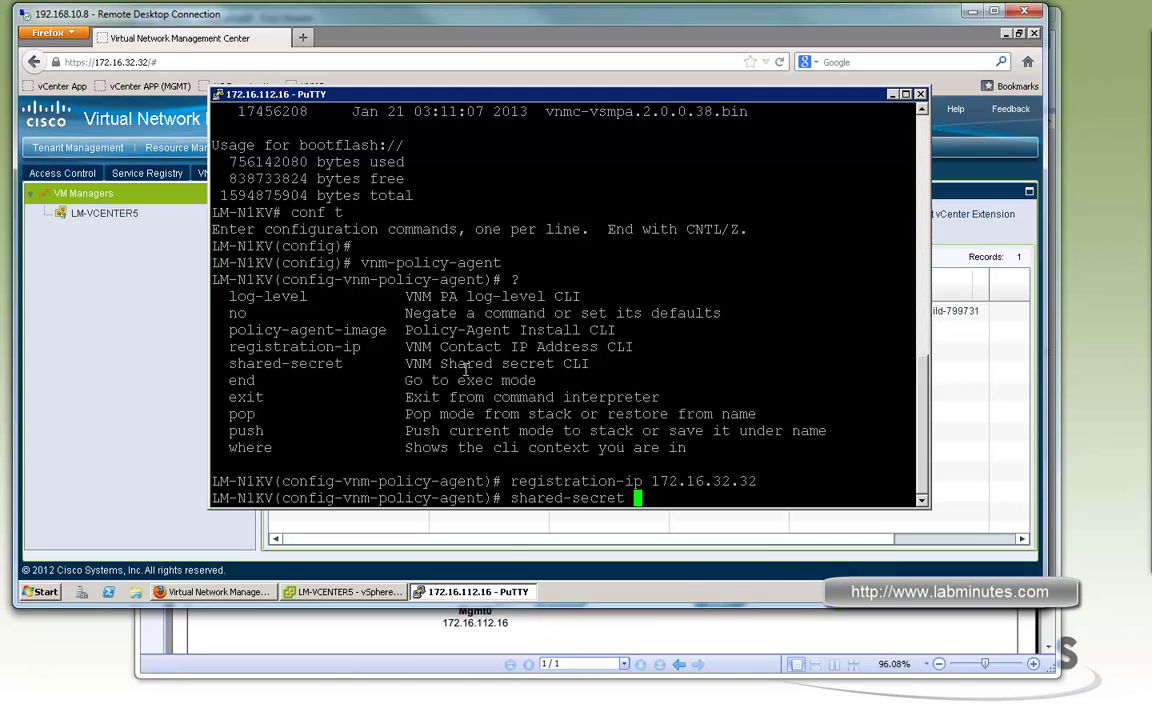
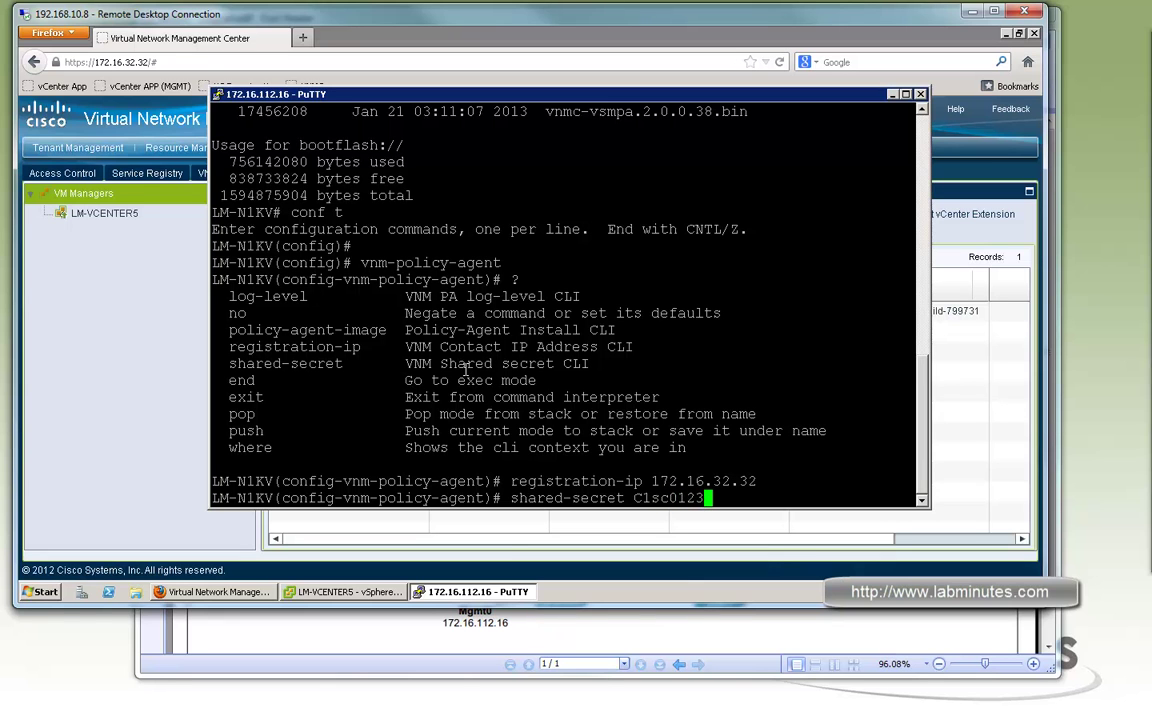
pyautogui.press('Return')
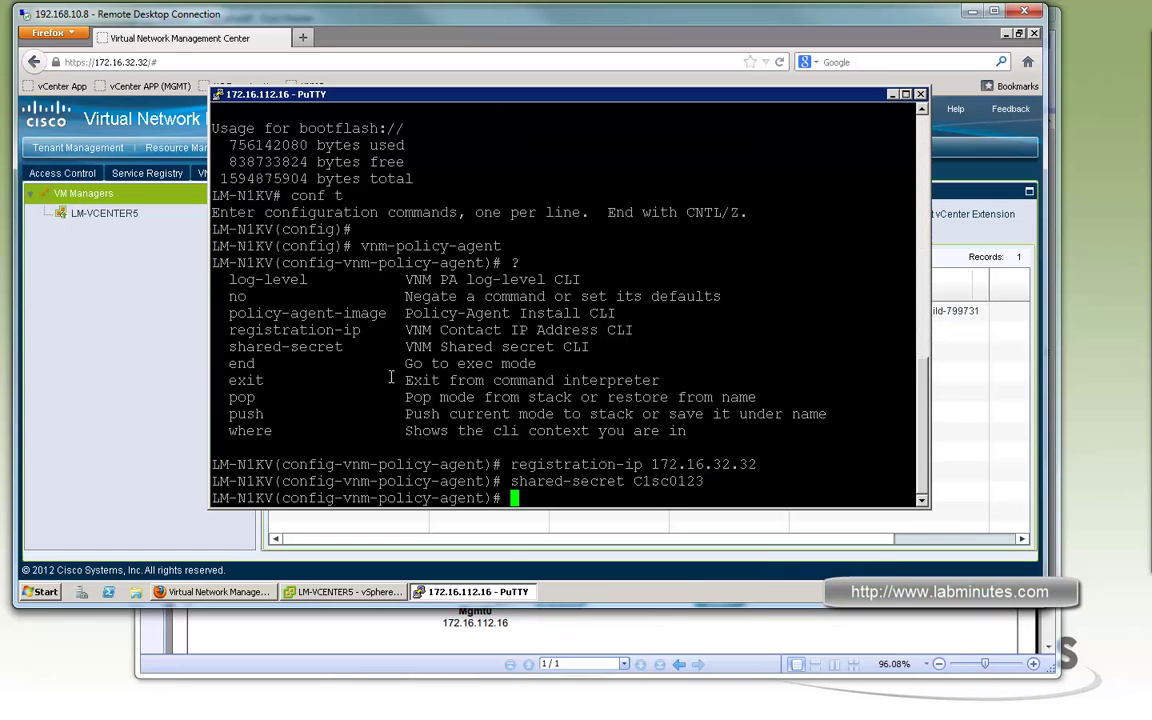
# Set the policy agent image to vnmc-vsmpa.2.0.0.38.bin
pyautogui.moveTo(378, 313)
pyautogui.mouseDown()
pyautogui.moveTo(218, 313)
pyautogui.moveTo(370, 316)
pyautogui.mouseUp()
pyautogui.click(368, 316)
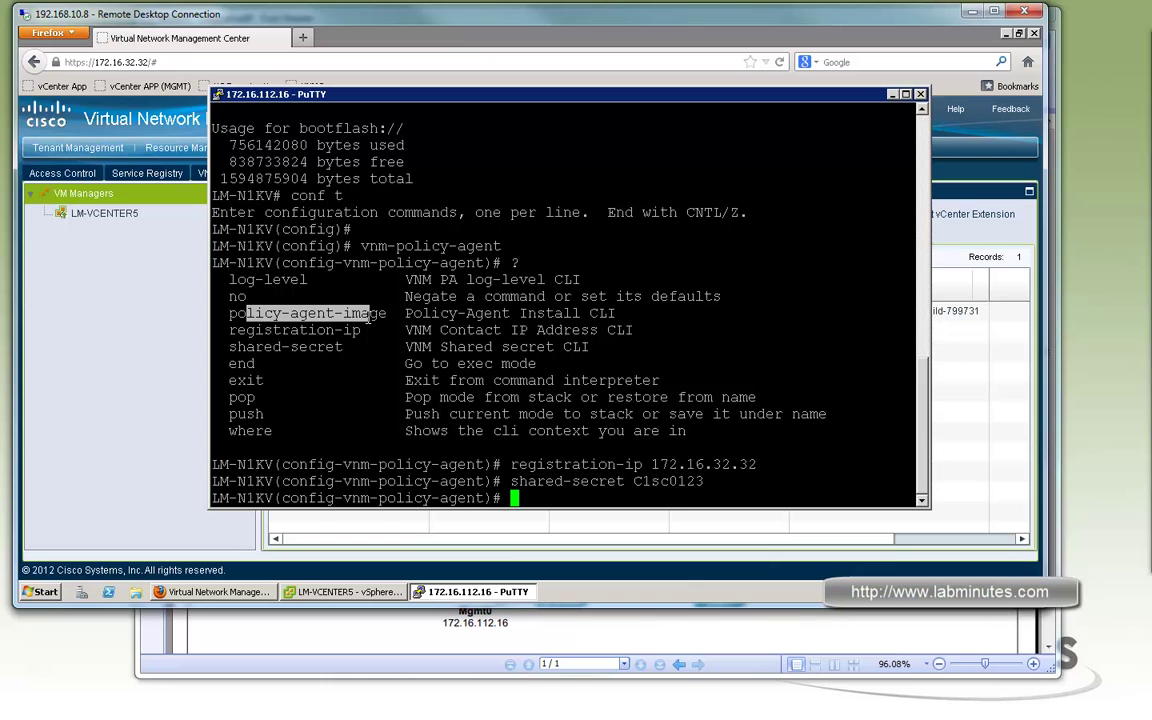
pyautogui.write('policy-agent-image')
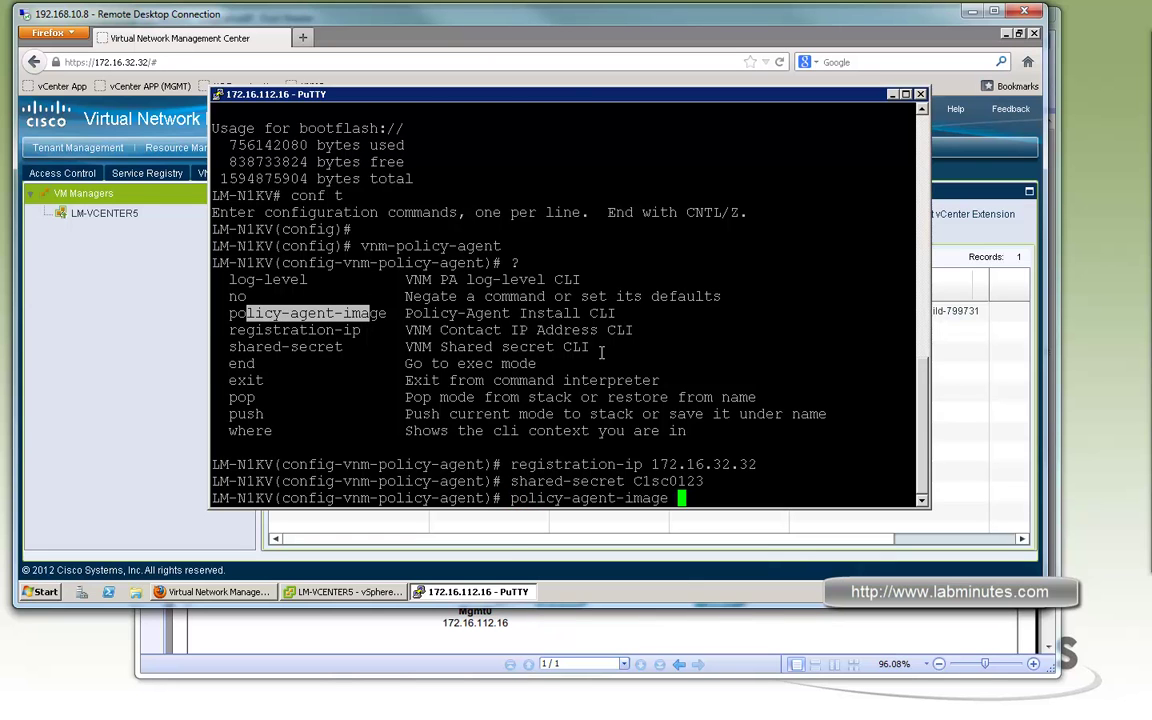
pyautogui.scroll(4, 595, 338)
pyautogui.moveTo(748, 297); pyautogui.dragTo(548, 296)
pyautogui.rightClick(640, 304)
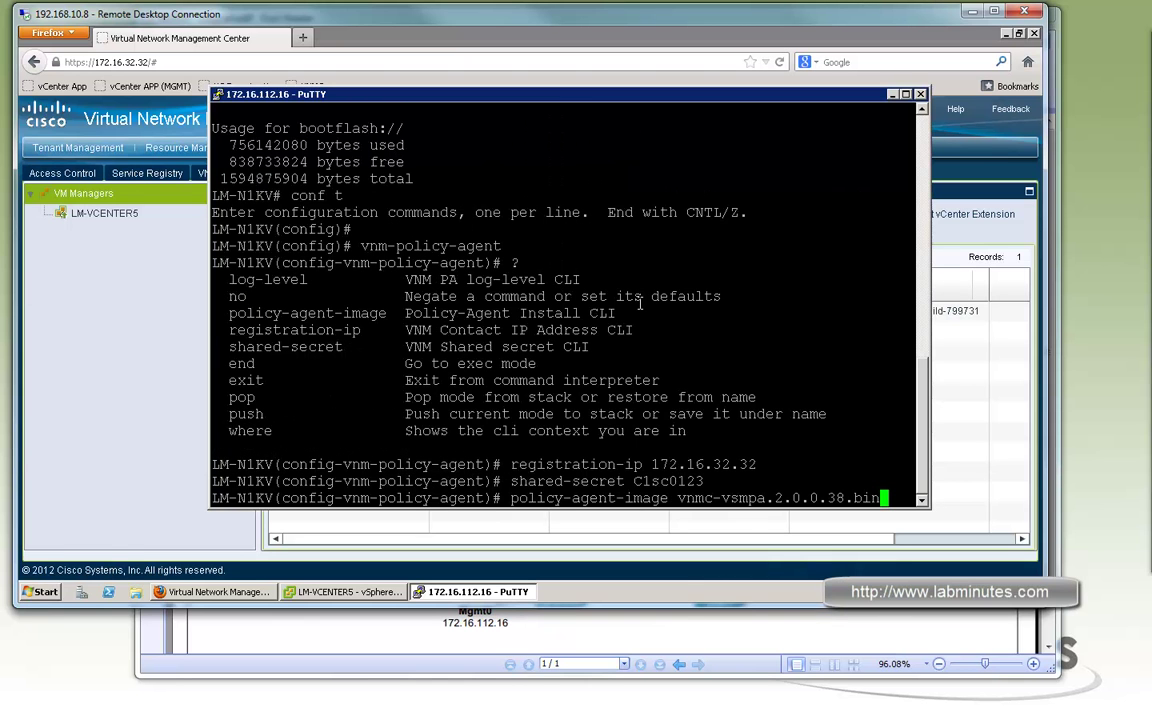
pyautogui.press('Return')
# Exit policy agent mode and confirm with sh vnm-pa stat that it's Installed Successfully
pyautogui.press('Return')
pyautogui.press('Return')
pyautogui.press('Return')
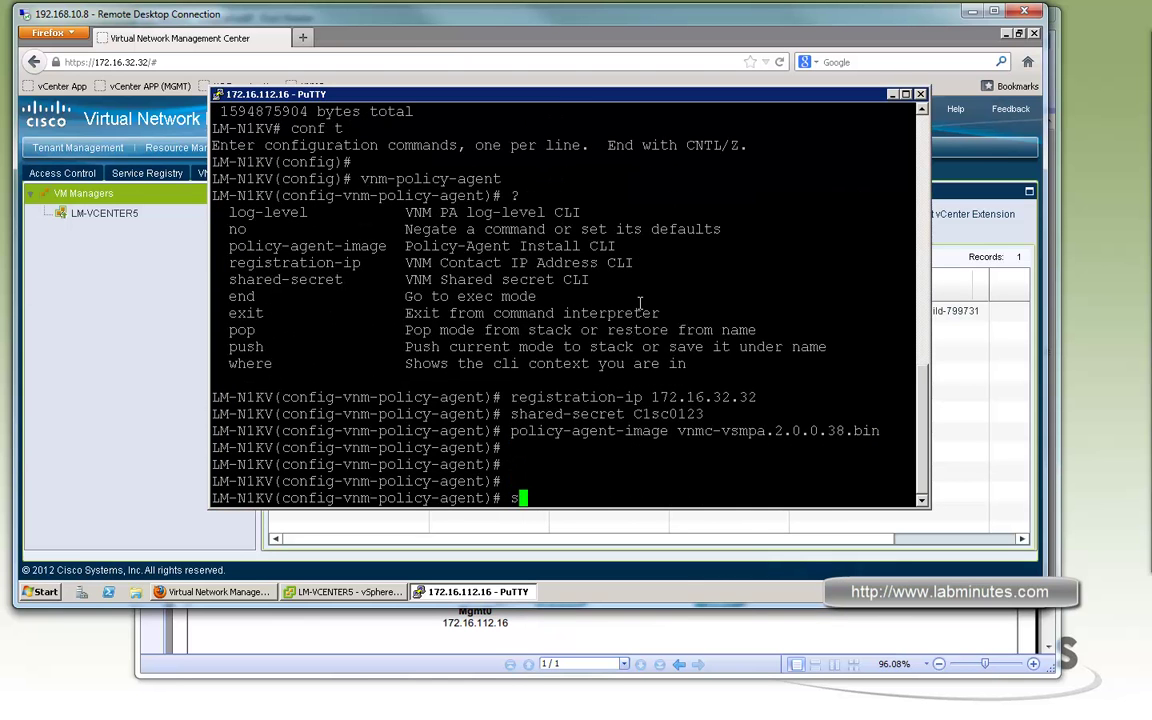
pyautogui.write('sh vnm-pa')
pyautogui.press('BackSpace')
pyautogui.press('BackSpace')
pyautogui.press('BackSpace')
pyautogui.press('BackSpace')
pyautogui.press('BackSpace')
pyautogui.press('BackSpace')
pyautogui.press('BackSpace')
pyautogui.press('BackSpace')
pyautogui.press('BackSpace')
pyautogui.press('BackSpace')
pyautogui.write('exi')
pyautogui.press('Return')
pyautogui.write('sh')
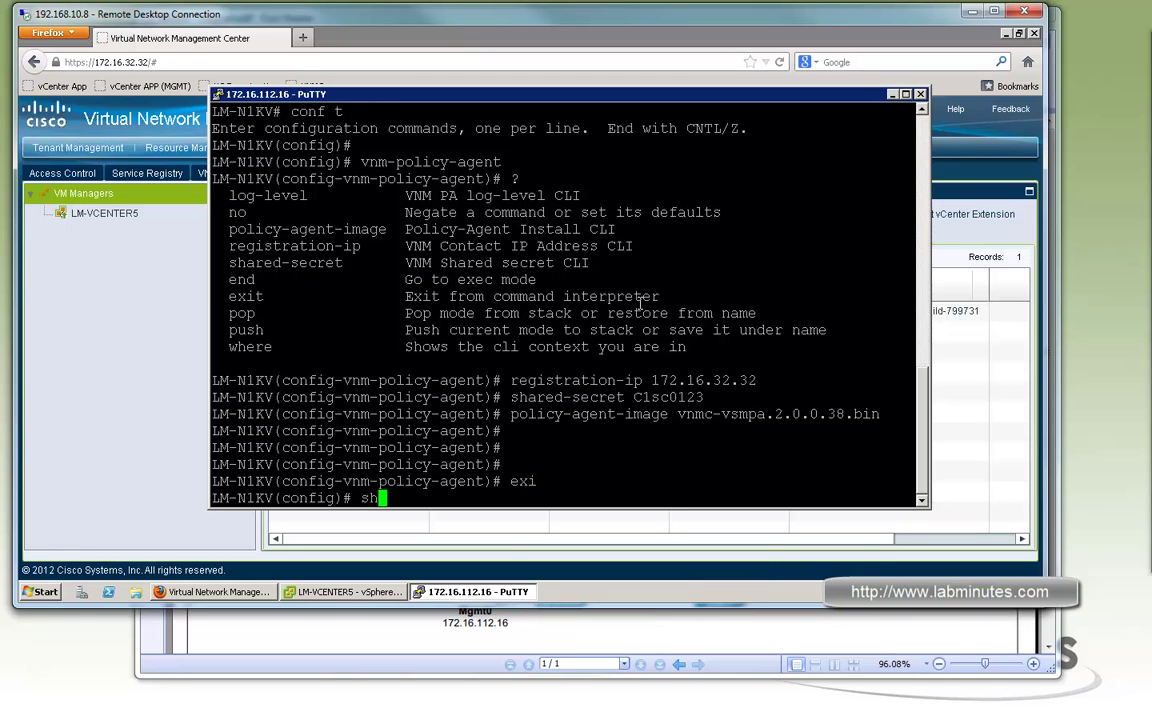
pyautogui.write(' vnm-pa stat')
pyautogui.press('Return')
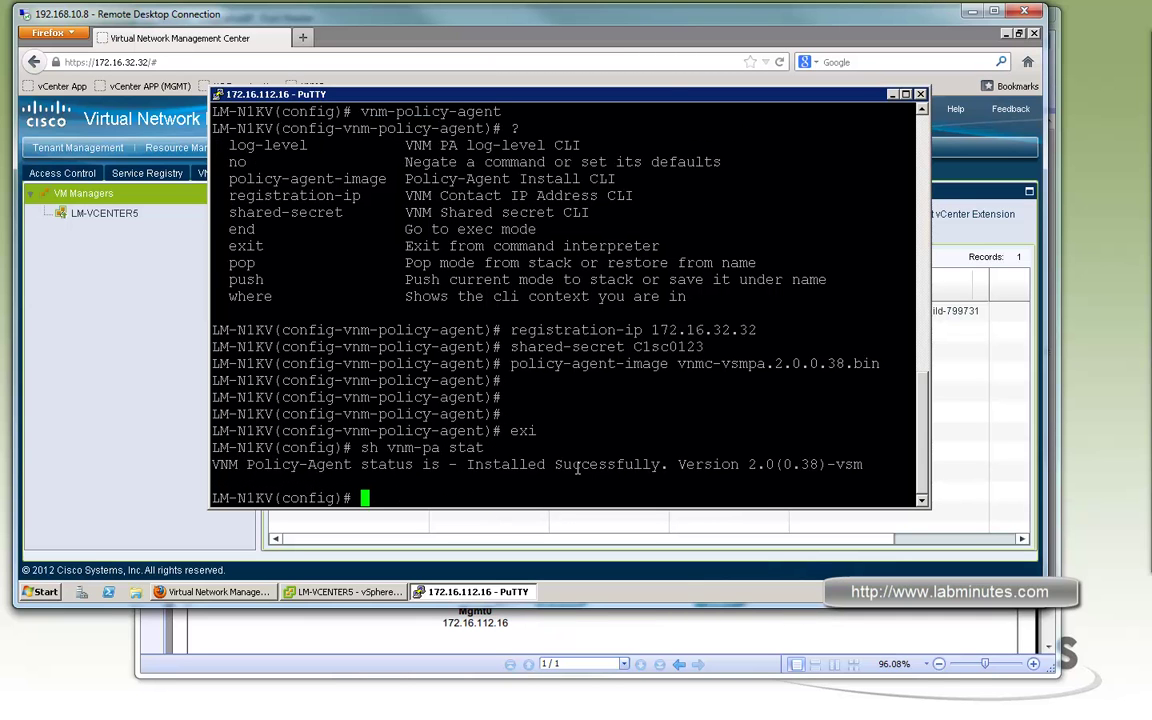
pyautogui.moveTo(466, 464); pyautogui.dragTo(812, 464)
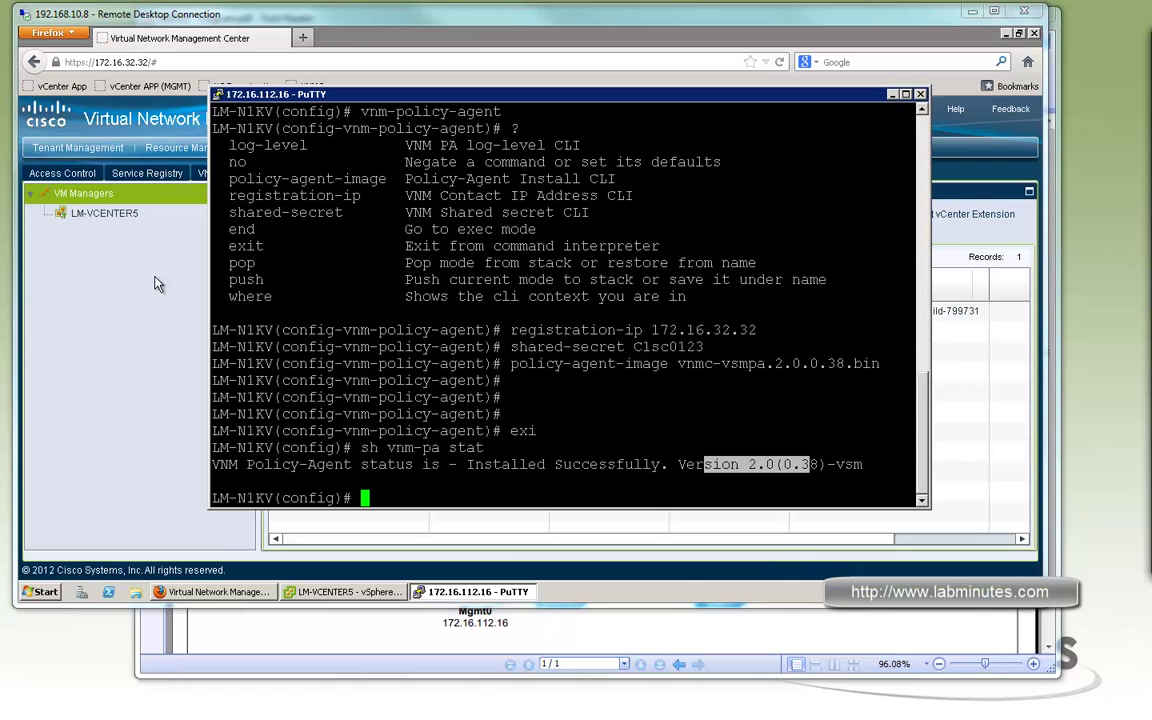
# Check that LM-N1KV appears among VNMC's registered service registry clients
pyautogui.click(190, 262)
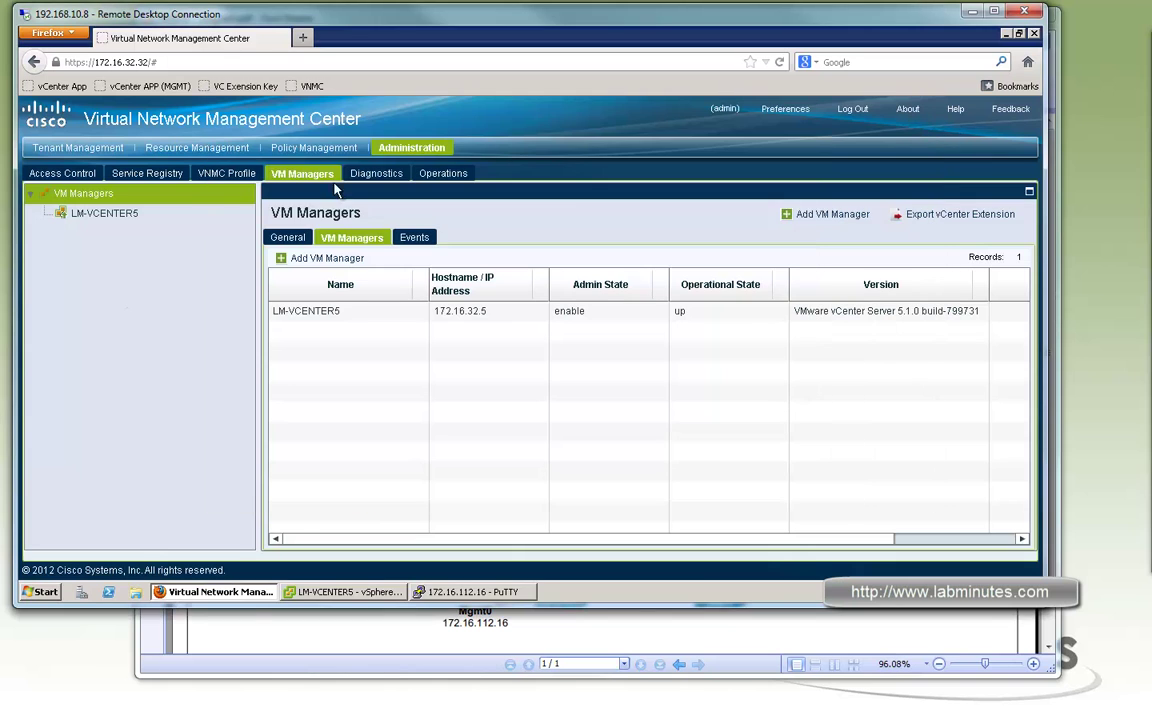
pyautogui.click(140, 172)
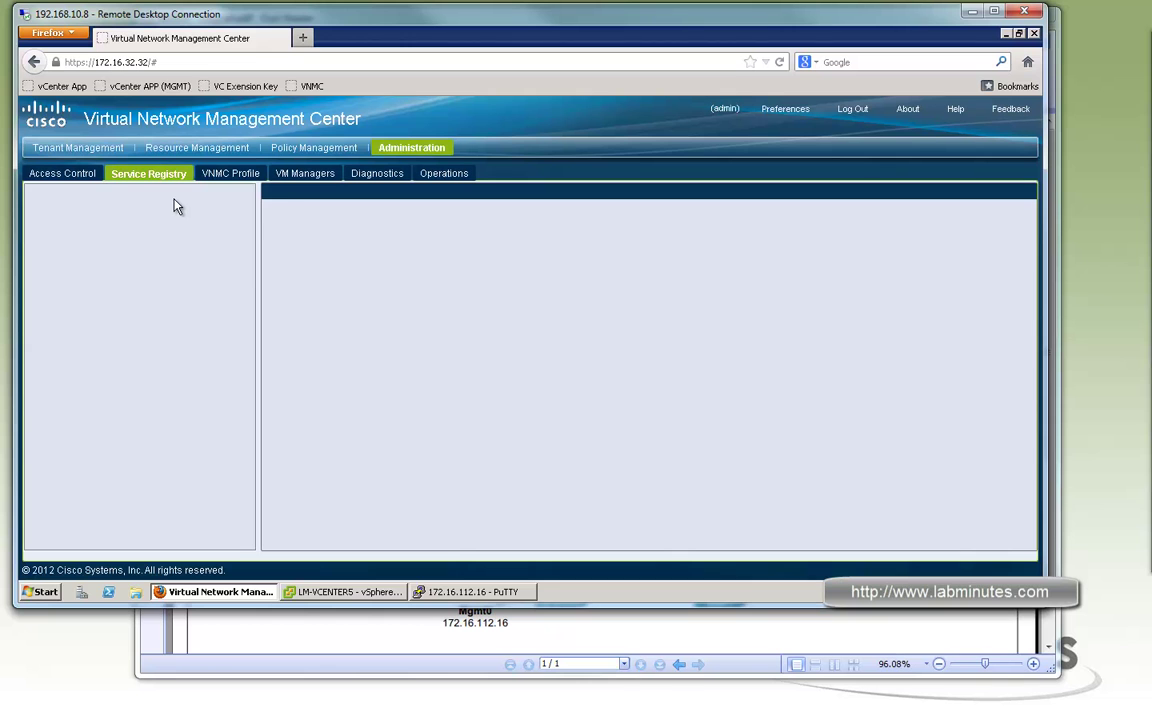
pyautogui.click(112, 276)
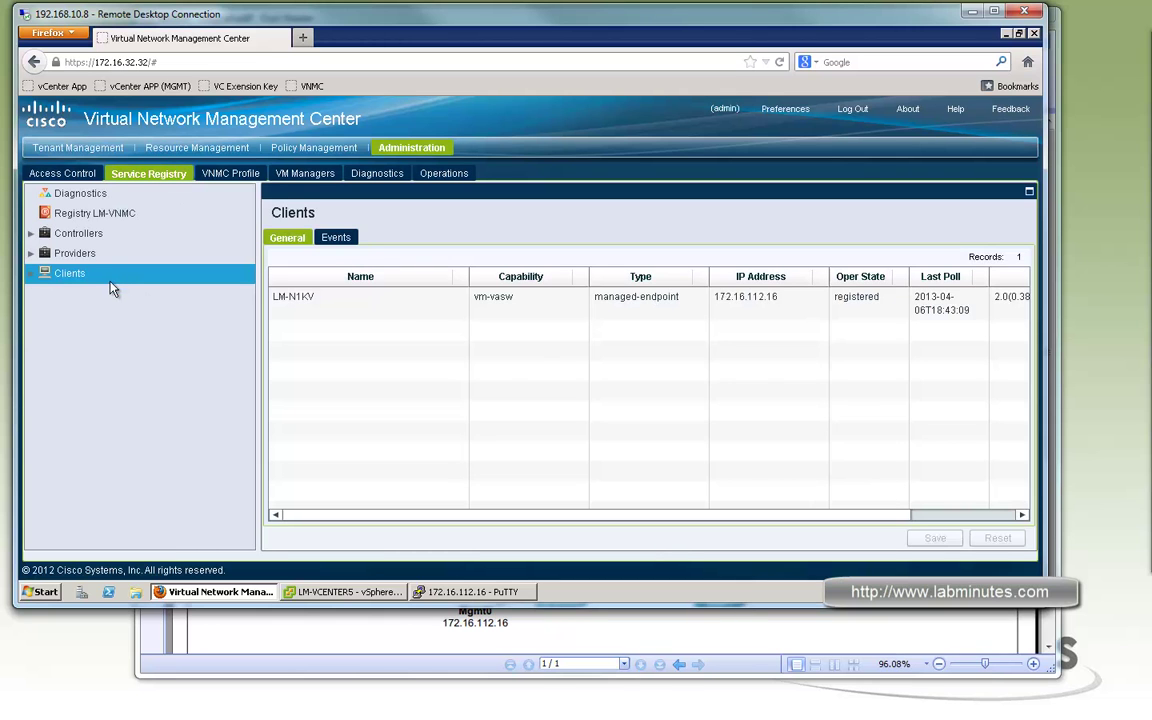
pyautogui.click(396, 300)
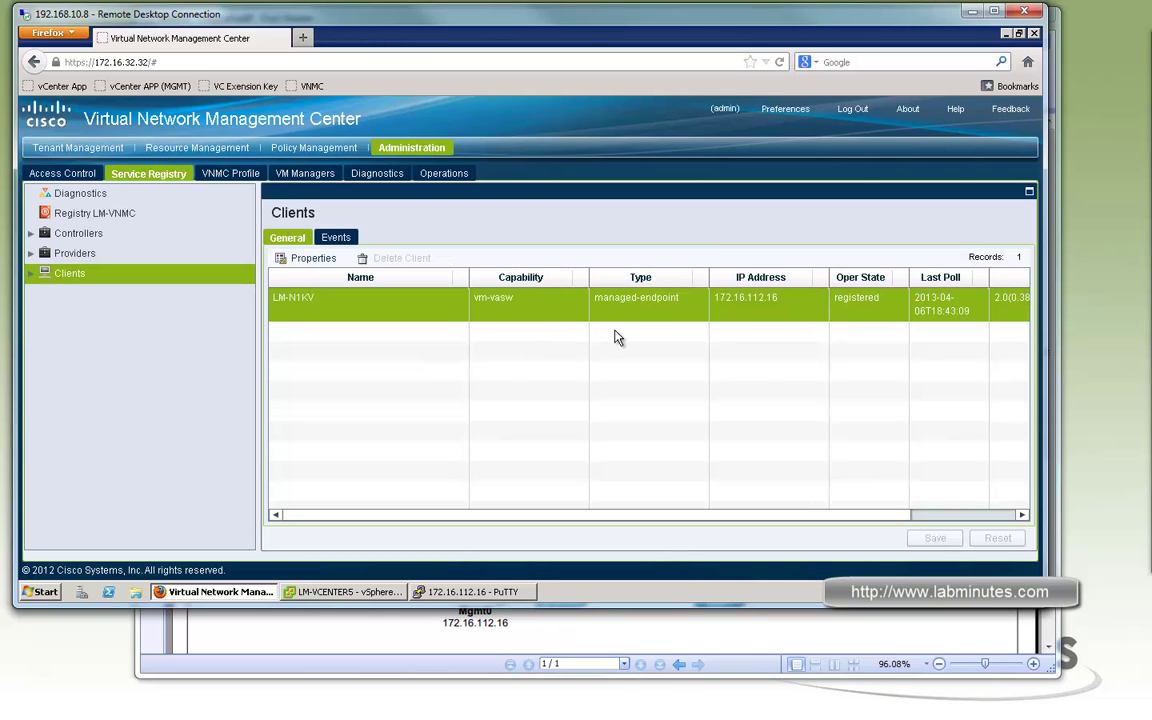
pyautogui.click(537, 317)
pyautogui.moveTo(784, 514); pyautogui.dragTo(846, 514)
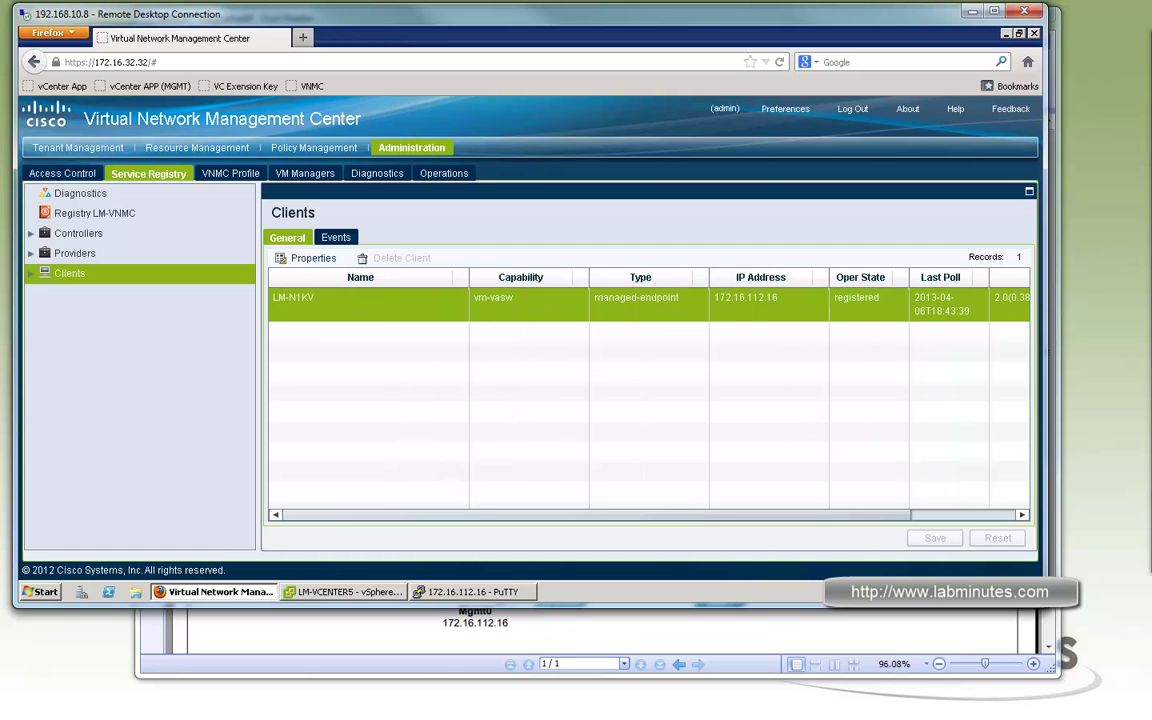
pyautogui.moveTo(646, 519); pyautogui.dragTo(437, 231)
# Confirm LM-N1KV at 172.16.112.16 is primary and reachable under Resources > All VSMs
pyautogui.click(198, 149)
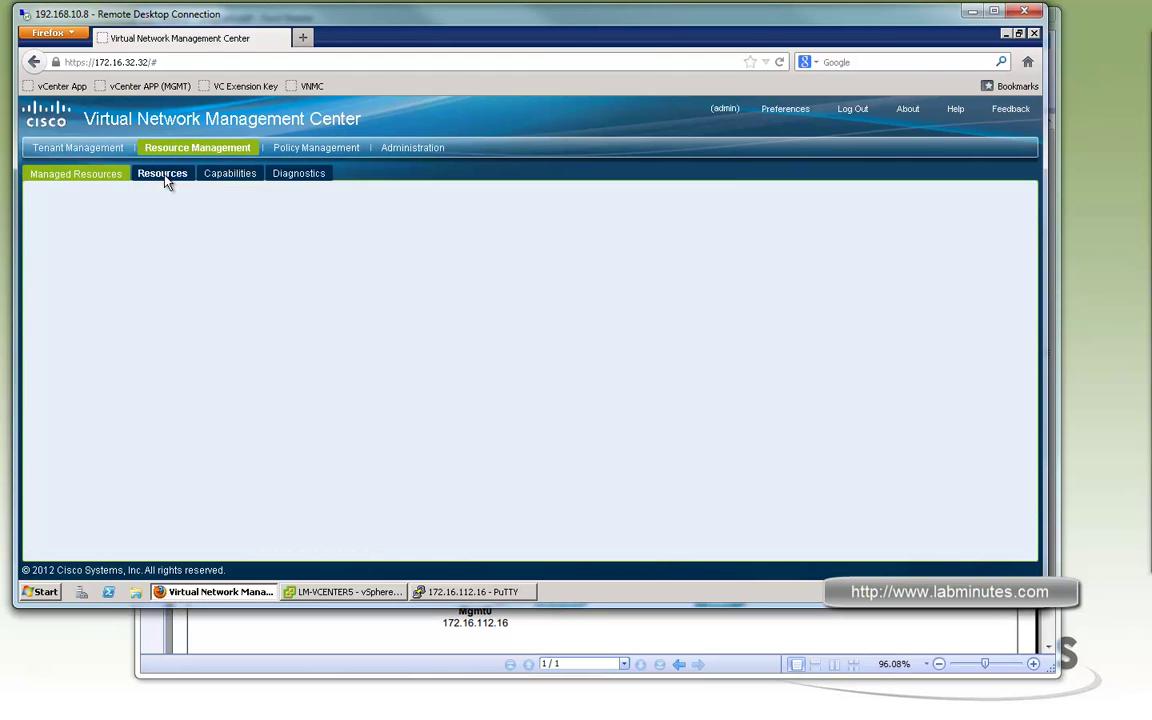
pyautogui.click(161, 173)
pyautogui.click(40, 544)
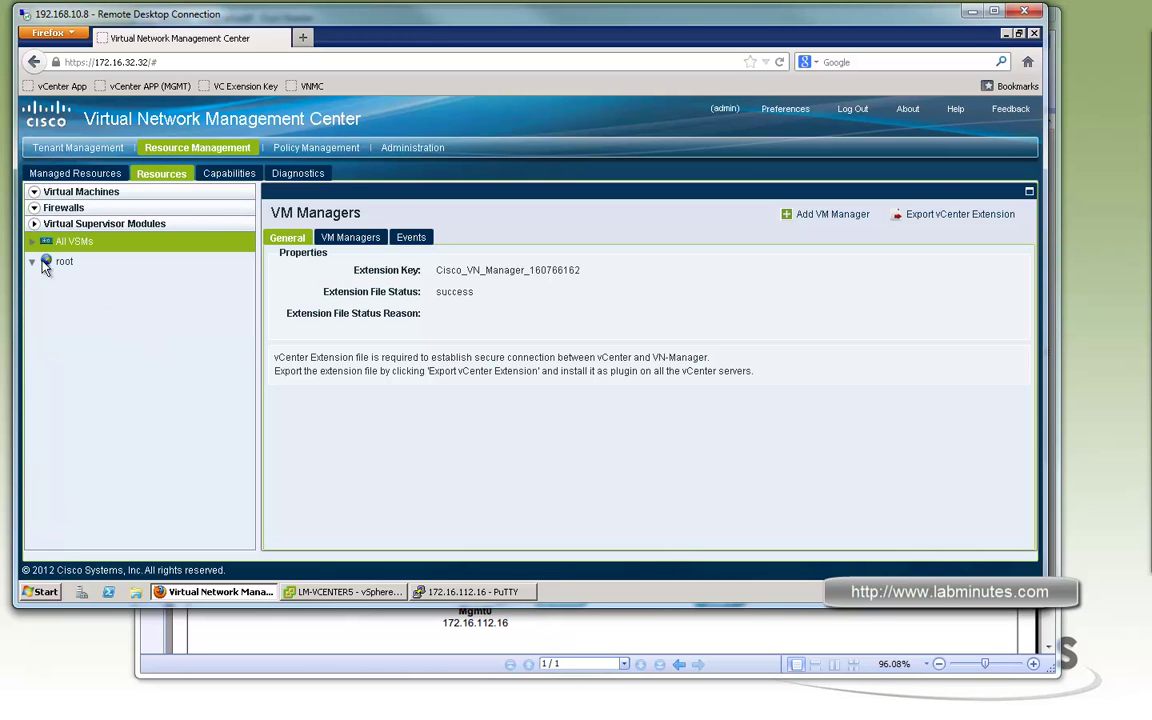
pyautogui.click(32, 241)
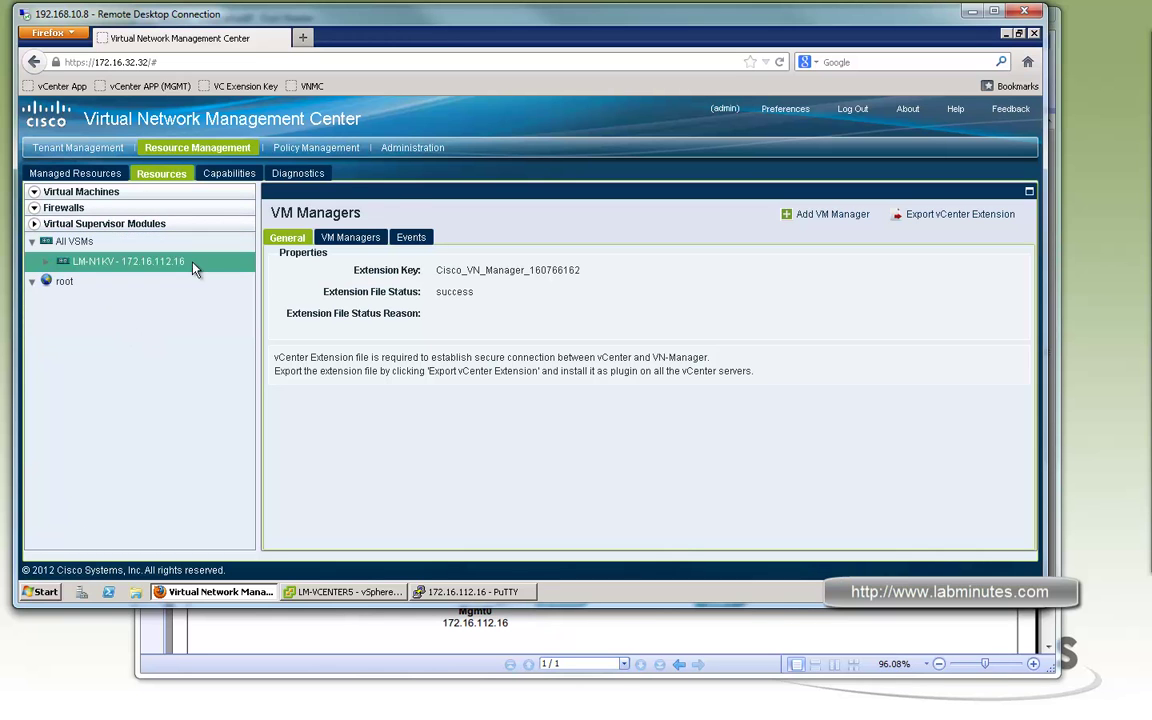
pyautogui.click(188, 262)
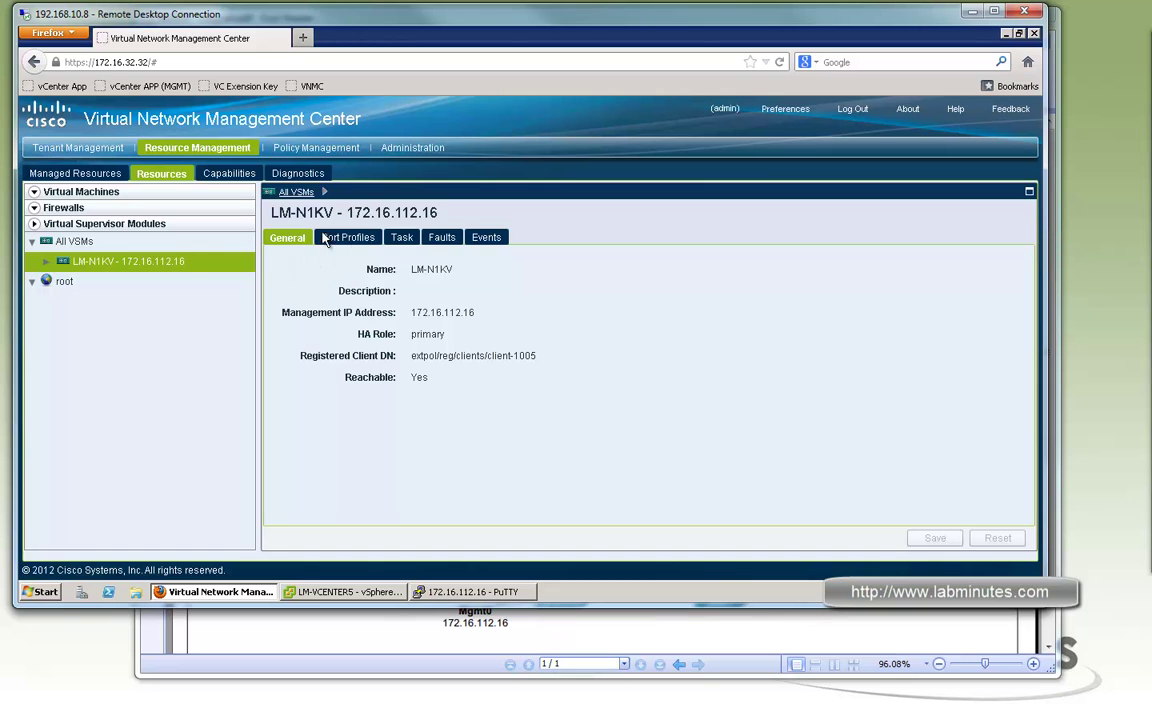
pyautogui.click(46, 261)
pyautogui.click(75, 242)
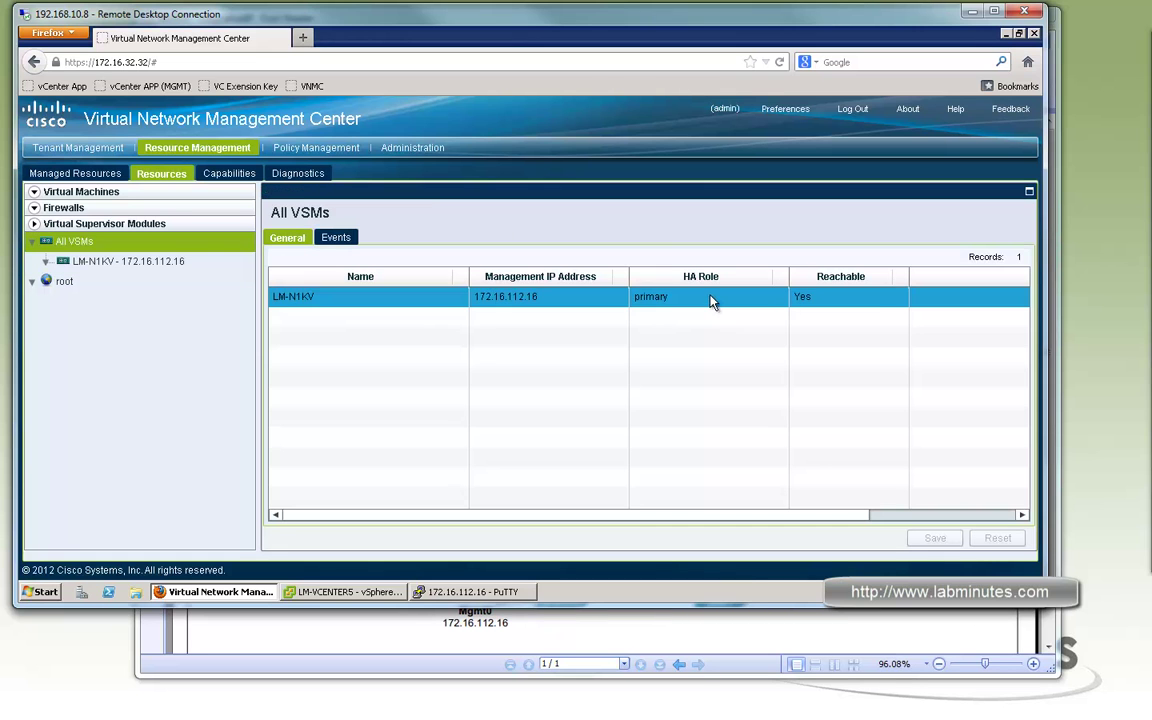
pyautogui.click(787, 300)
pyautogui.moveTo(797, 520); pyautogui.dragTo(1016, 512)
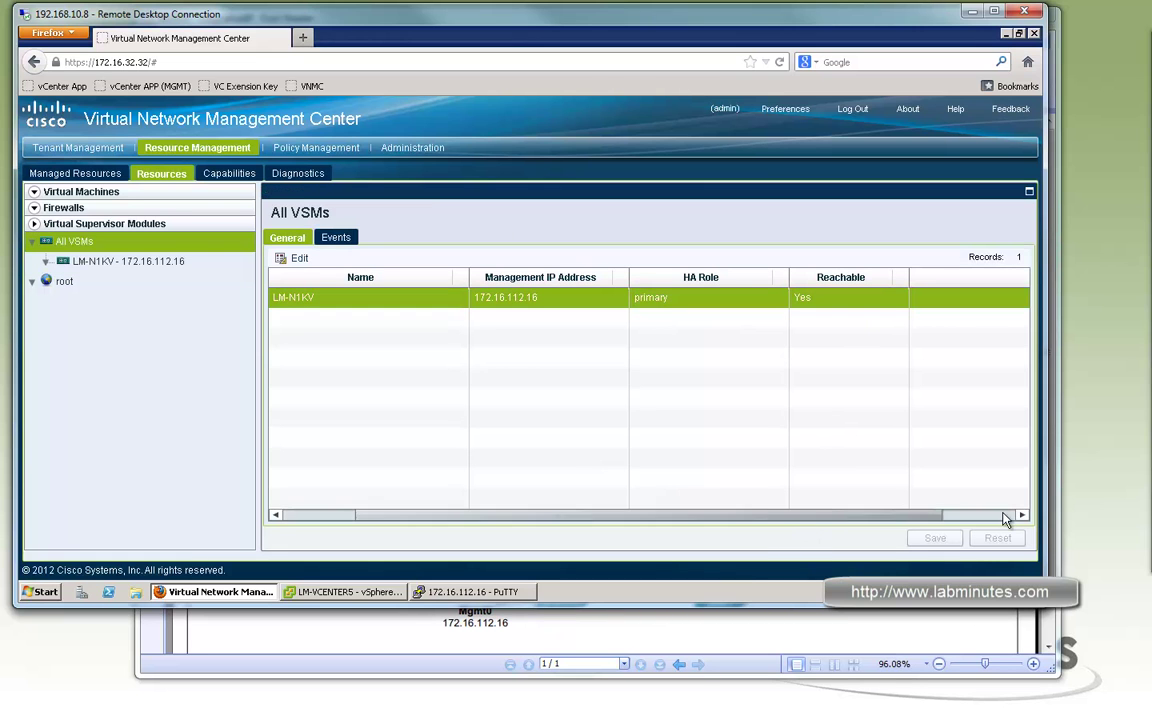
pyautogui.moveTo(663, 522); pyautogui.dragTo(476, 514)
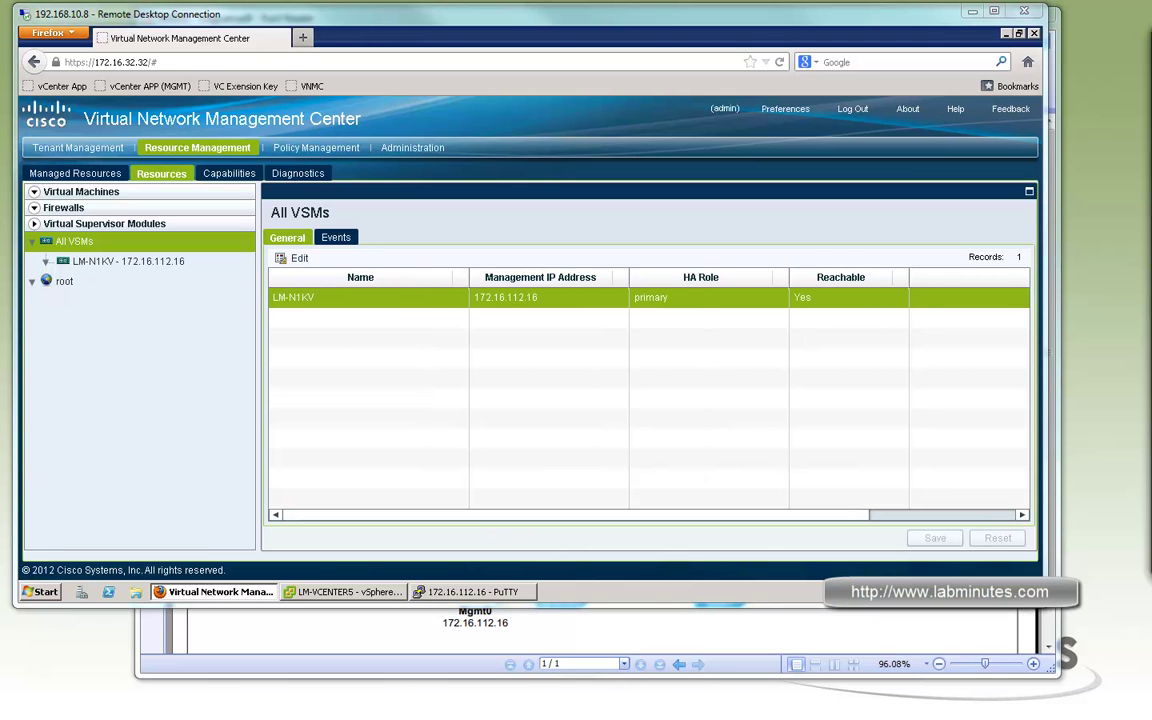
# Create tenant TENANT1 under root in Tenant Management
pyautogui.click(605, 632)
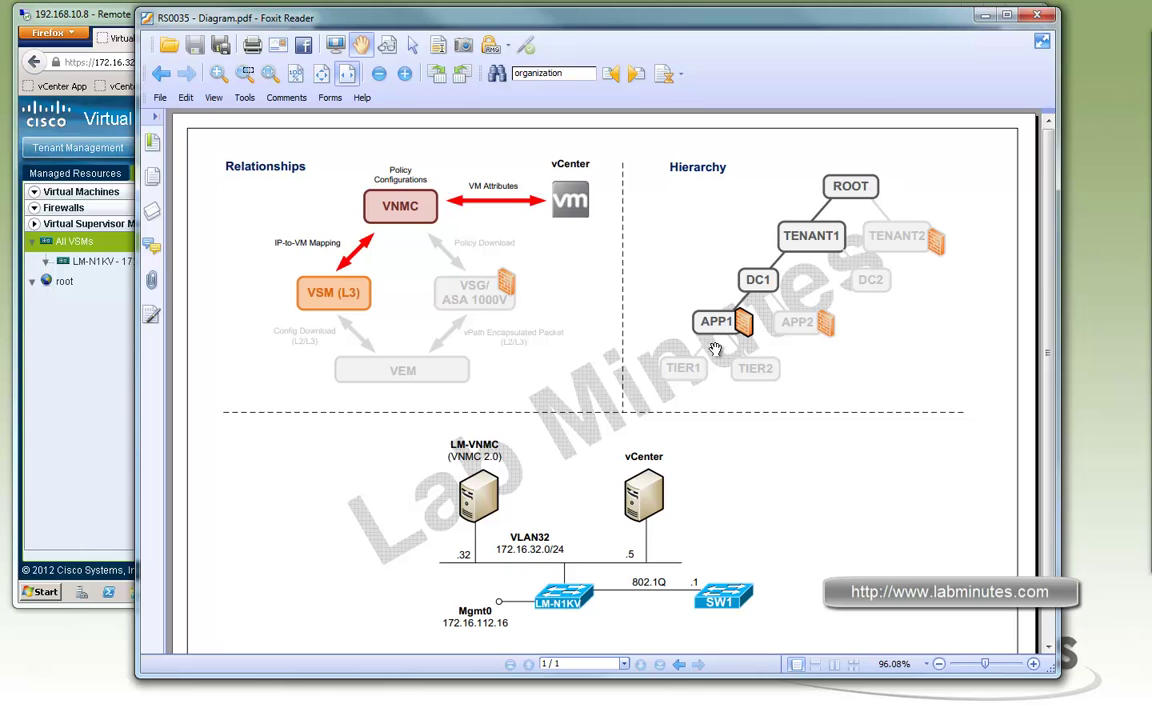
pyautogui.click(84, 342)
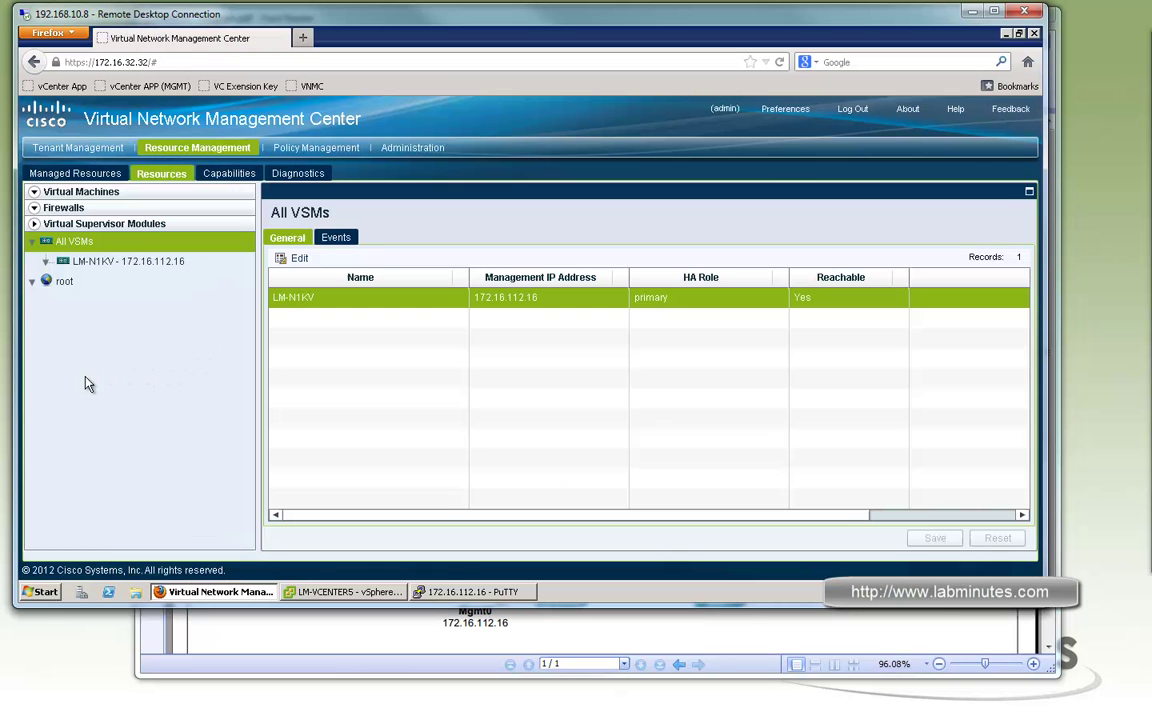
pyautogui.click(86, 150)
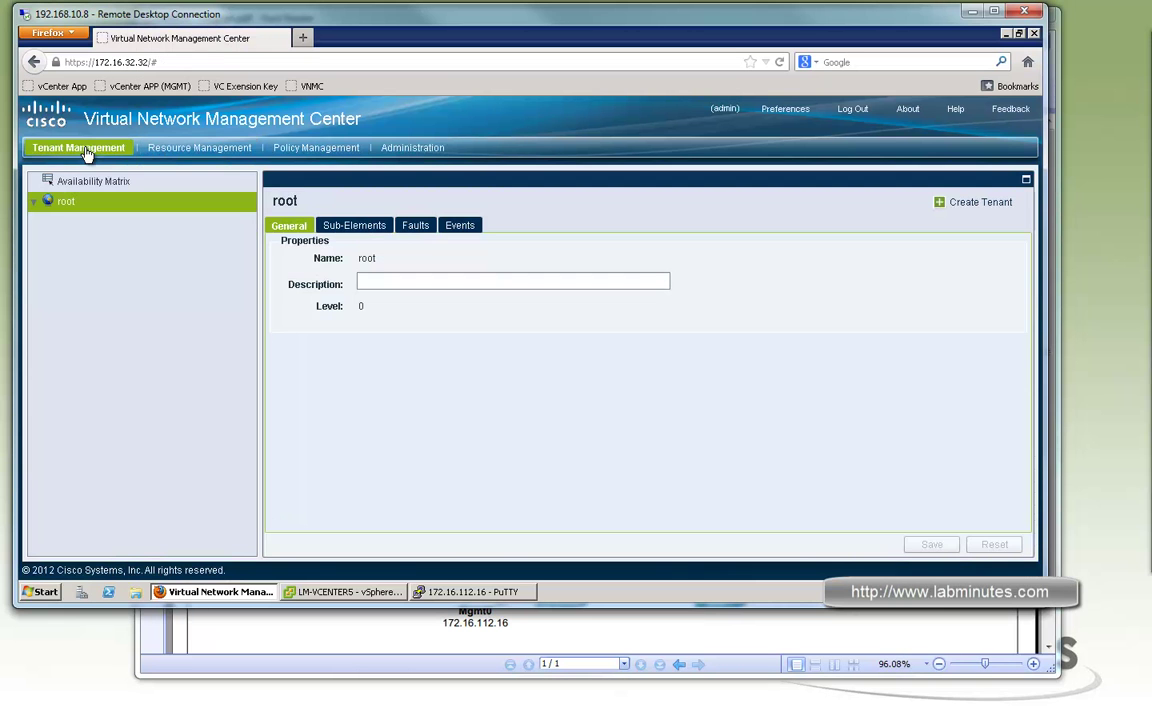
pyautogui.rightClick(66, 202)
pyautogui.click(75, 214)
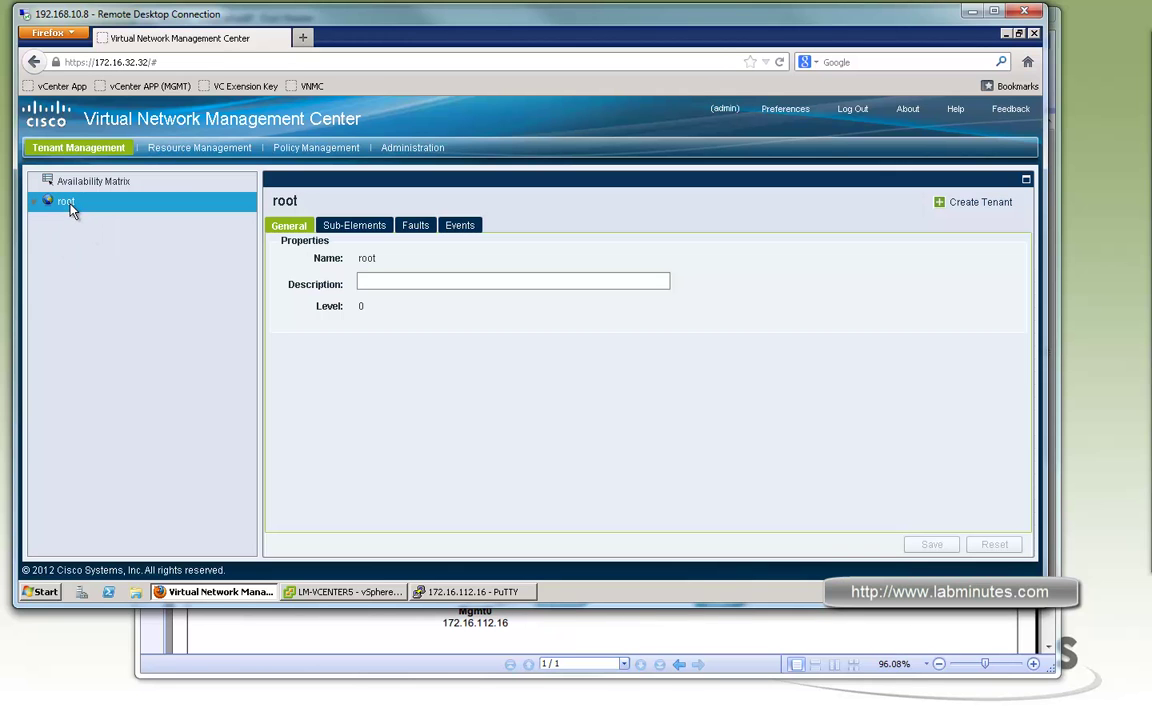
pyautogui.rightClick(72, 206)
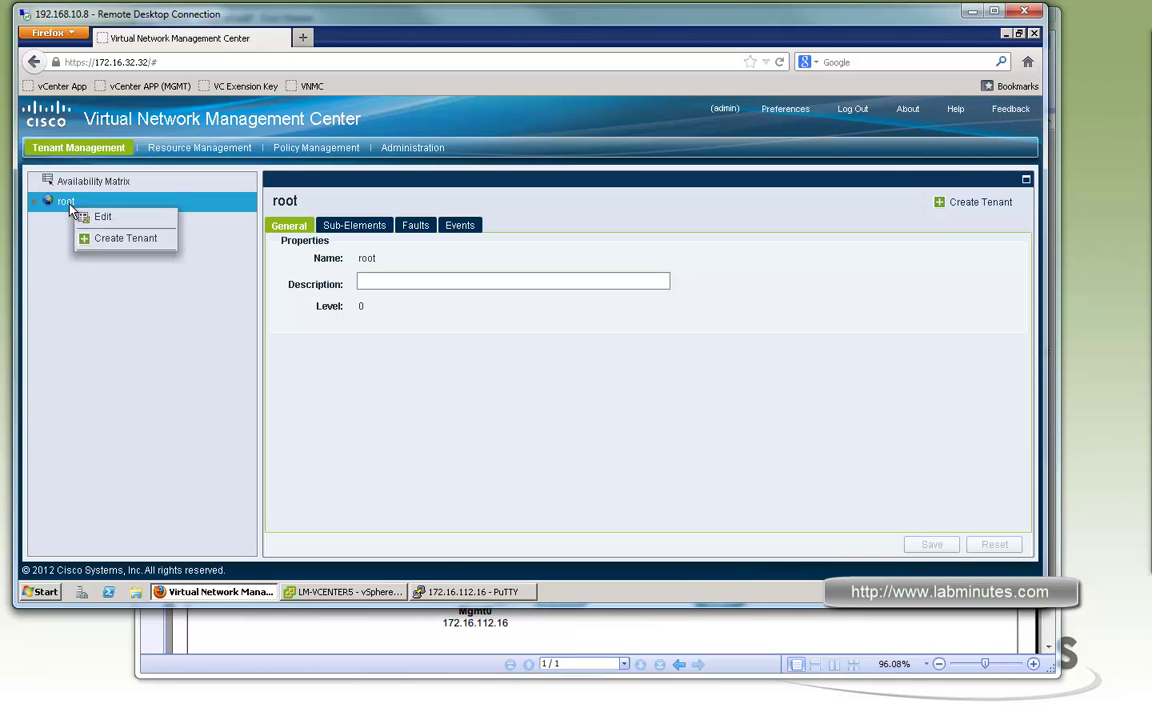
pyautogui.click(125, 240)
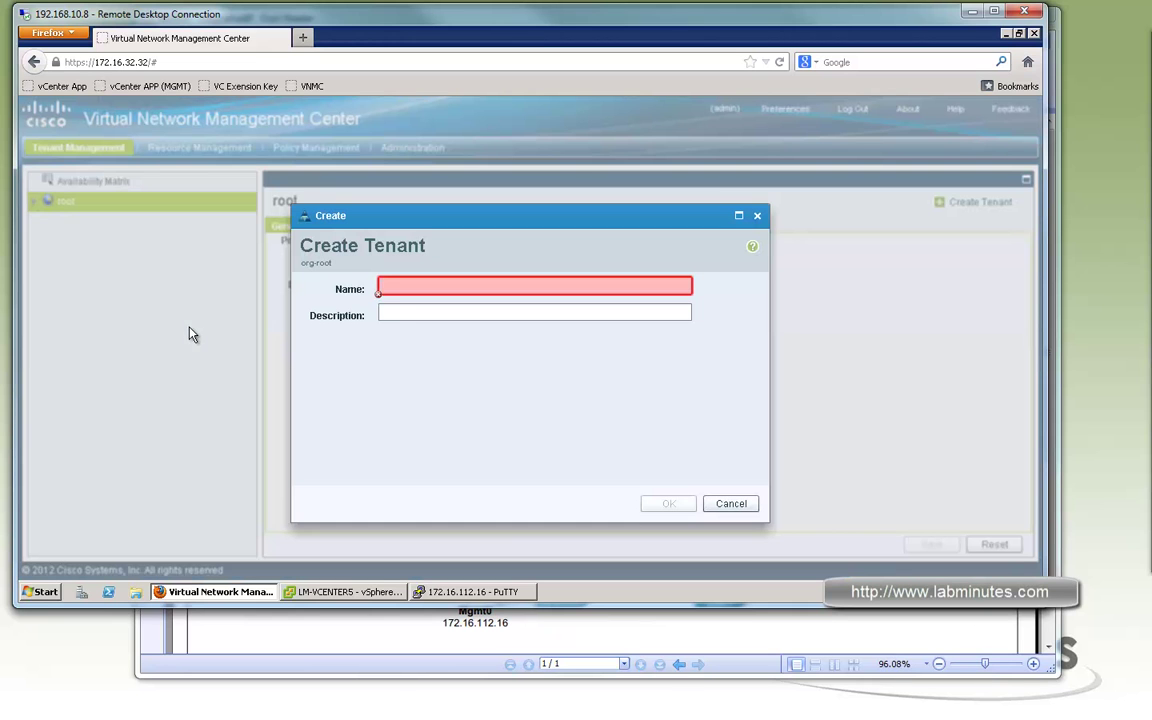
pyautogui.moveTo(408, 284)
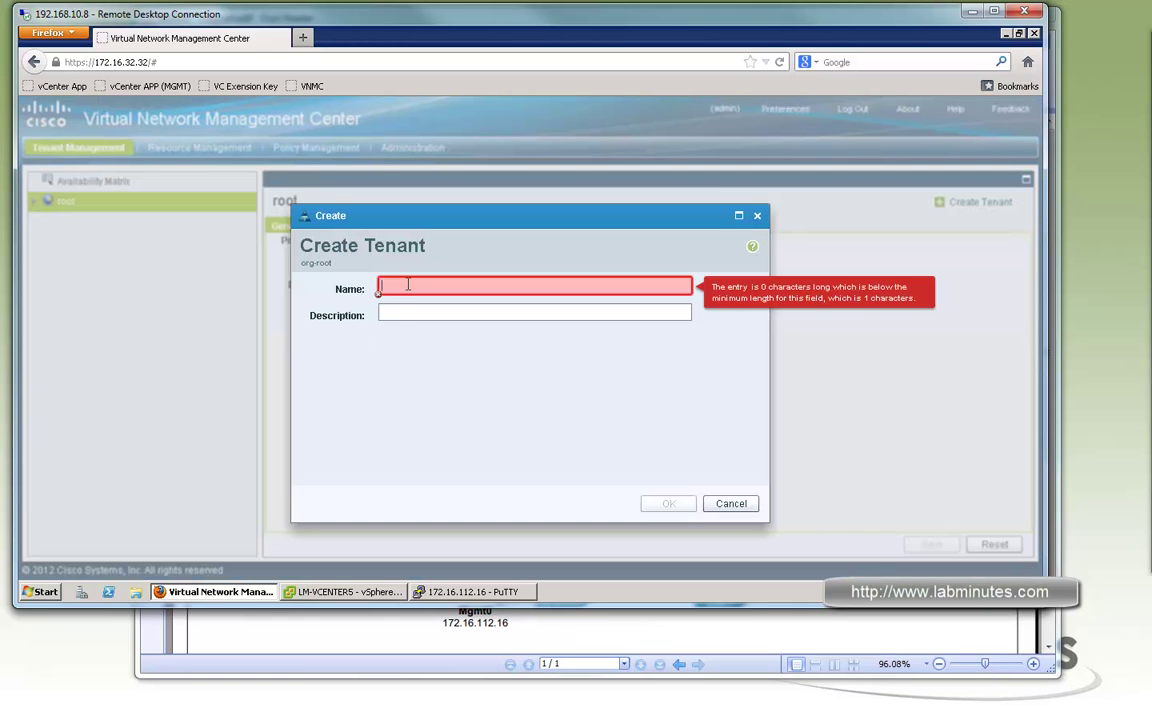
pyautogui.write('TENANT1')
pyautogui.click(667, 504)
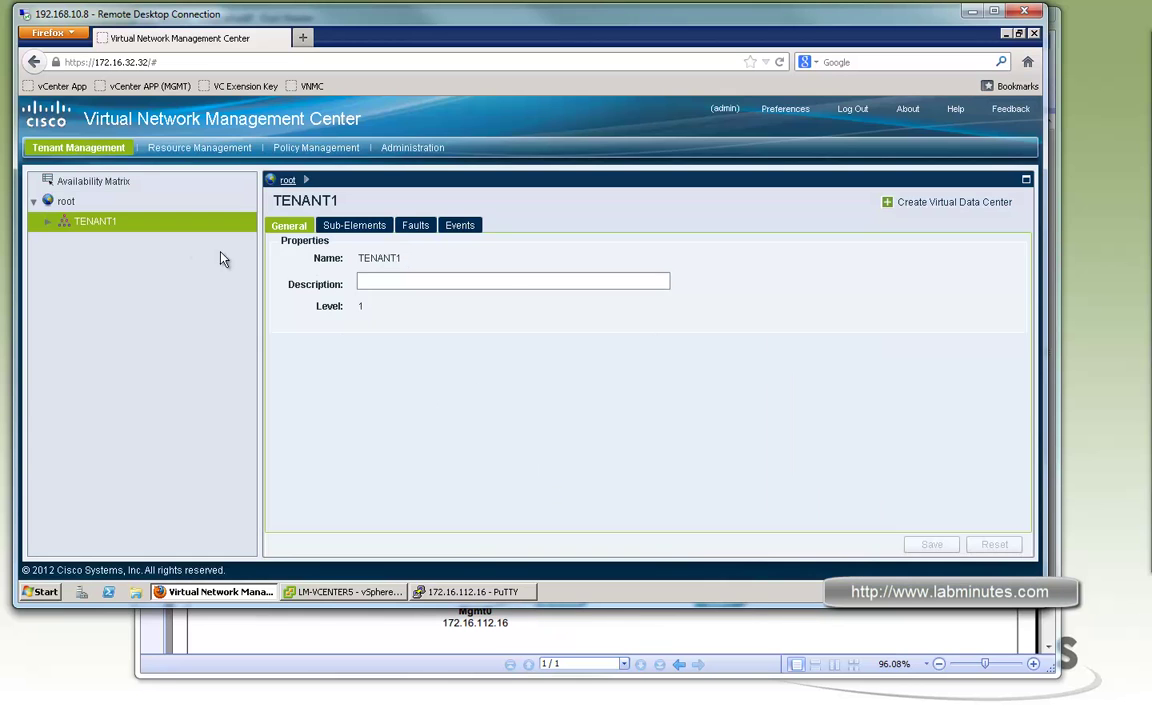
# Create virtual data center DC1 under TENANT1
pyautogui.click(44, 222)
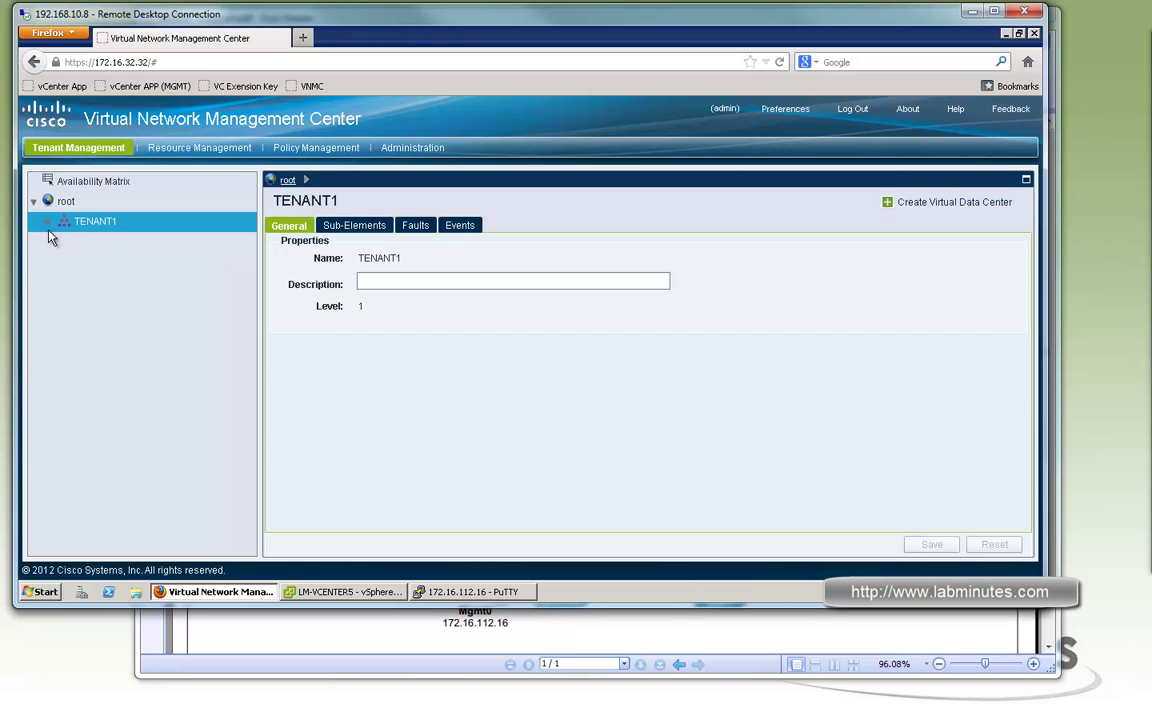
pyautogui.rightClick(86, 228)
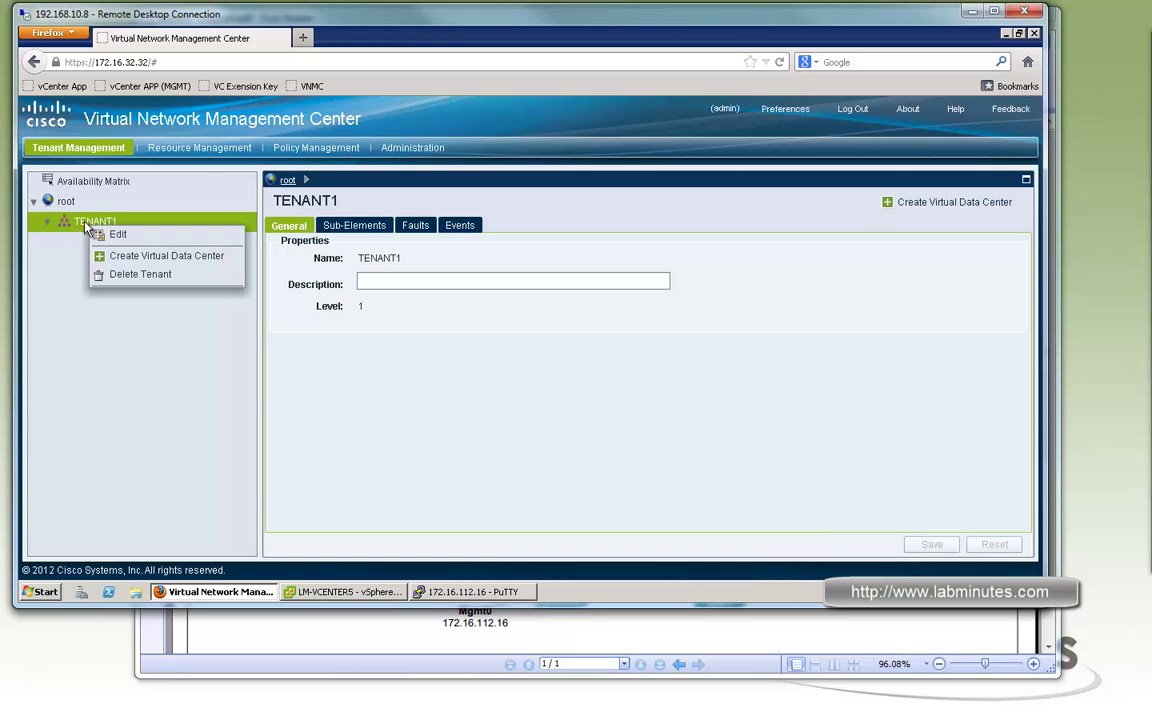
pyautogui.click(130, 259)
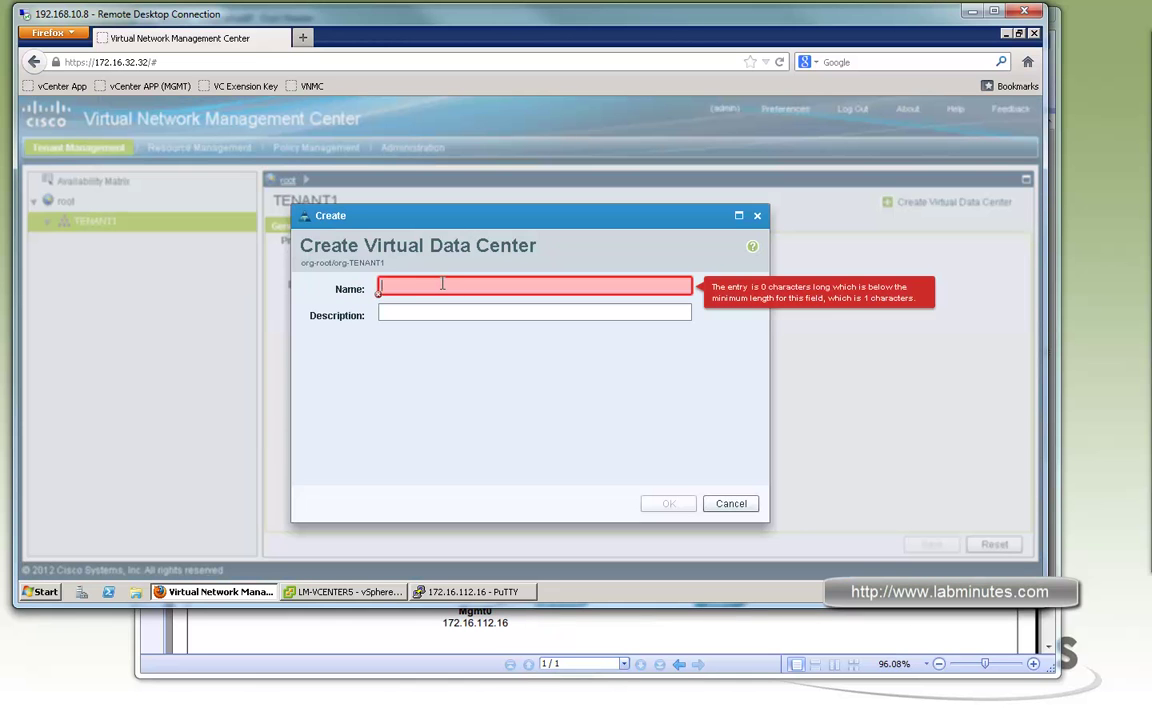
pyautogui.write('DC1')
pyautogui.click(669, 503)
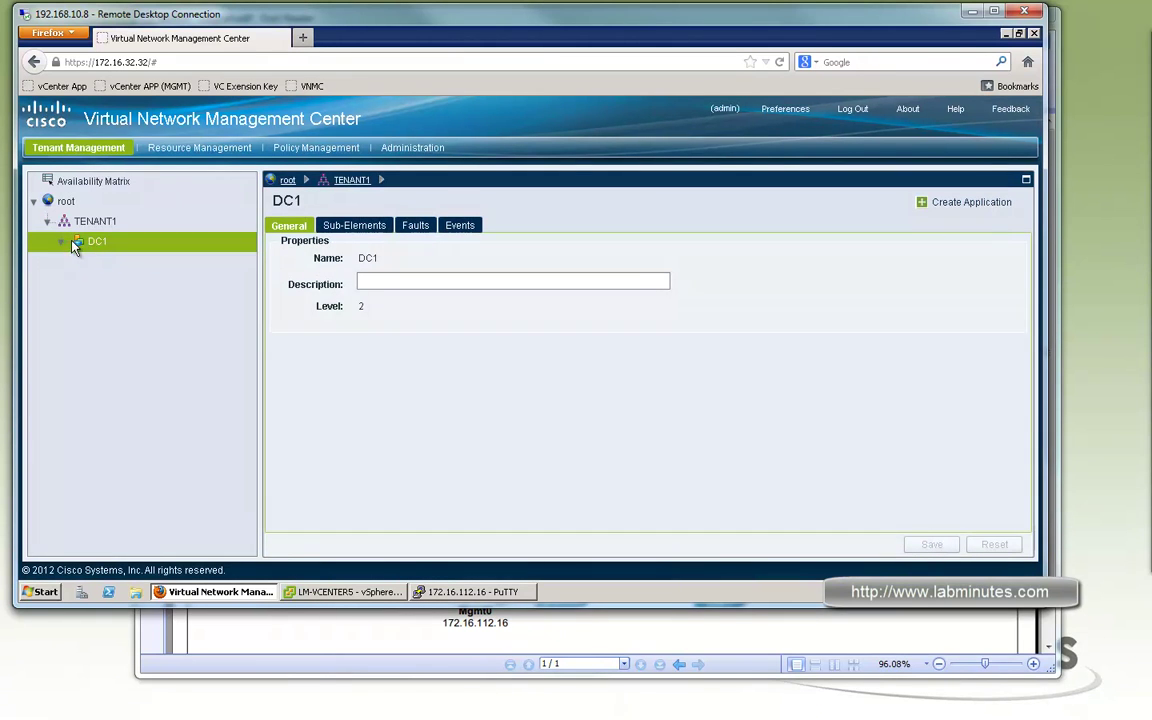
# Create application APP1 under DC1
pyautogui.rightClick(94, 243)
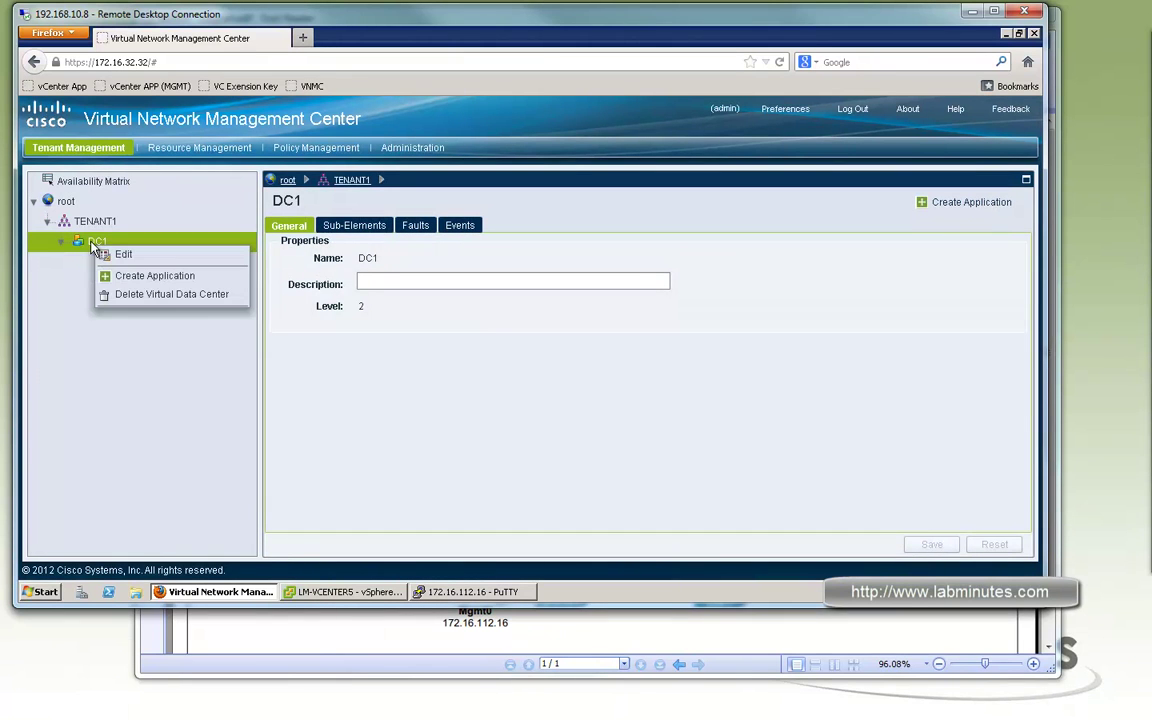
pyautogui.click(145, 277)
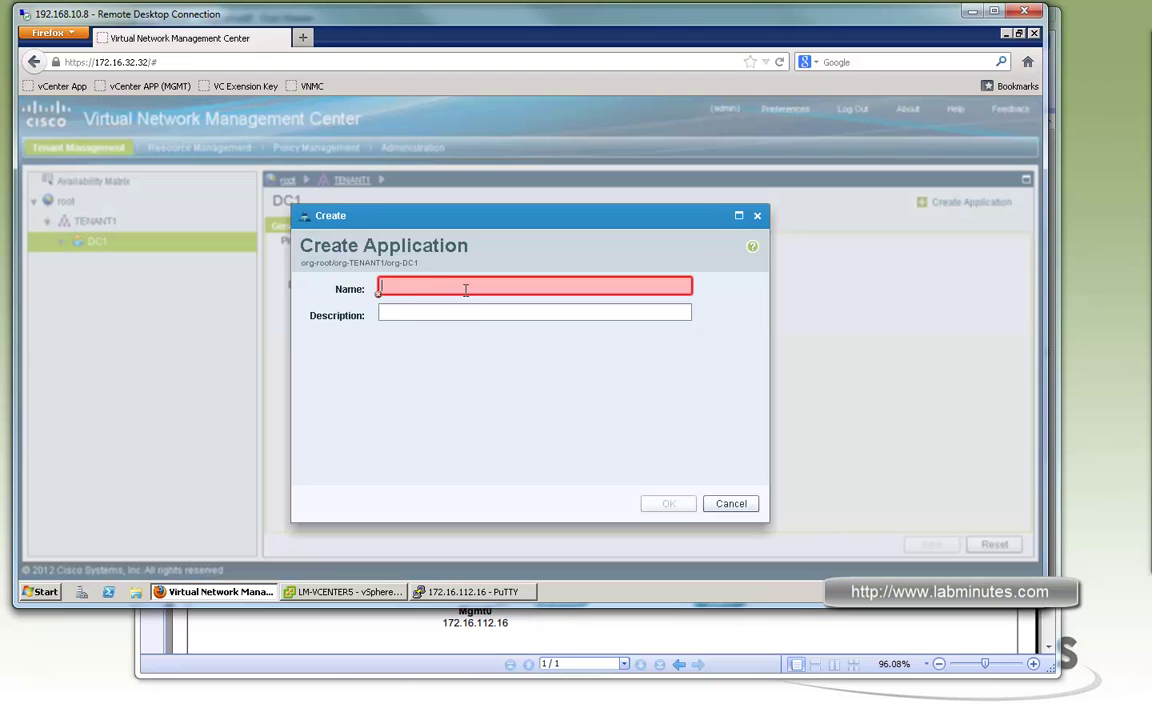
pyautogui.write('APP1')
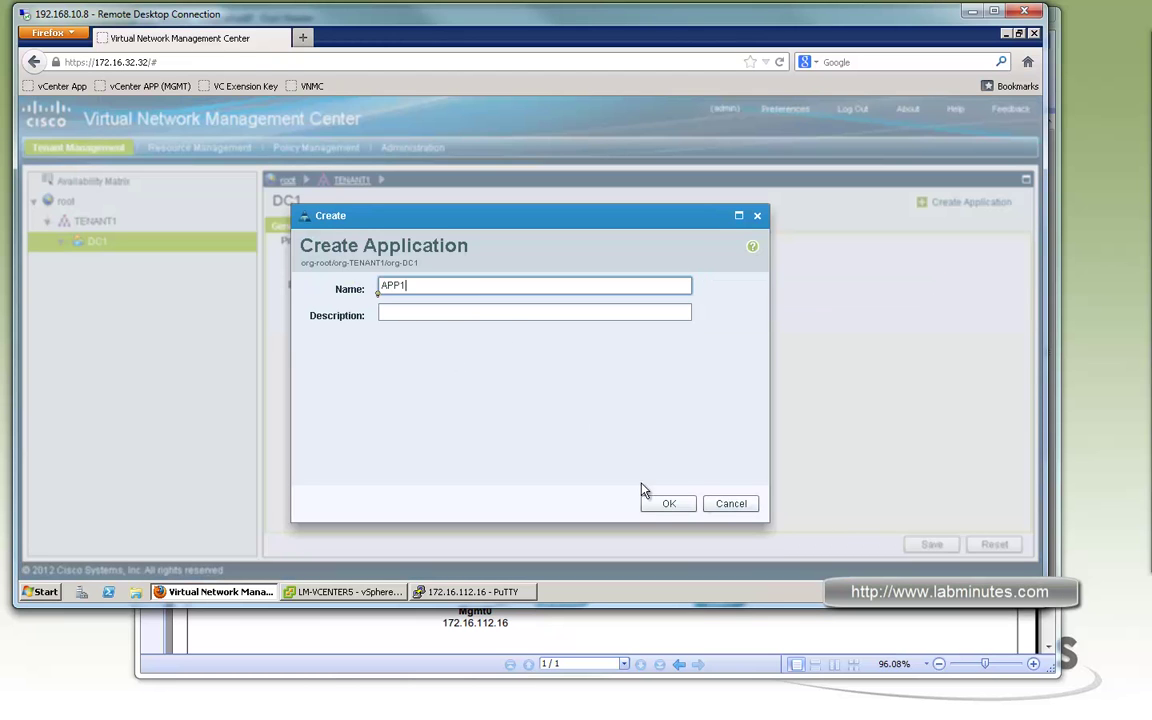
pyautogui.click(645, 505)
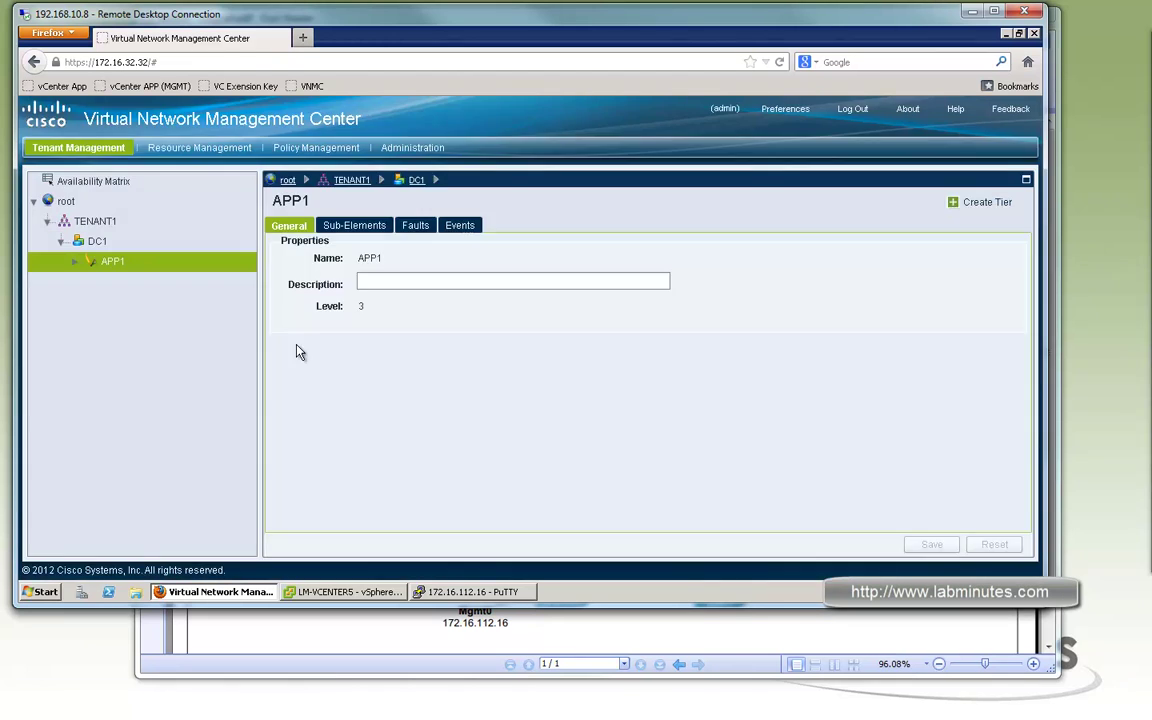
pyautogui.rightClick(105, 262)
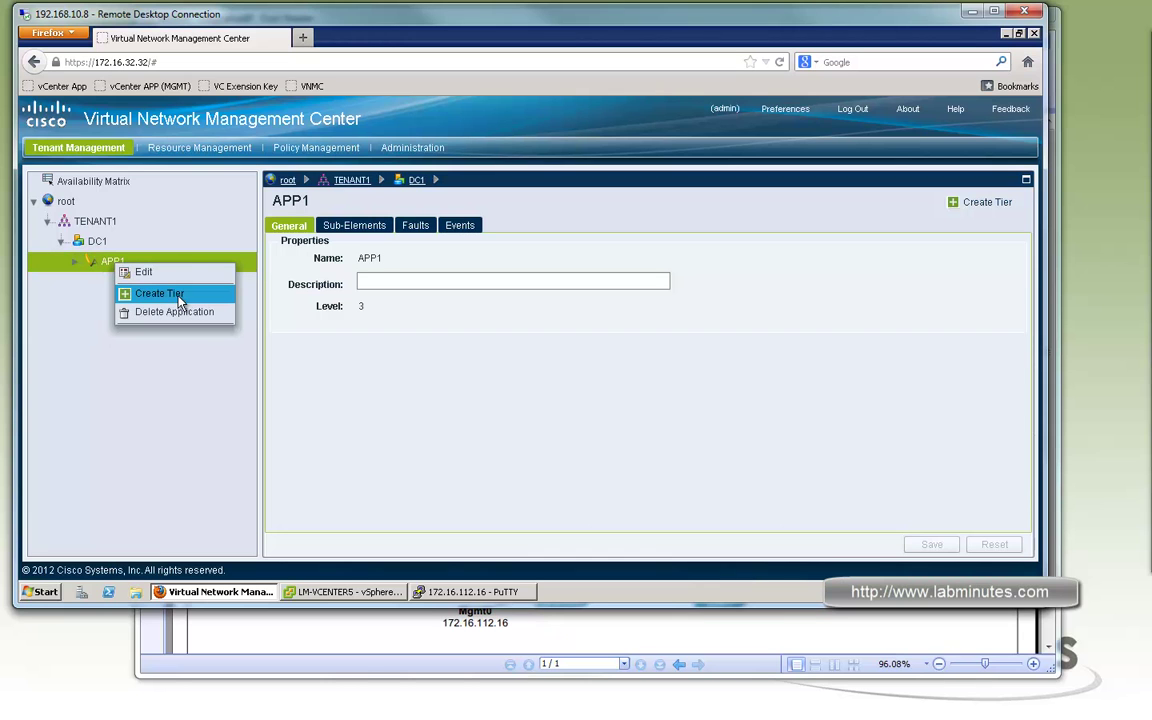
pyautogui.click(77, 303)
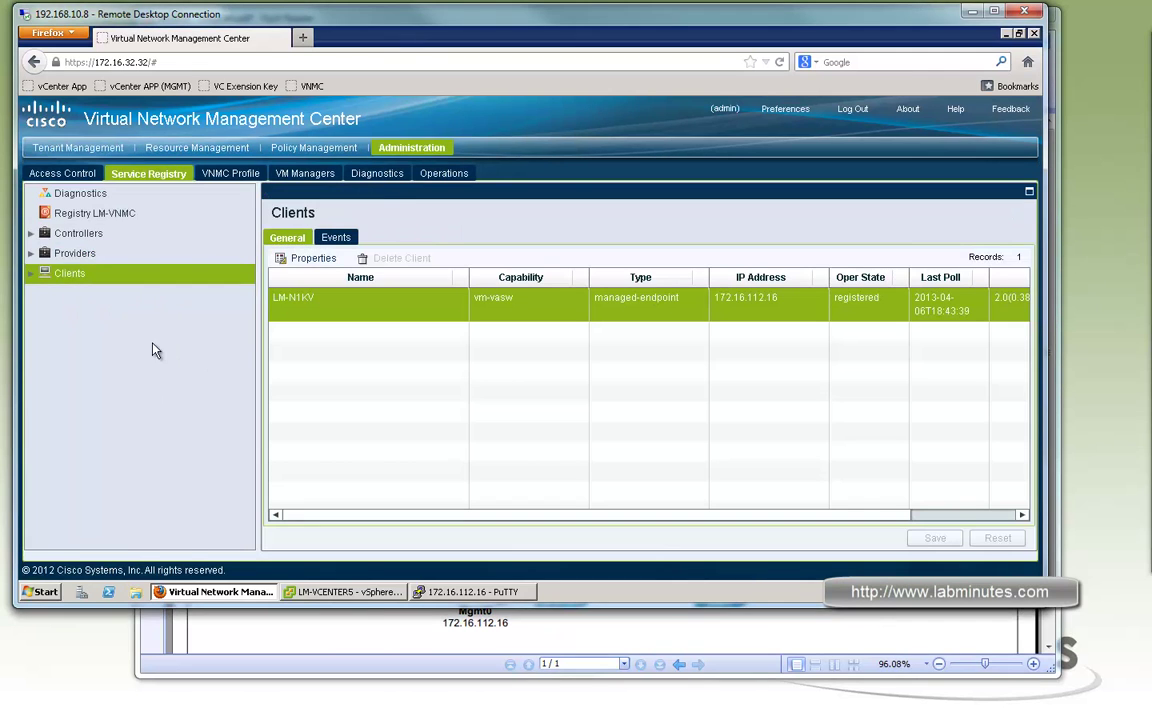
# Expand LM-VCENTER5's hosts 172.16.32.4 and 172.16.32.6 to see their VMs, selecting DB1
pyautogui.click(239, 149)
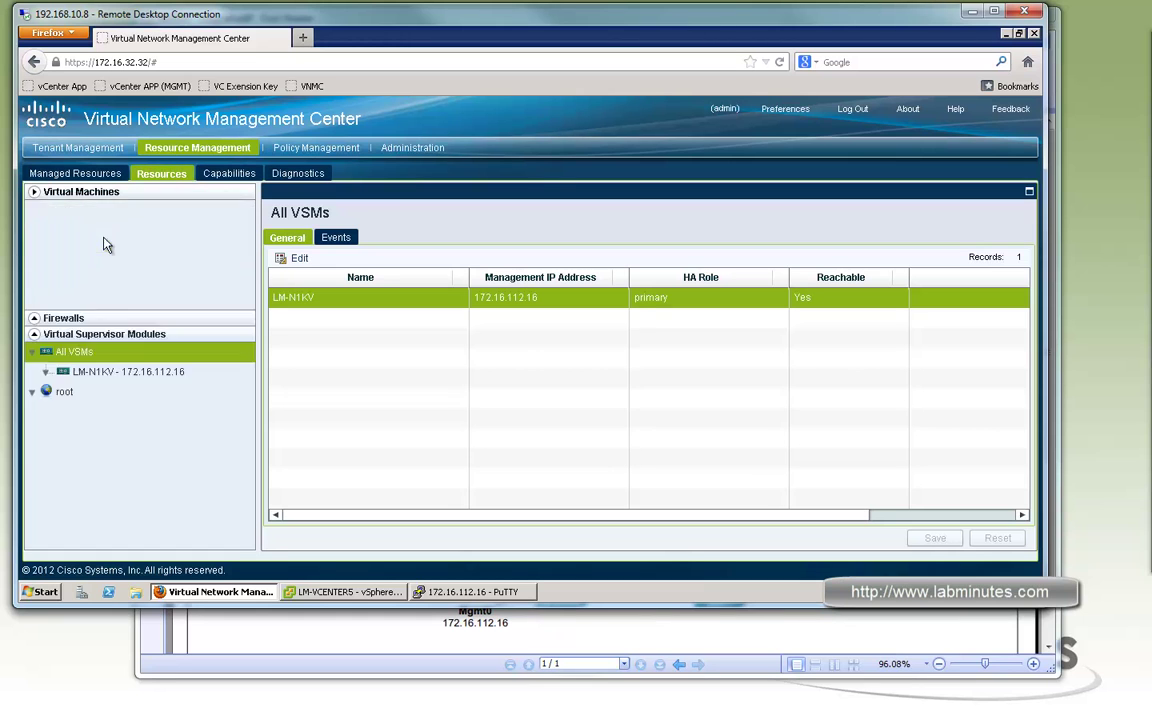
pyautogui.click(88, 191)
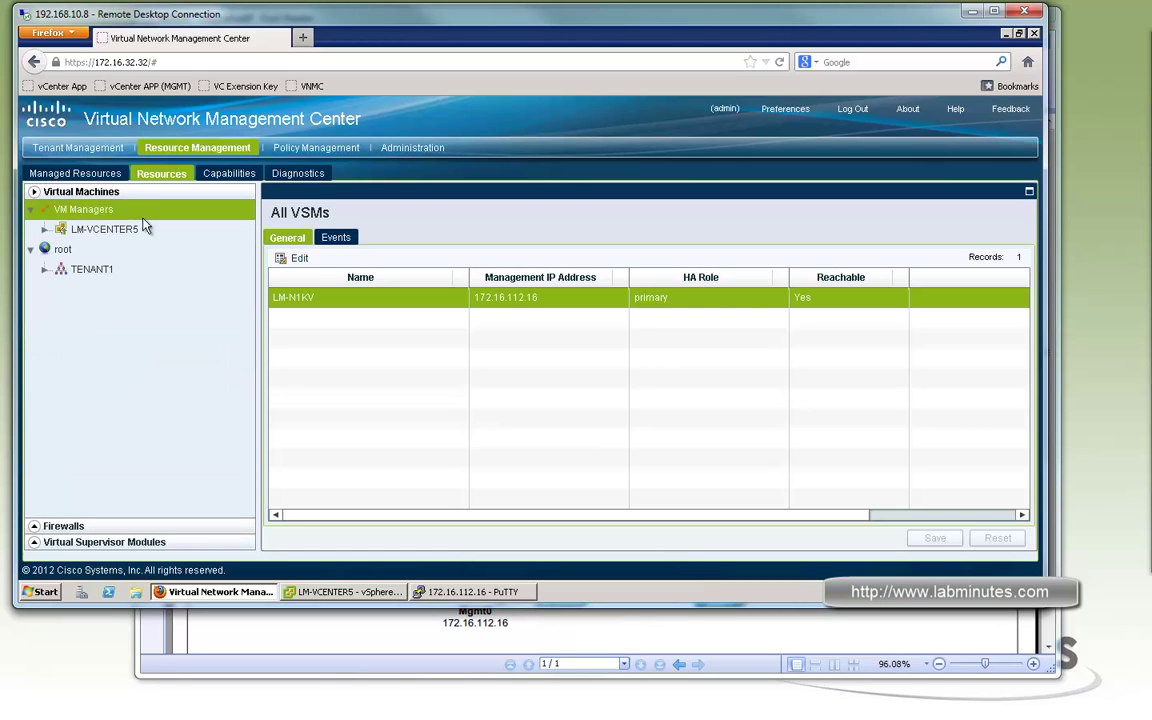
pyautogui.click(46, 230)
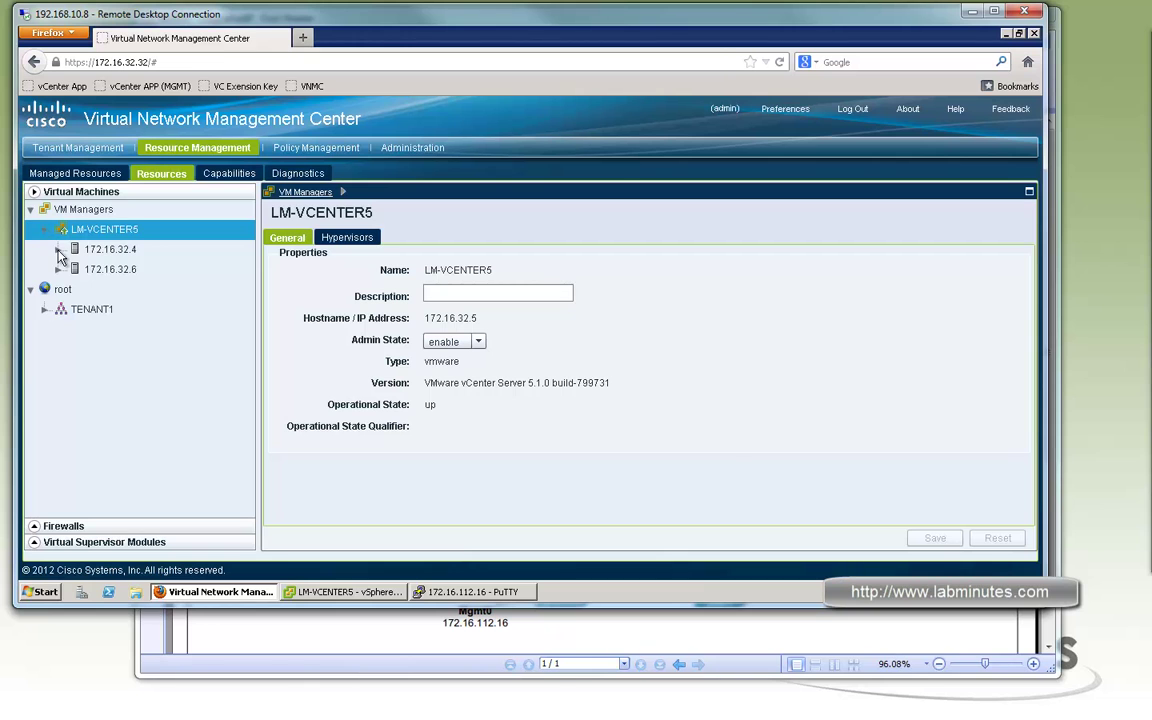
pyautogui.click(58, 249)
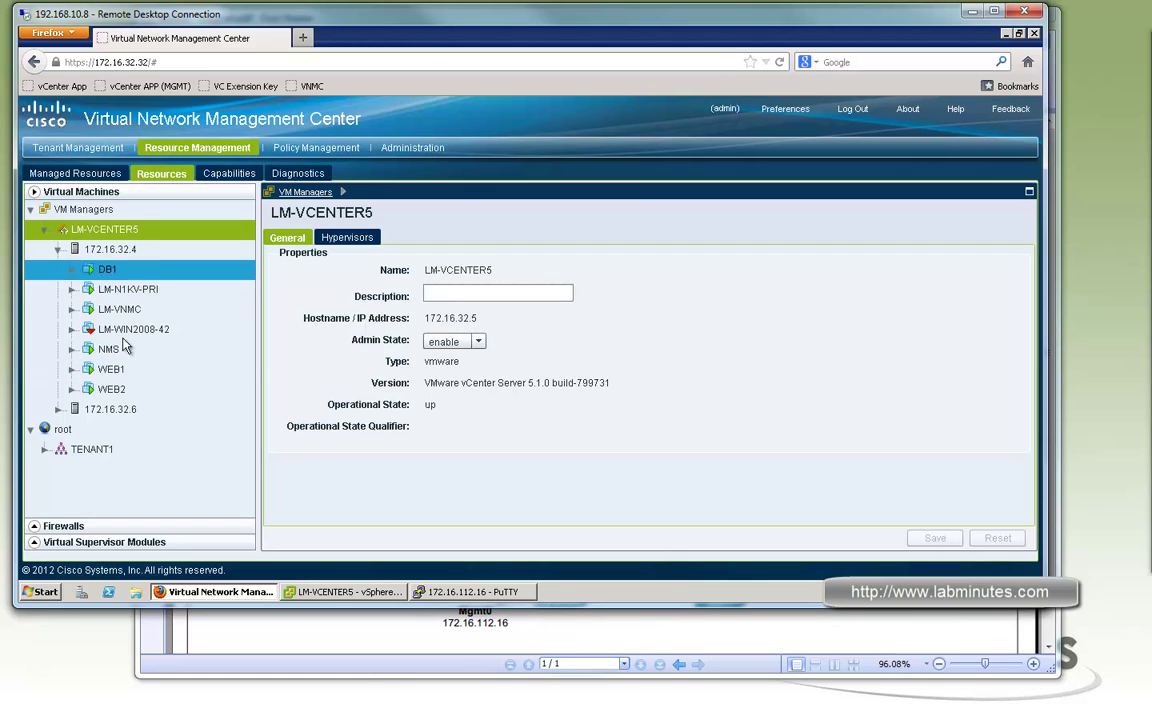
pyautogui.click(58, 409)
pyautogui.click(205, 270)
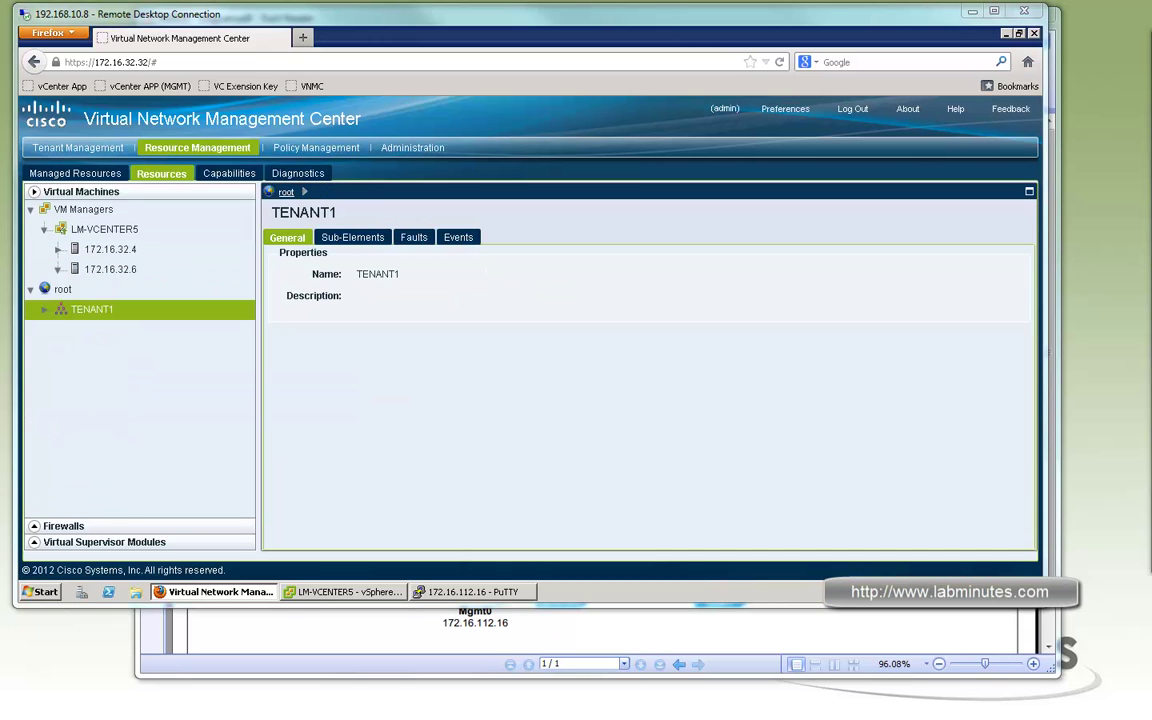